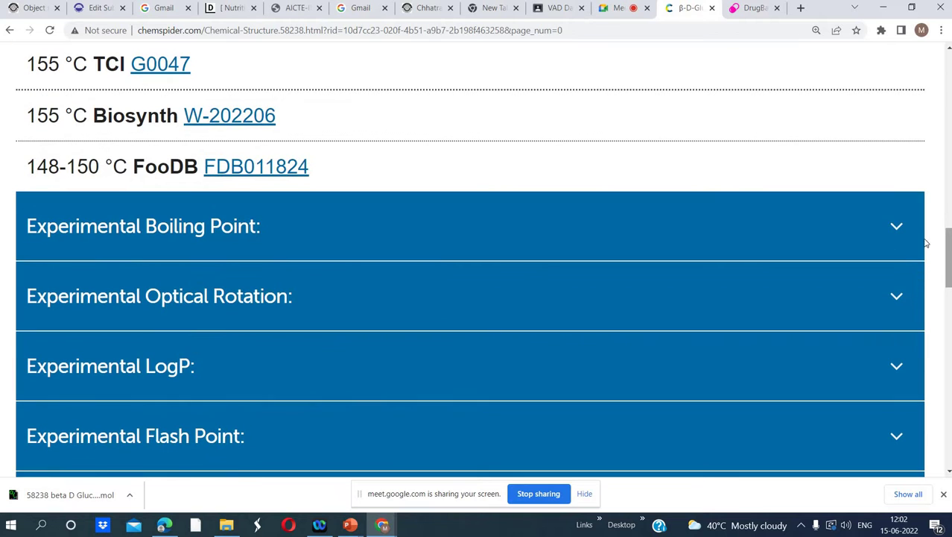
Step: Expand the Experimental Boiling Point, Experimental LogP and Experimental Flash Point sections on the β-D-glucopyranose page
click(906, 236)
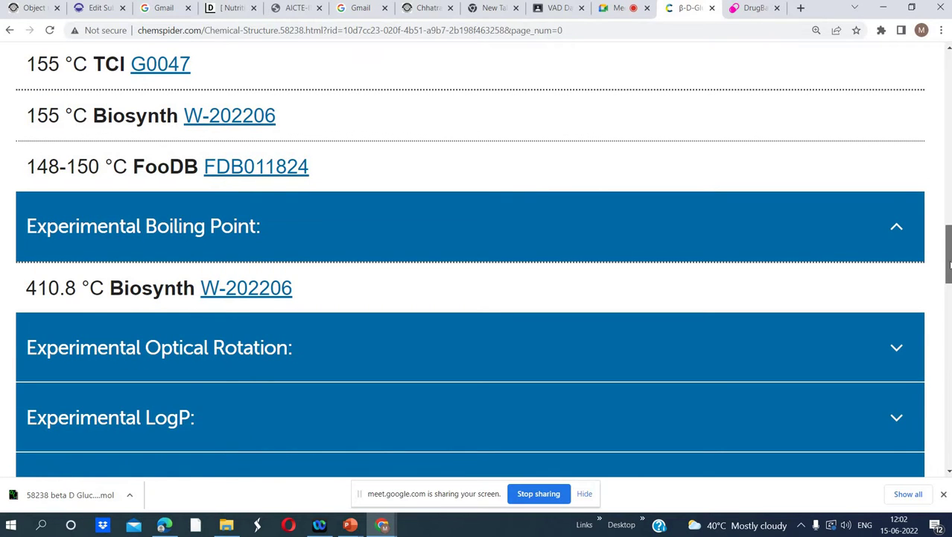
drag(949, 257, 948, 287)
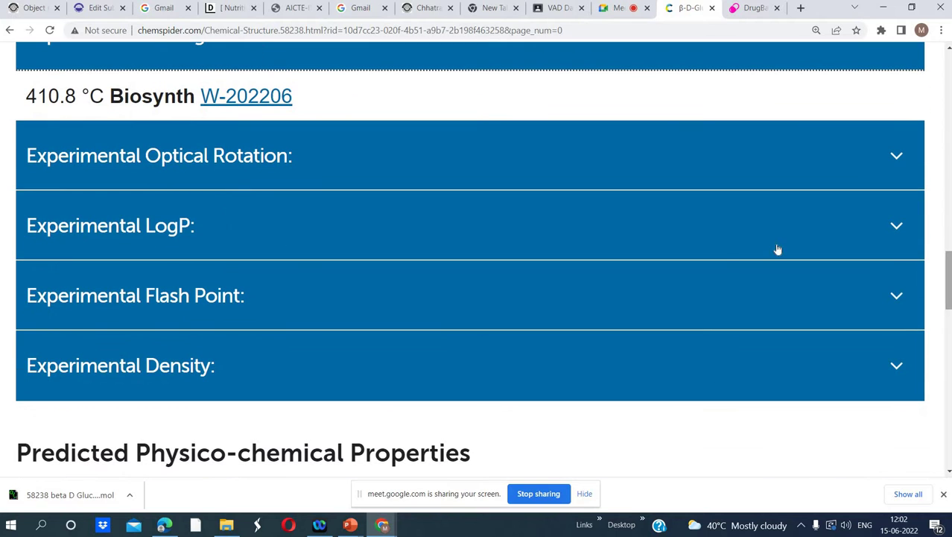
click(895, 226)
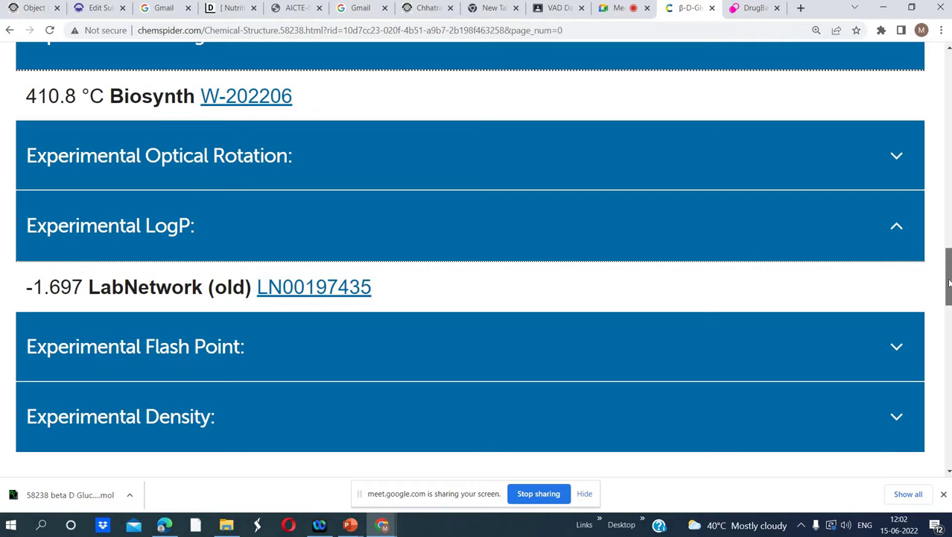
drag(948, 281, 944, 295)
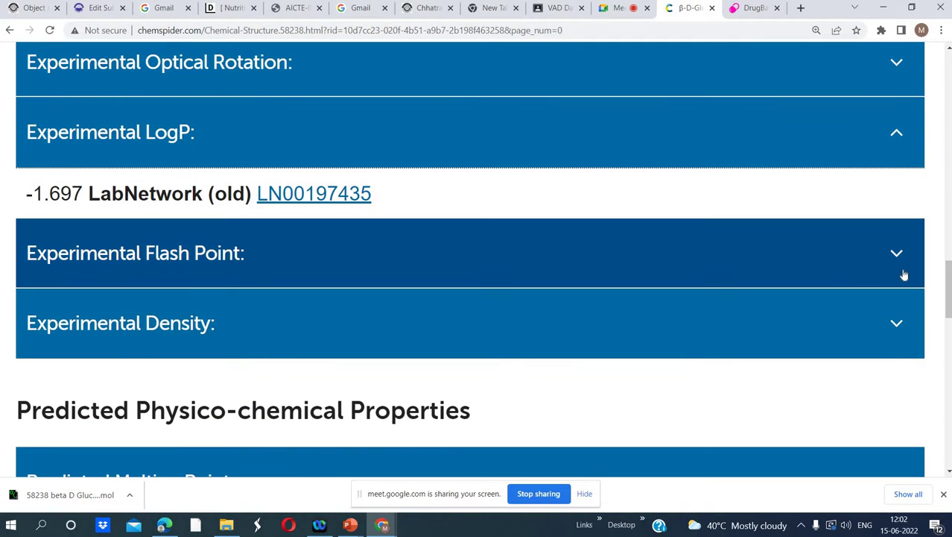
click(900, 266)
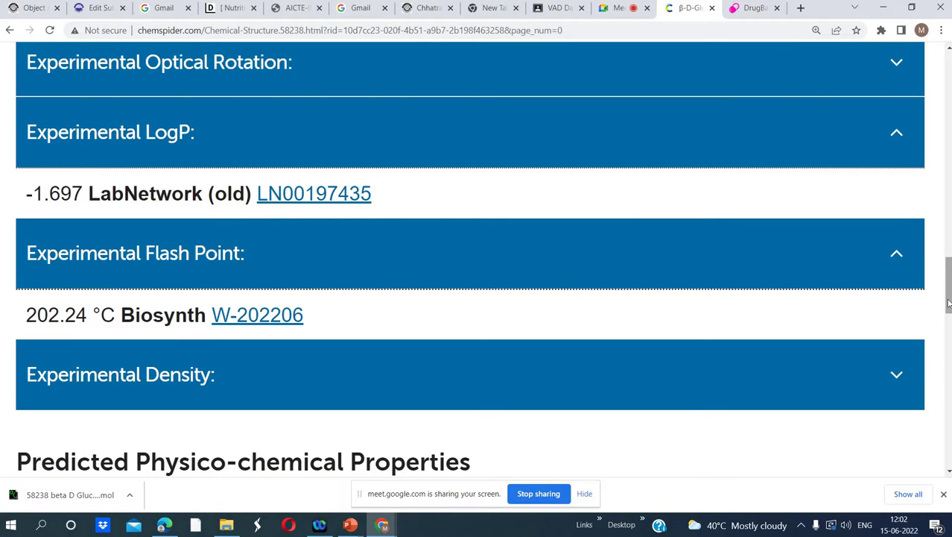
scroll(948, 298, down, 3)
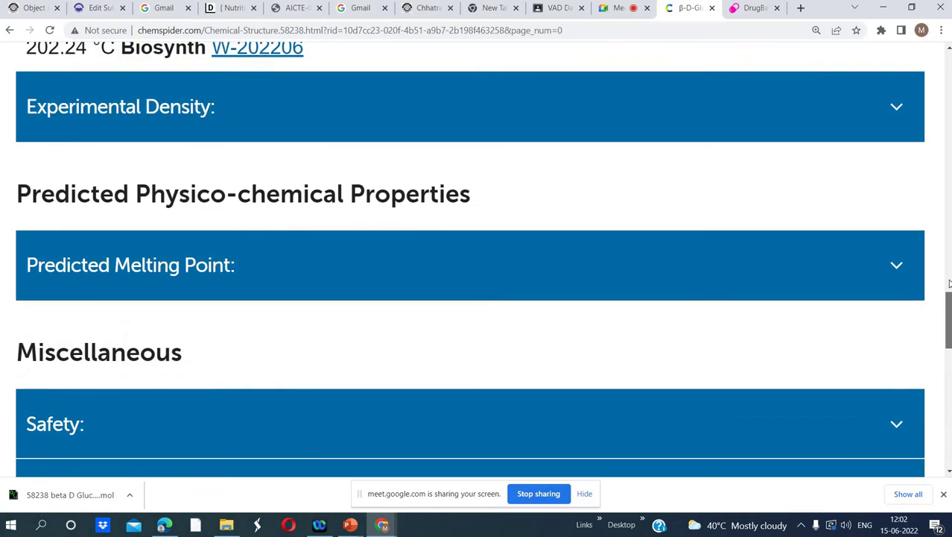
Step: Capture the page from the Experimental Physico-chemical Properties heading and paste it as a picture into empty slide 8 in PowerPoint
drag(948, 283, 948, 262)
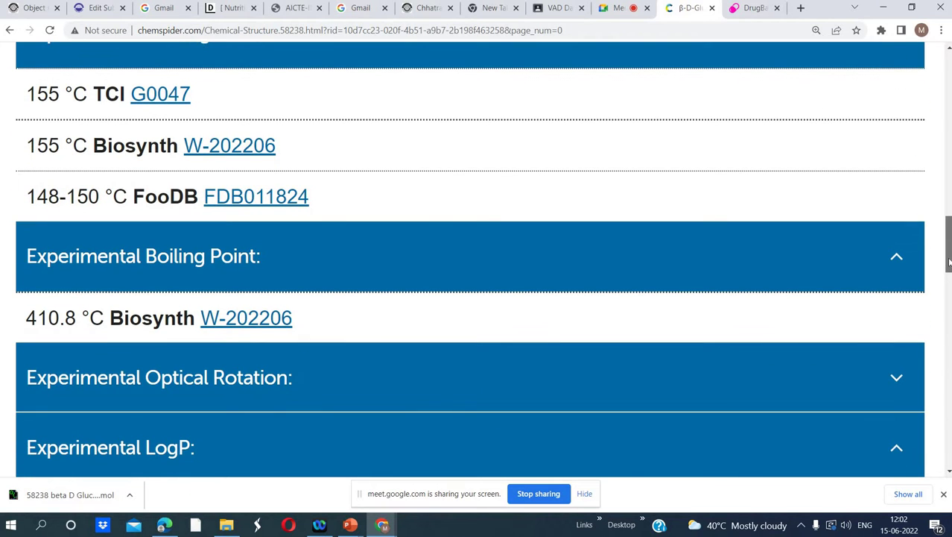
drag(949, 262, 949, 240)
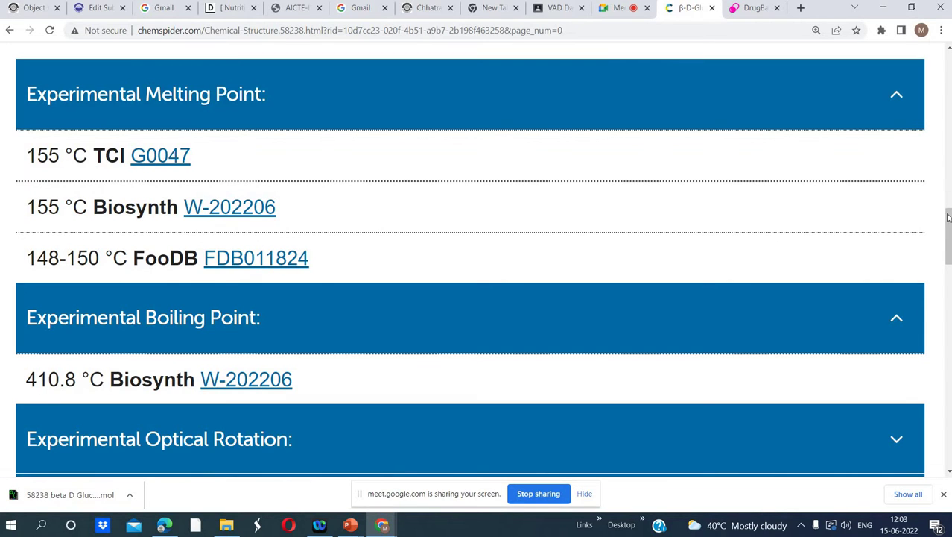
mouse_move(948, 218)
mouse_down()
mouse_move(949, 202)
mouse_move(949, 212)
mouse_up()
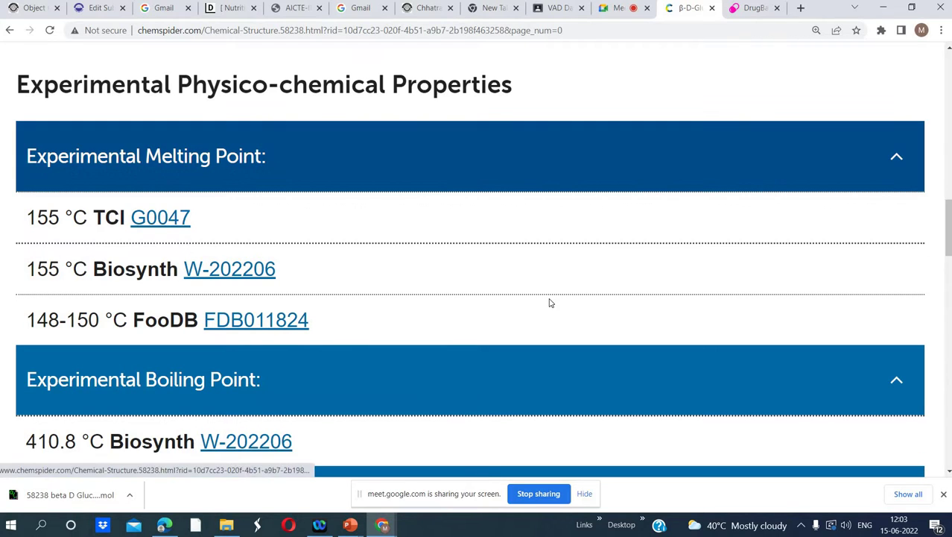
click(350, 524)
click(321, 494)
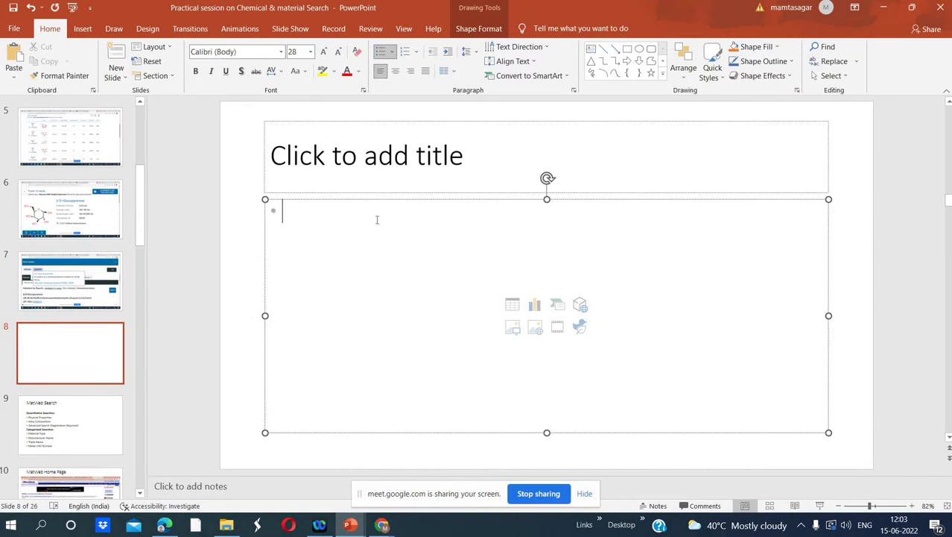
right_click(343, 226)
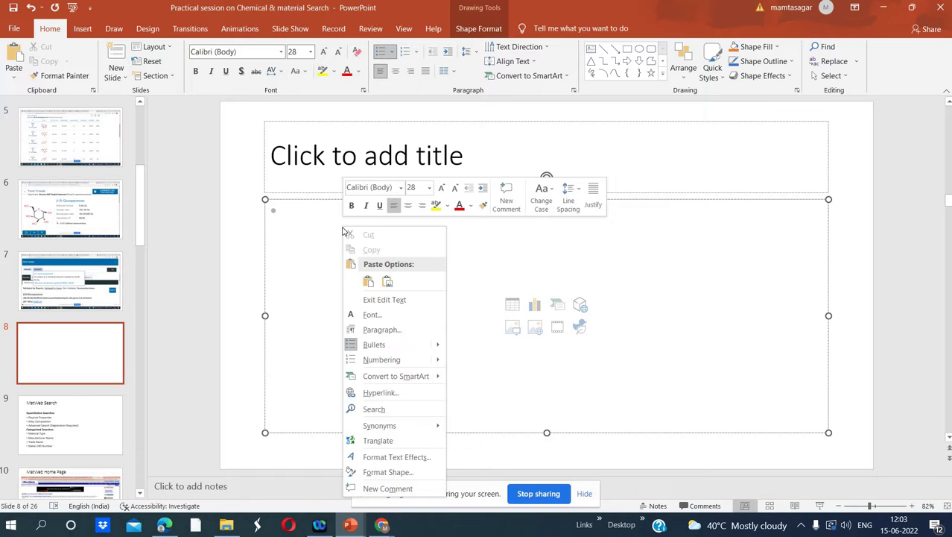
click(385, 279)
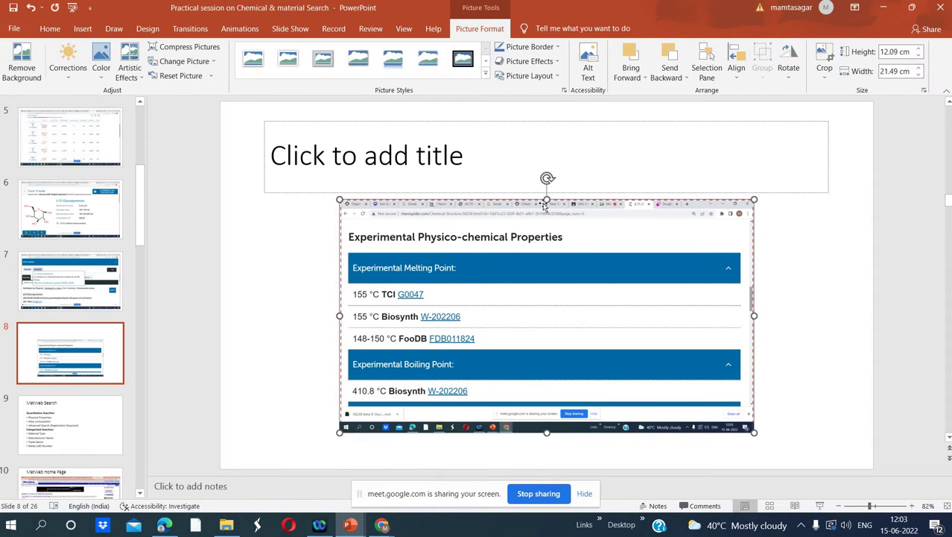
Step: Enlarge the pasted screenshot on slide 8 to about 16.43 cm high and 32.66 cm wide
drag(546, 198, 536, 114)
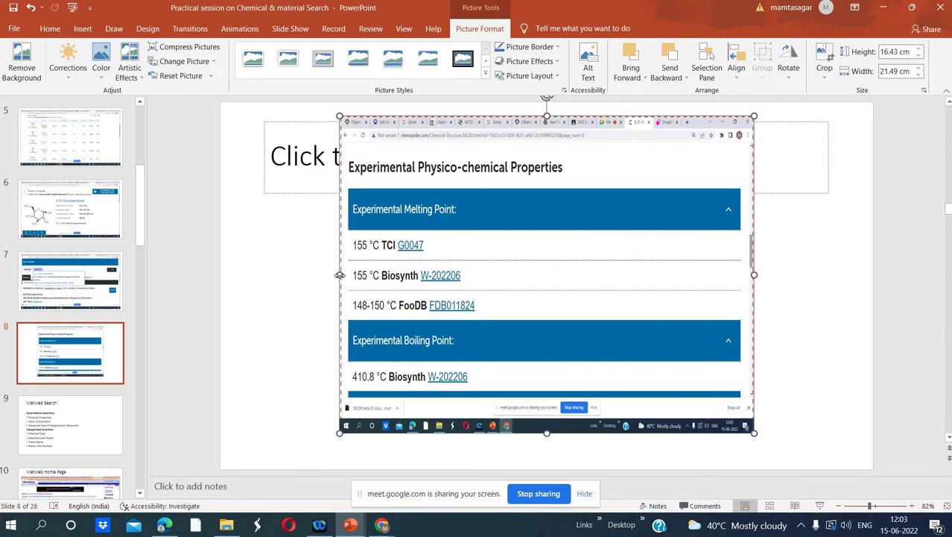
drag(340, 275, 230, 274)
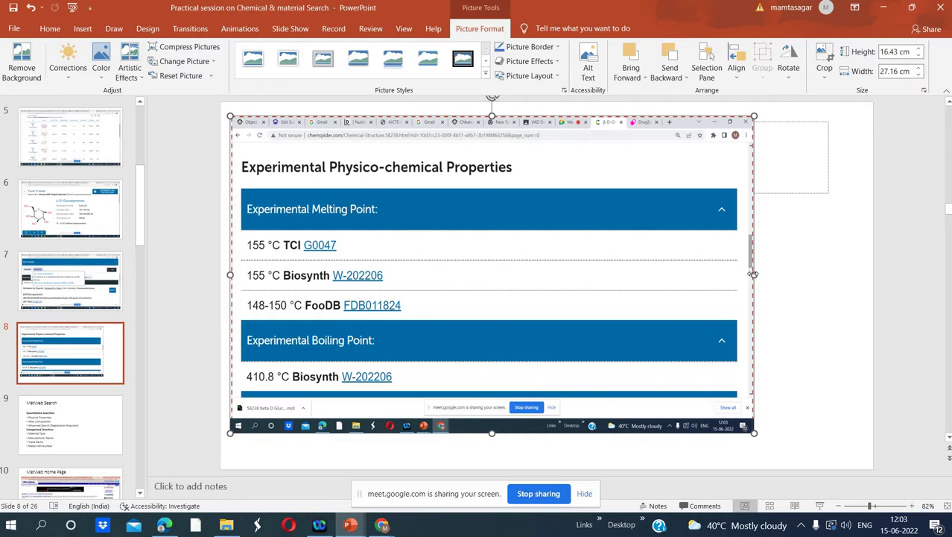
drag(754, 275, 860, 275)
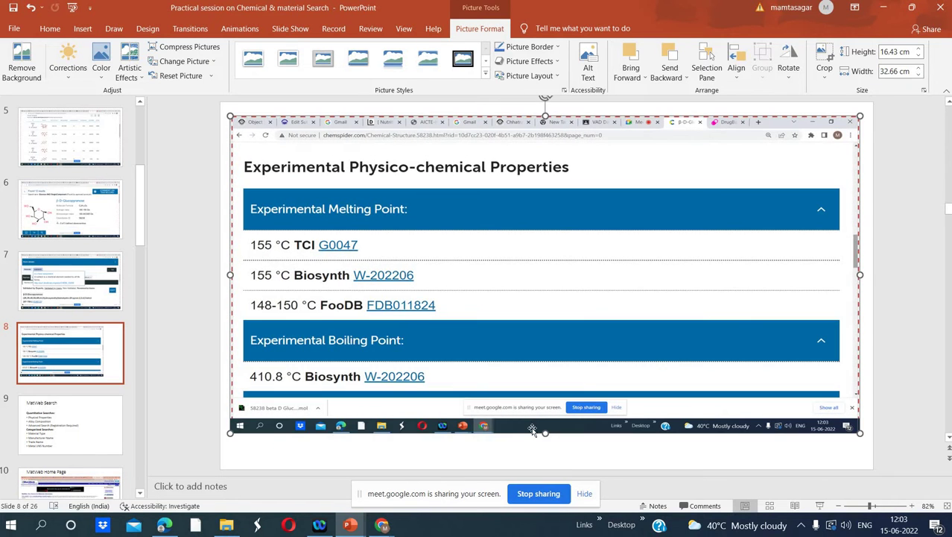
Step: Switch back to the ChemSpider page in Chrome and expand the Experimental Optical Rotation section
mouse_move(380, 525)
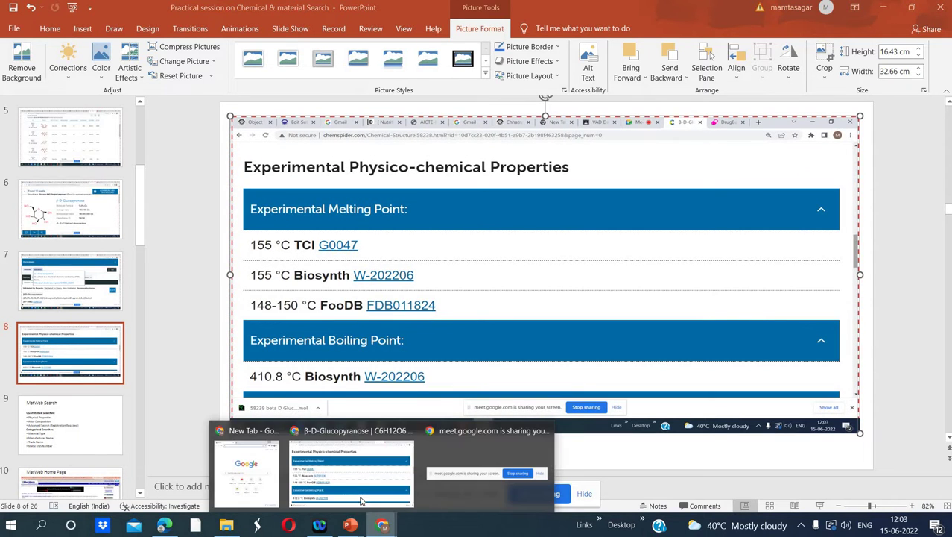
click(358, 488)
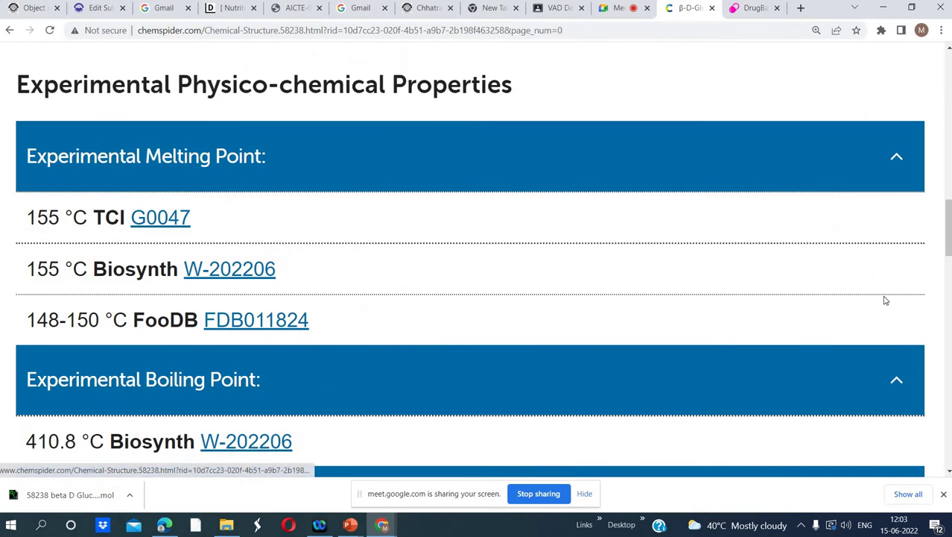
drag(947, 248, 947, 311)
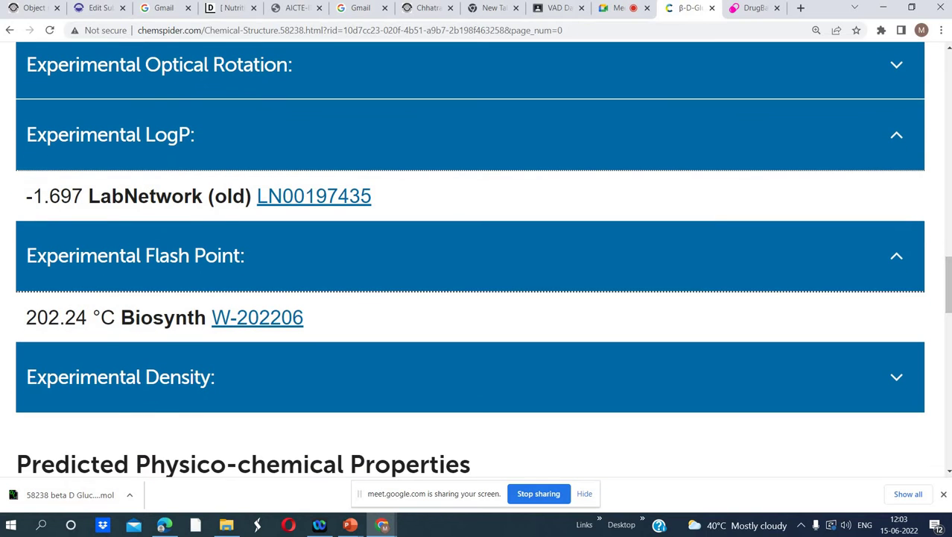
click(900, 65)
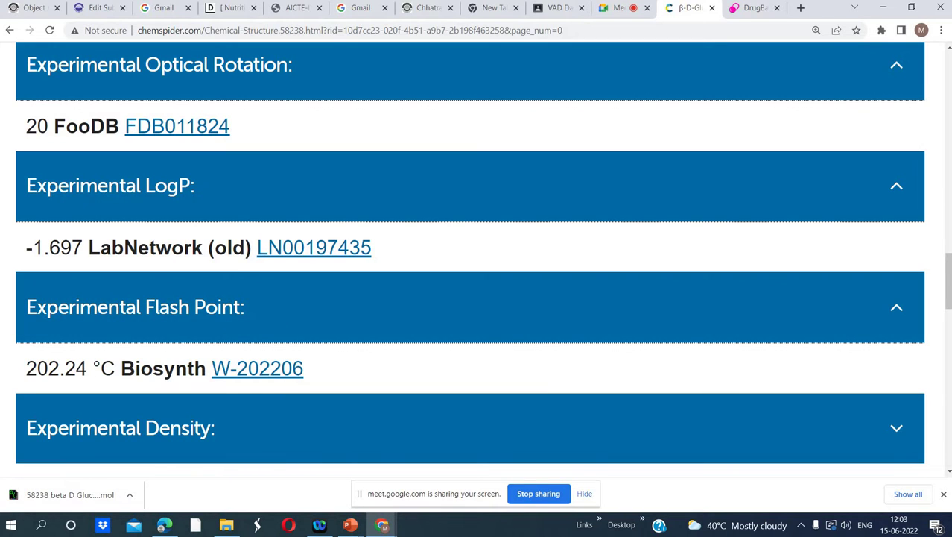
Step: Switch to the practical session presentation in PowerPoint and insert a new slide after slide 8
click(348, 526)
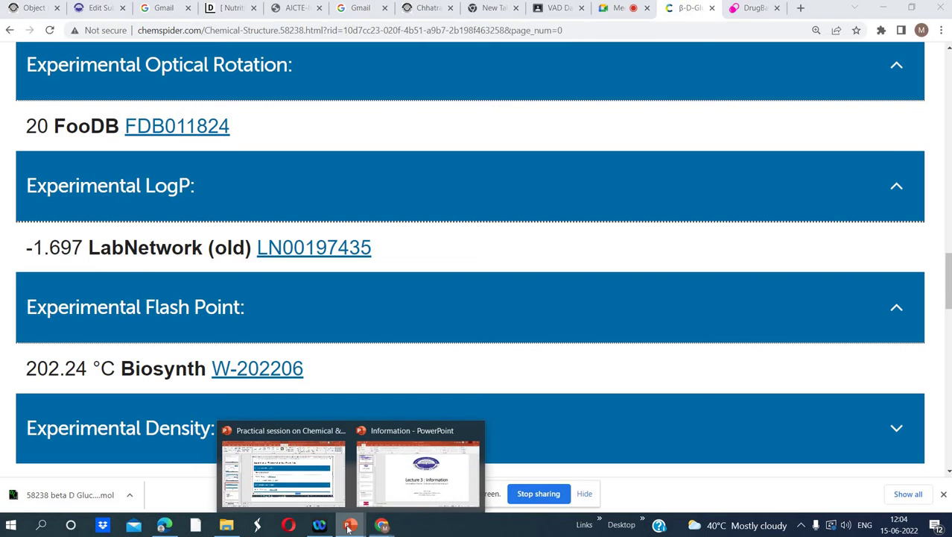
click(283, 466)
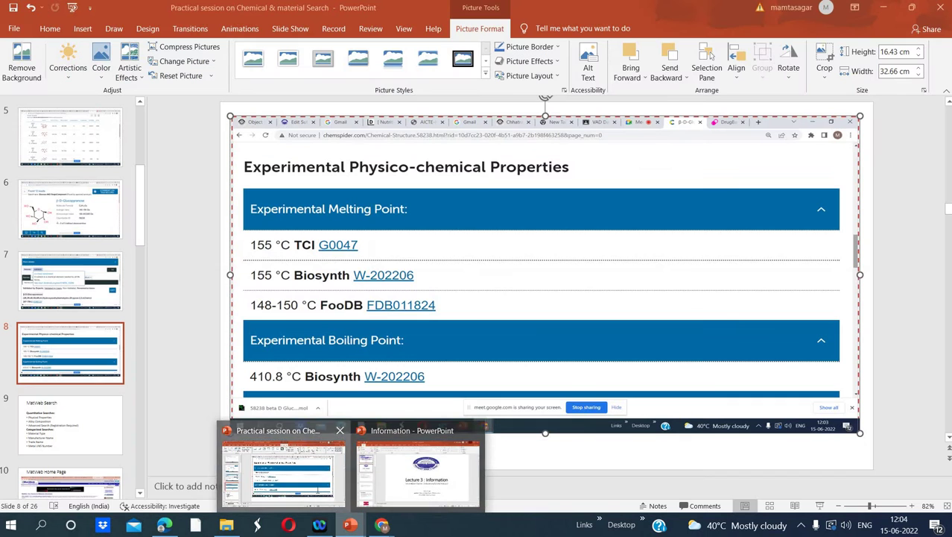
right_click(16, 395)
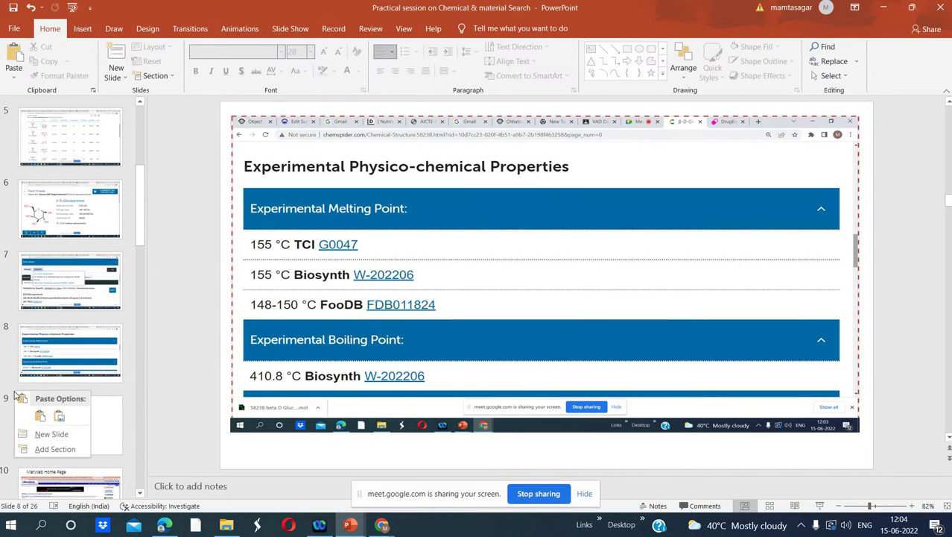
click(25, 438)
Step: Paste the optical rotation, LogP and flash point screenshot into slide 9 and enlarge it to about 16.14 × 26.07 cm
click(317, 222)
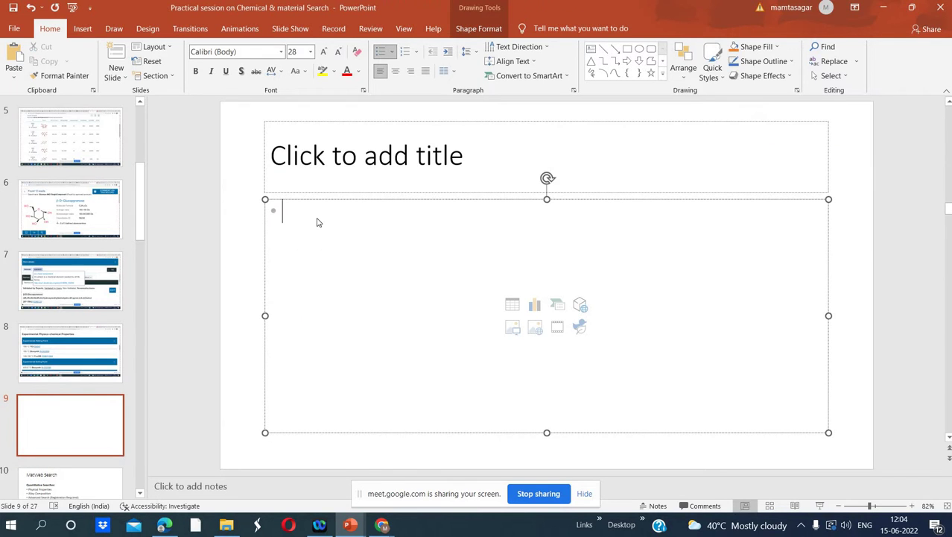
right_click(316, 222)
click(335, 272)
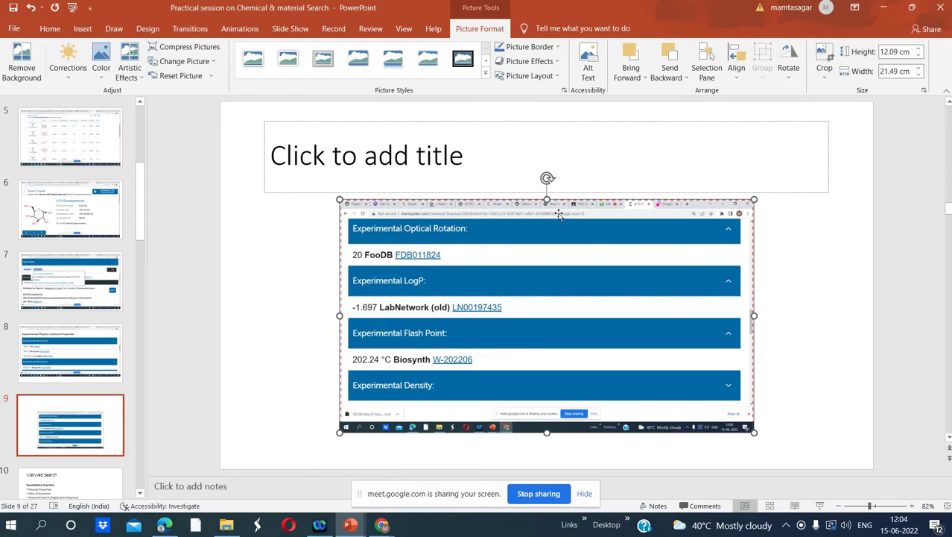
drag(547, 200, 547, 120)
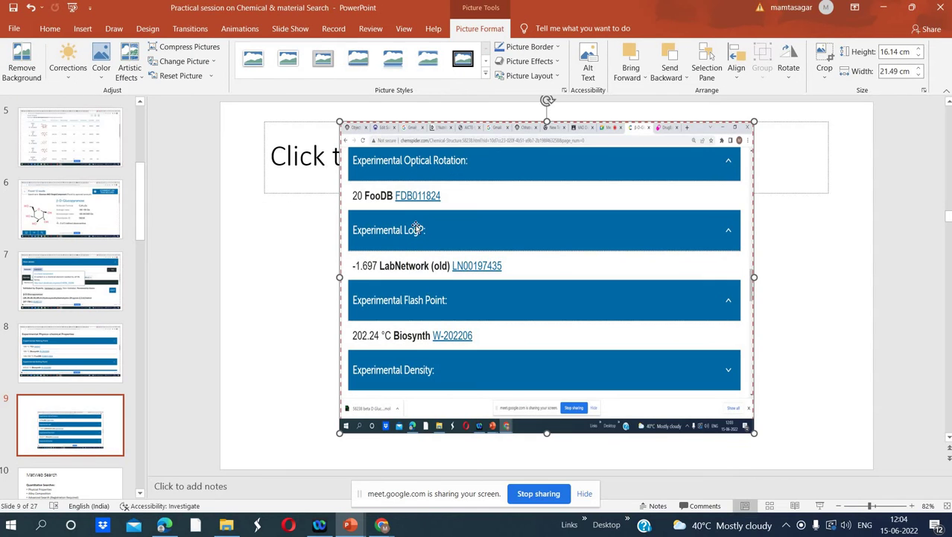
drag(340, 276, 251, 283)
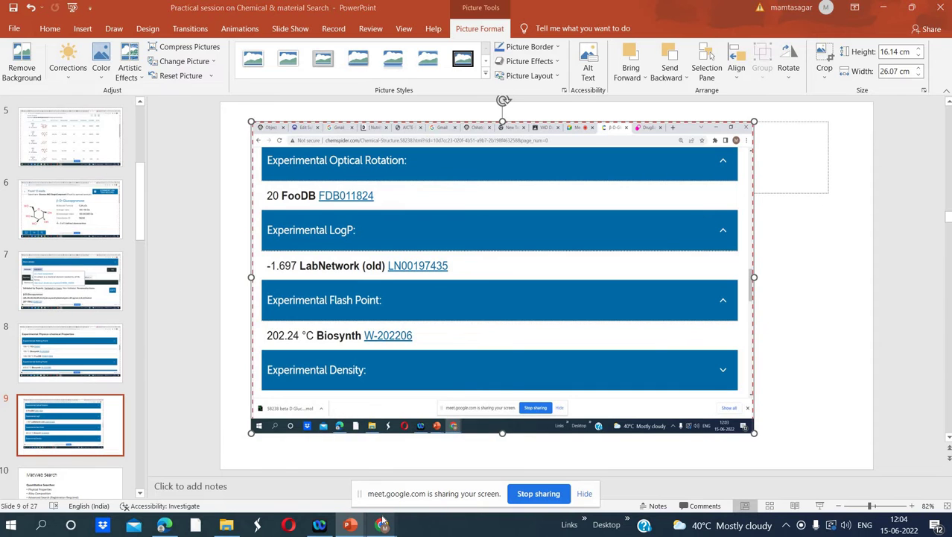
Step: Switch back to Chrome, open the LabNetwork source link LN00197435 of the LogP value, and close its page
mouse_move(382, 521)
click(361, 487)
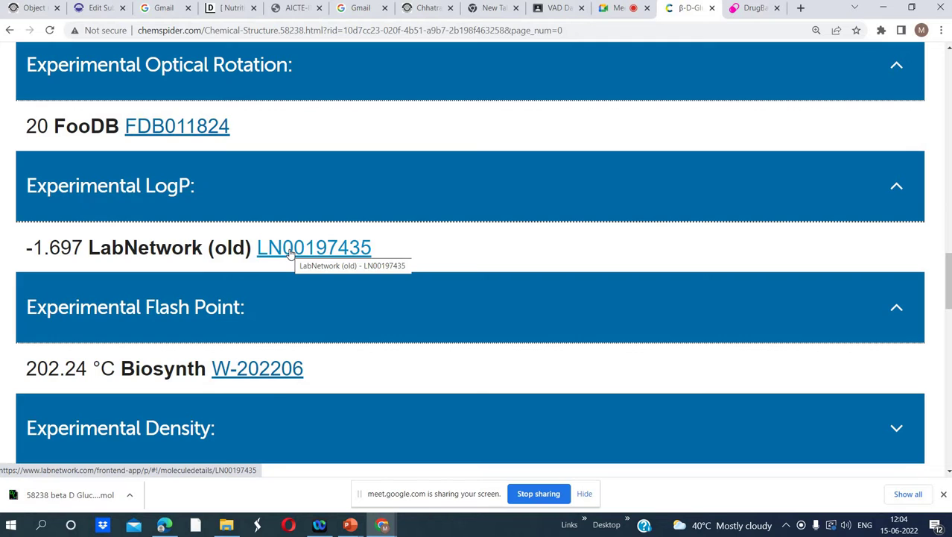
click(290, 254)
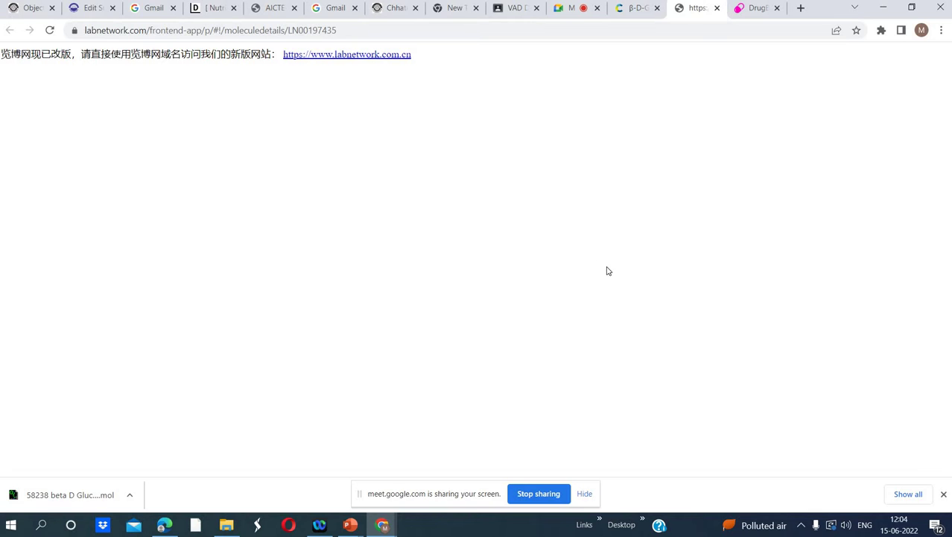
click(801, 525)
click(597, 329)
click(717, 8)
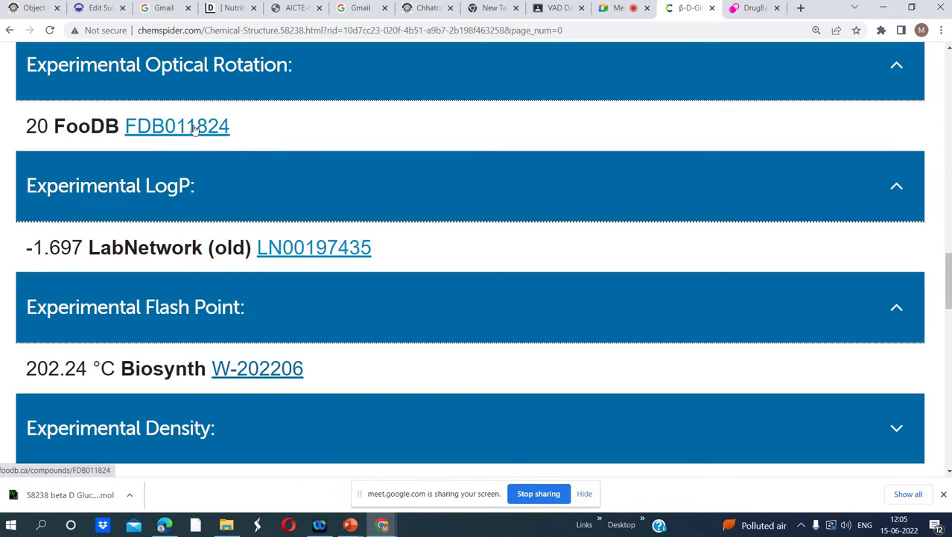
Step: Open the FooDB source entry FDB011824 of the optical rotation and examine its predicted properties and compound record
click(194, 128)
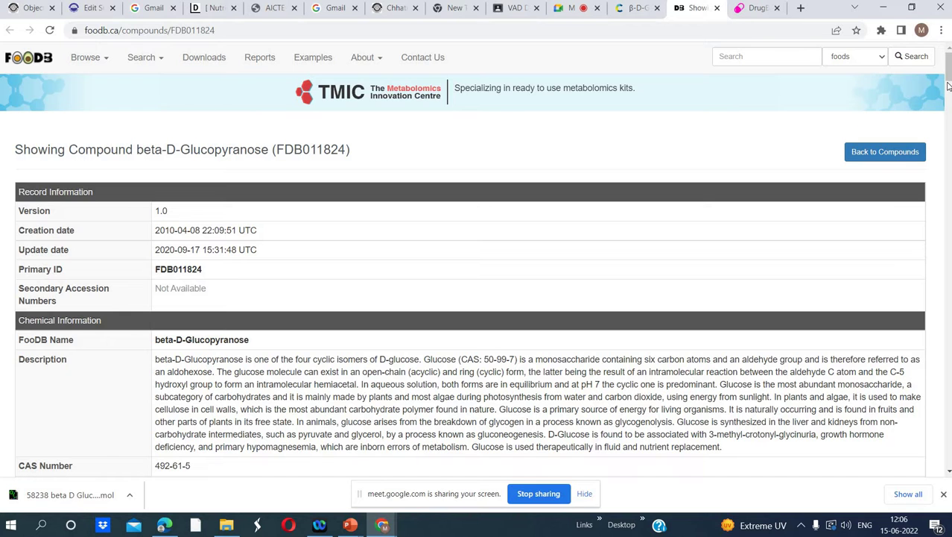
drag(948, 77, 948, 126)
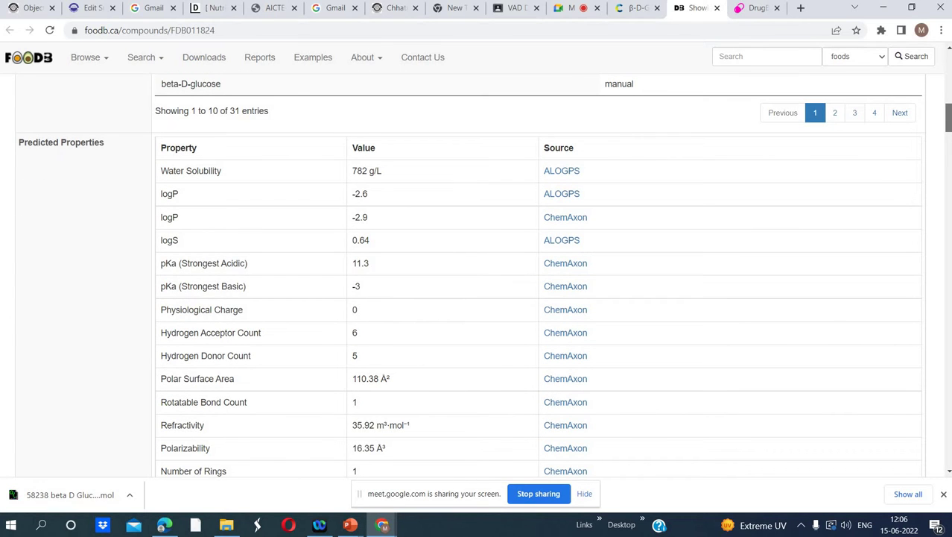
mouse_move(948, 127)
mouse_down()
mouse_move(948, 151)
mouse_move(948, 118)
mouse_up()
drag(949, 83, 948, 70)
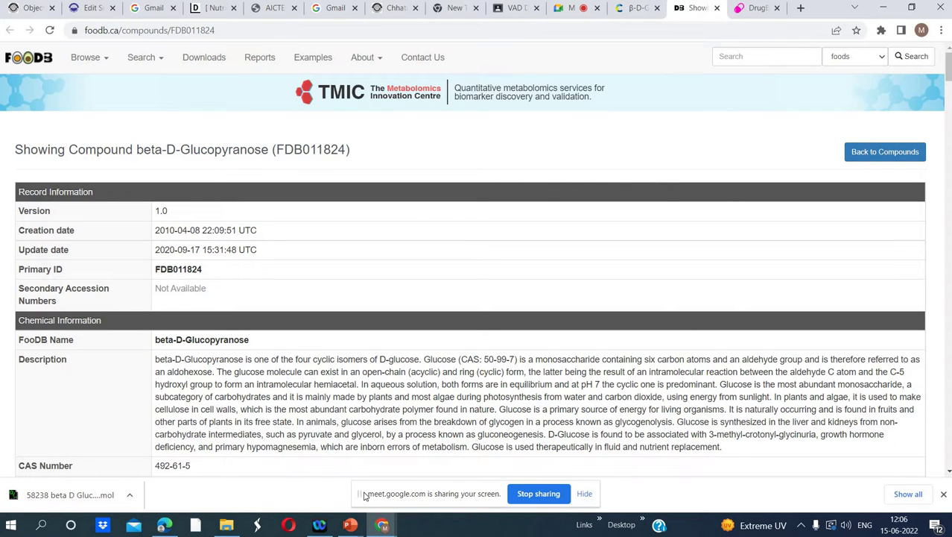
Step: Switch to the practical session presentation in PowerPoint and insert a new slide after slide 9
mouse_move(350, 525)
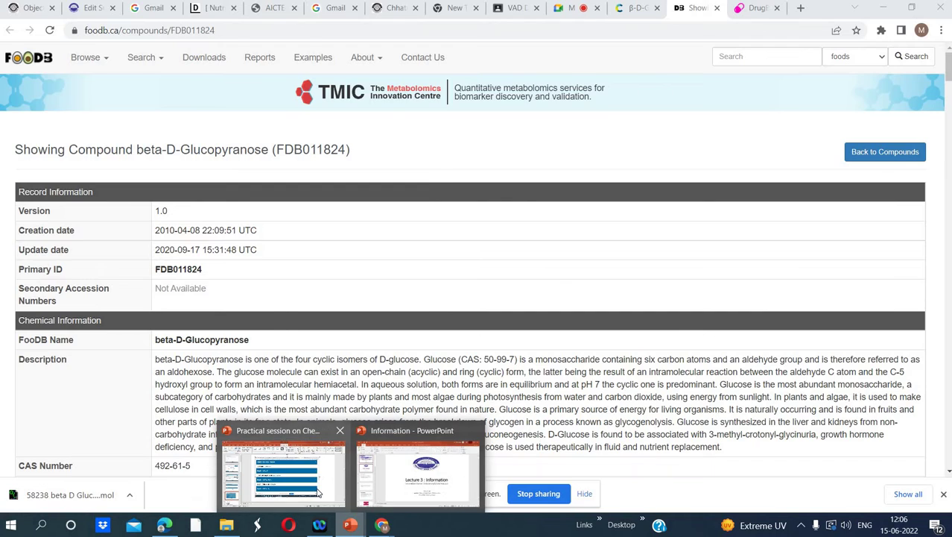
click(317, 488)
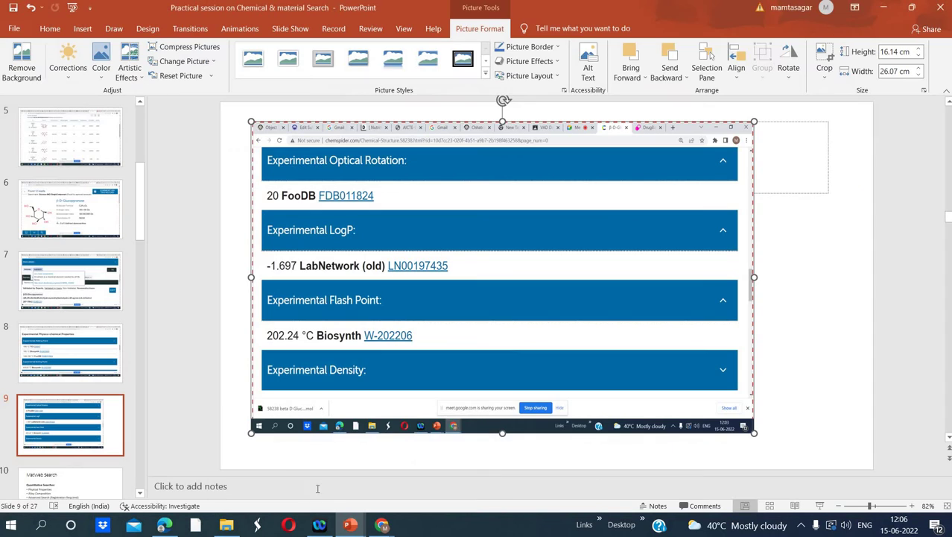
click(100, 467)
right_click(101, 466)
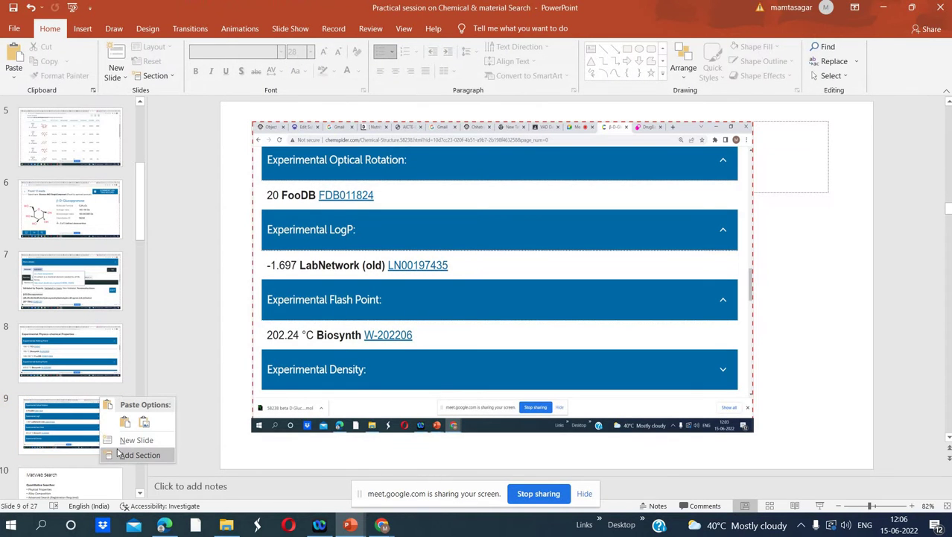
click(119, 441)
Step: Paste the screenshot of the FooDB compound record FDB011824 into slide 10's content placeholder as a picture
click(298, 282)
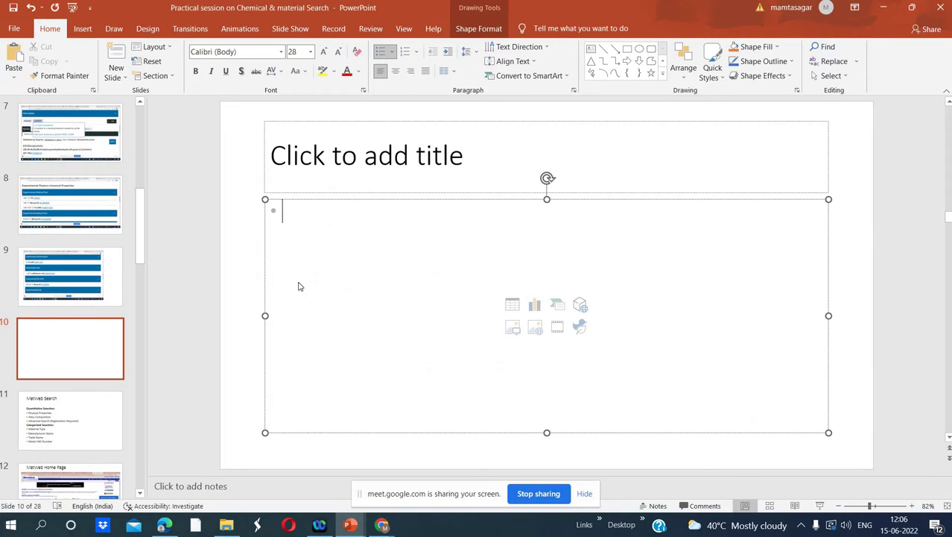
right_click(300, 282)
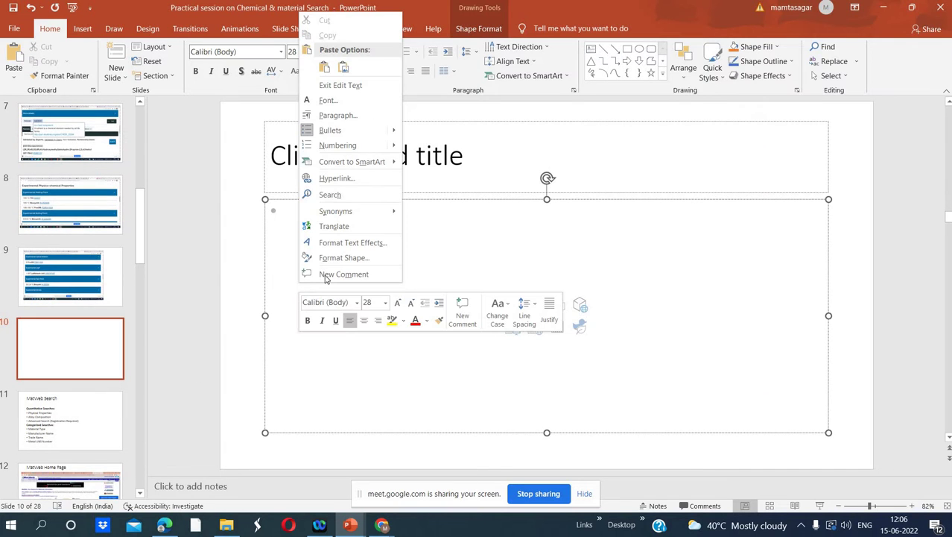
click(344, 68)
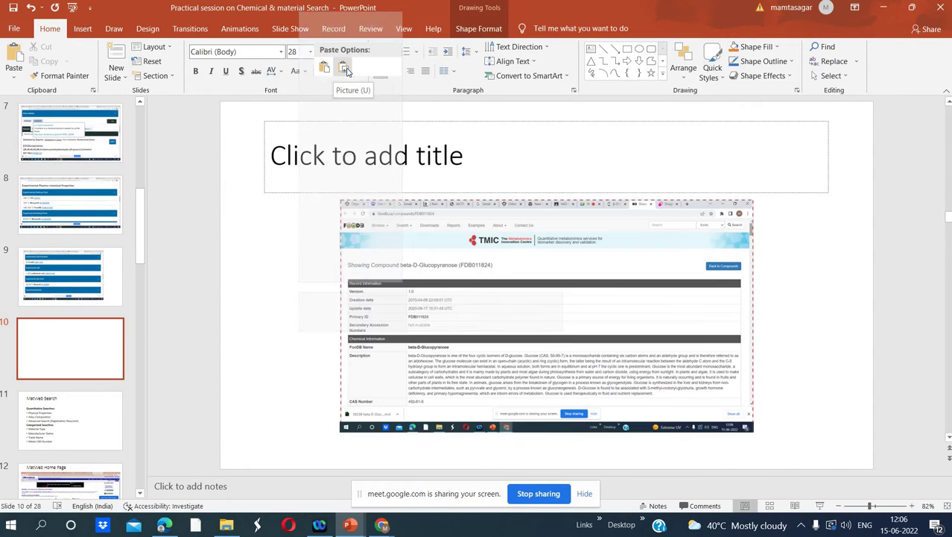
Step: Switch back to Chrome and examine the FooDB entry's description, structure, synonyms and predicted properties table
mouse_move(381, 526)
click(374, 494)
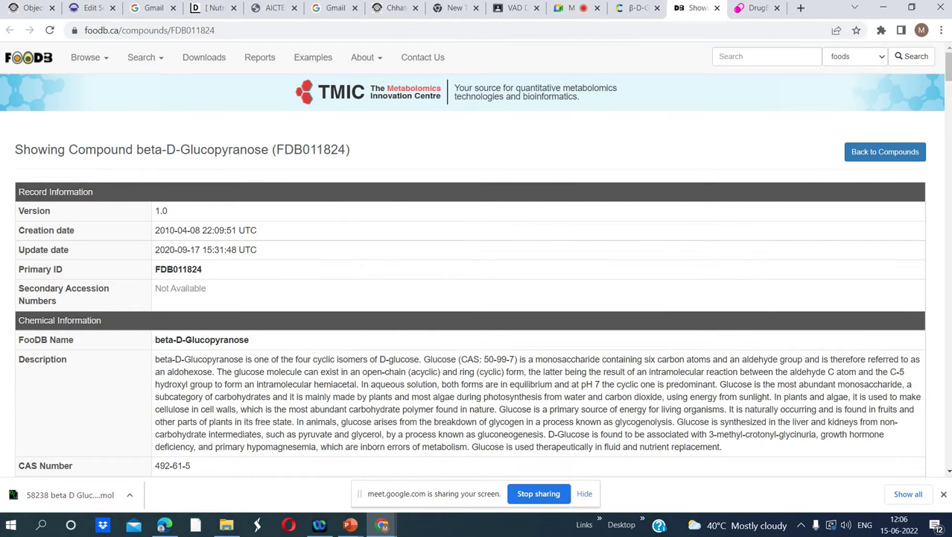
scroll(950, 90, down, 2)
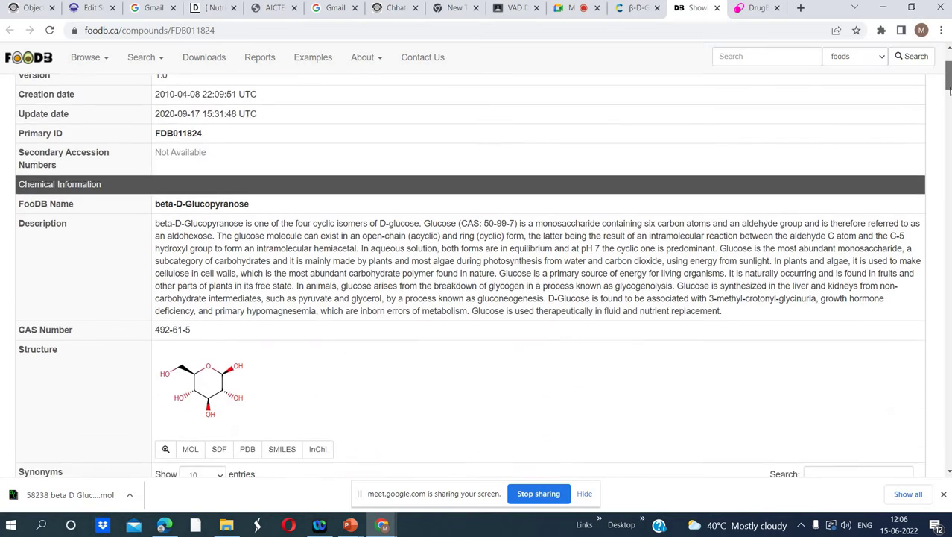
drag(950, 90, 949, 100)
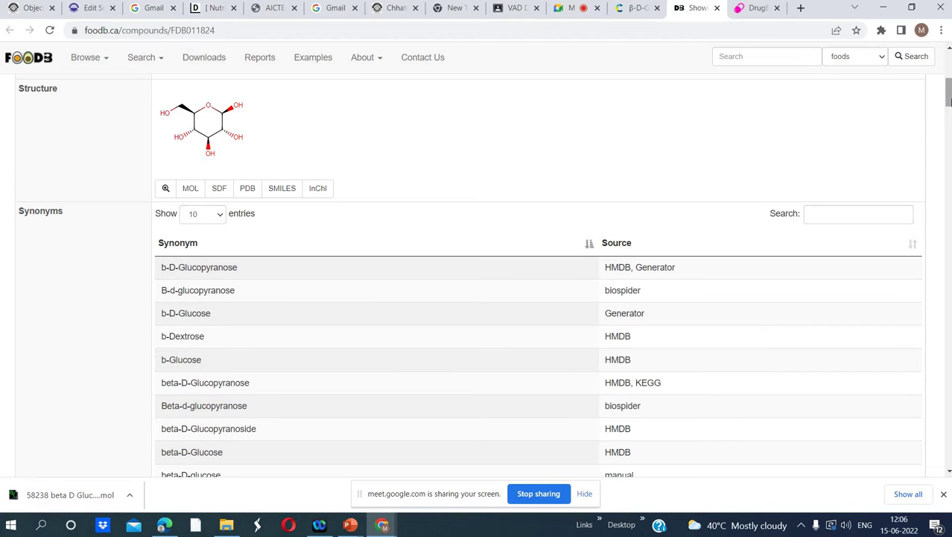
drag(949, 101, 949, 81)
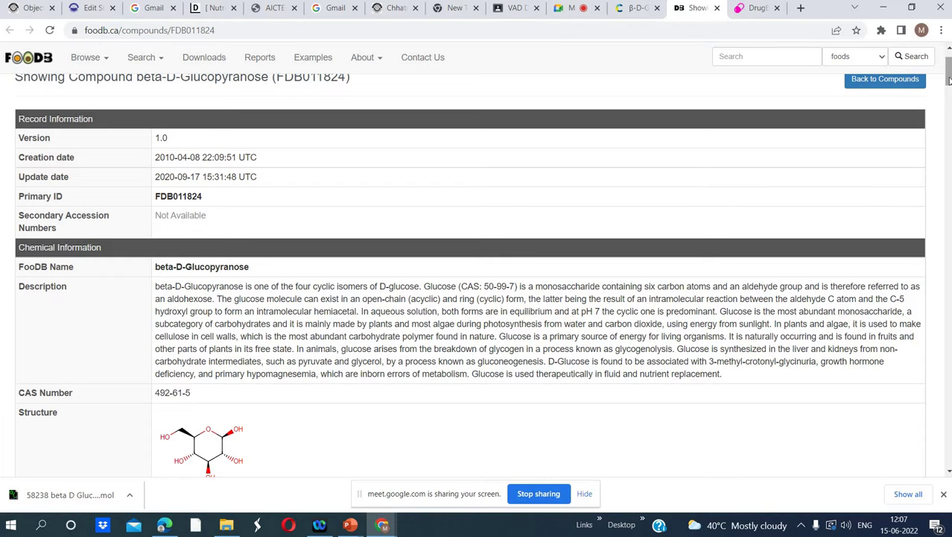
drag(949, 80, 950, 127)
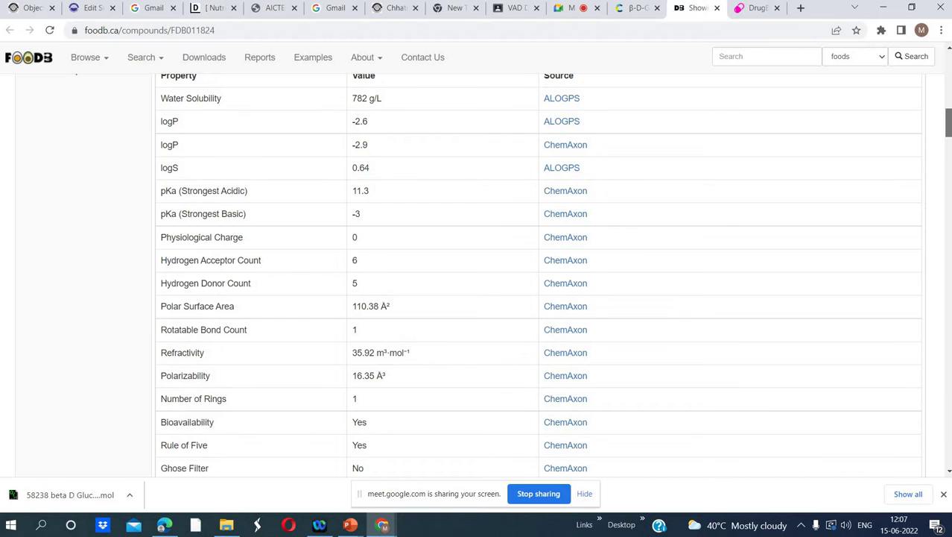
click(950, 130)
click(949, 50)
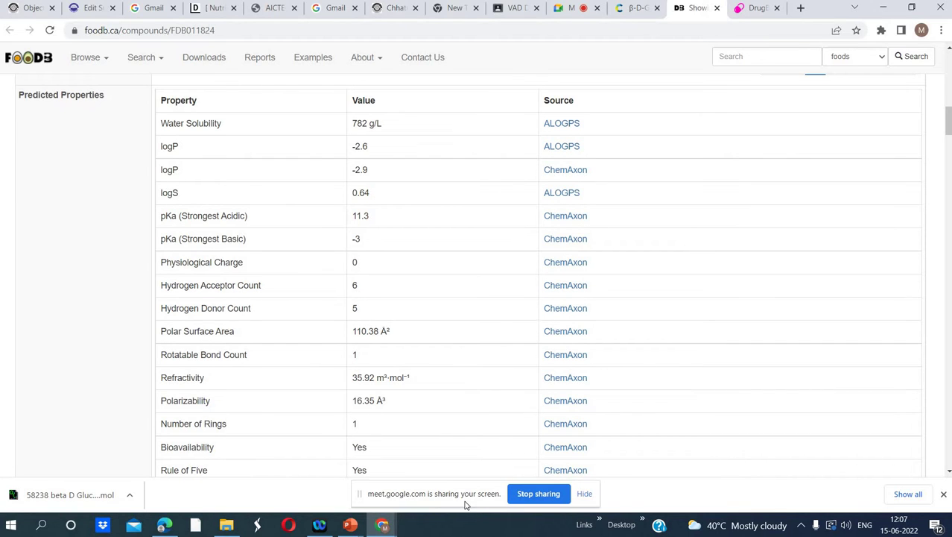
Step: Switch to the practical session presentation in PowerPoint and insert a new slide after slide 10
click(350, 525)
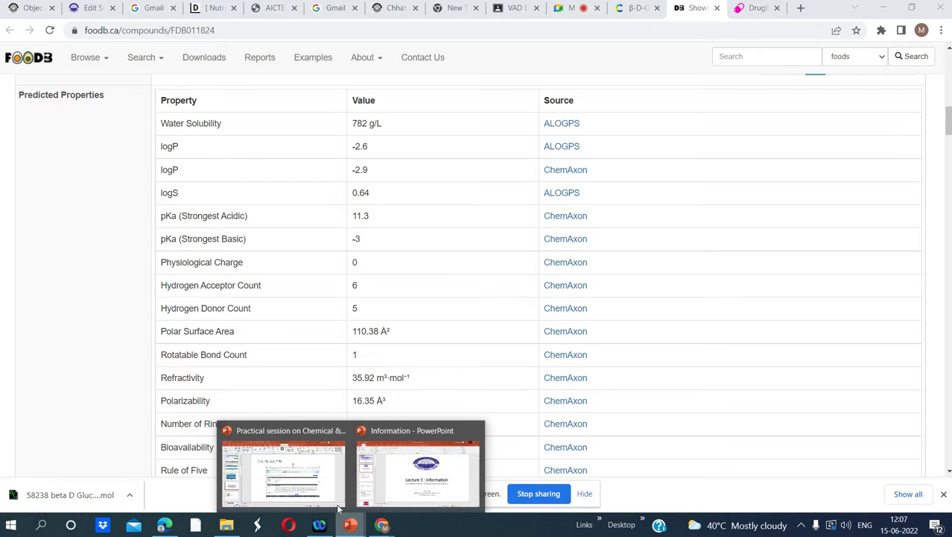
click(313, 492)
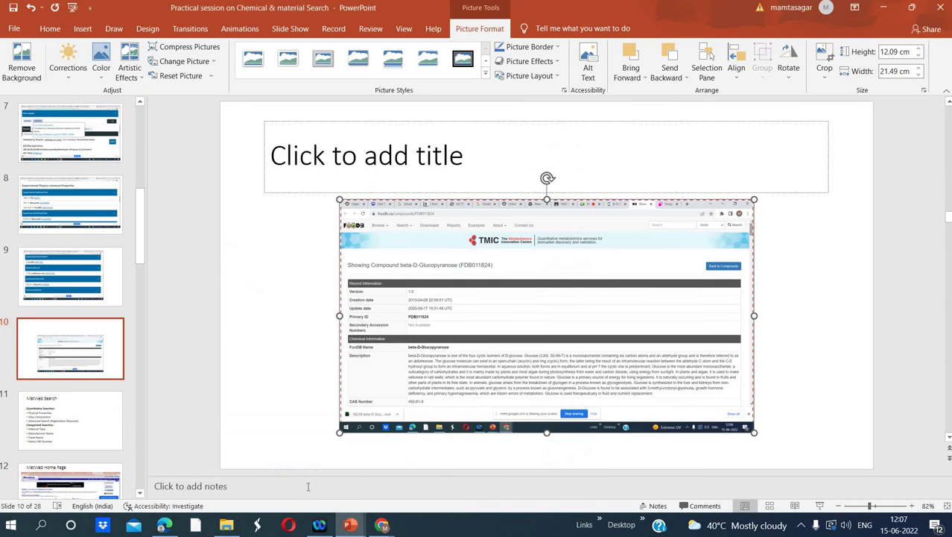
right_click(27, 387)
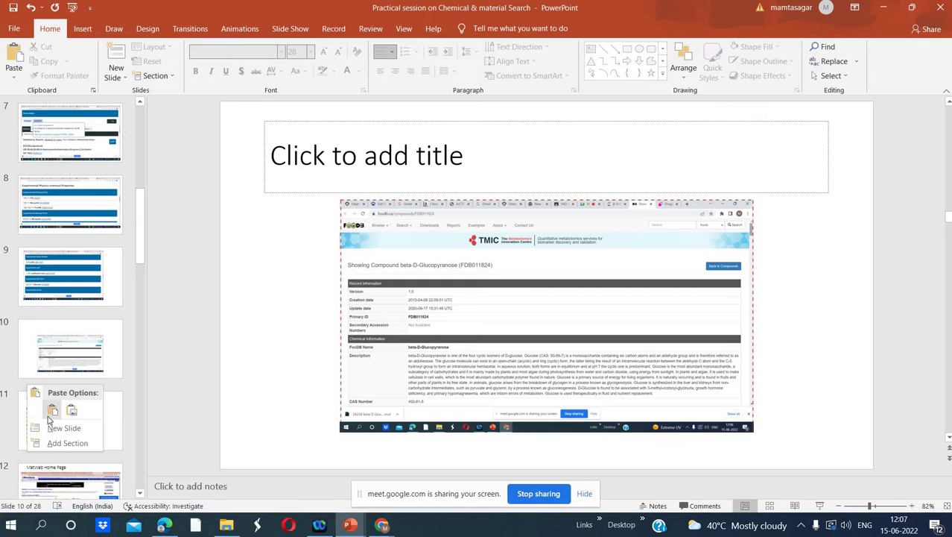
click(49, 428)
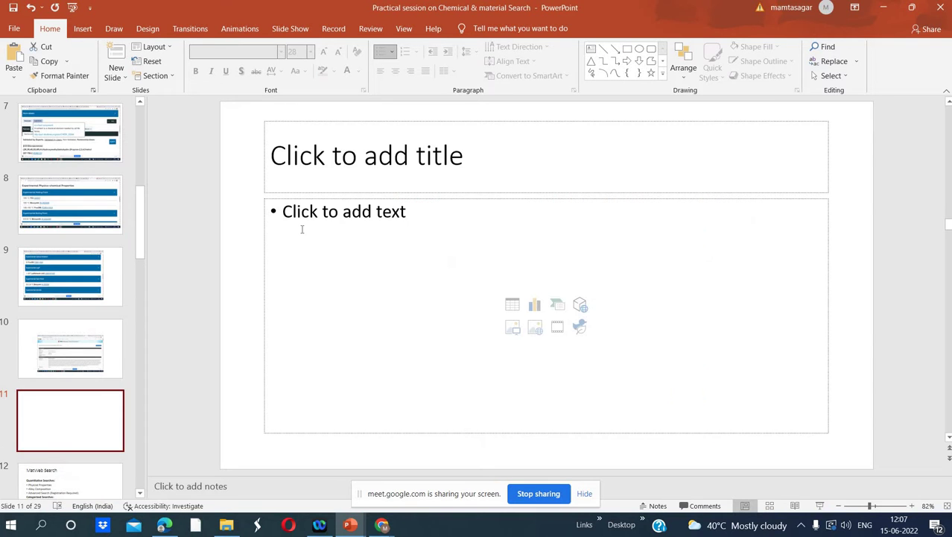
Step: Paste the screenshot of FooDB's predicted properties table into slide 11's content placeholder as a picture
click(301, 228)
right_click(302, 230)
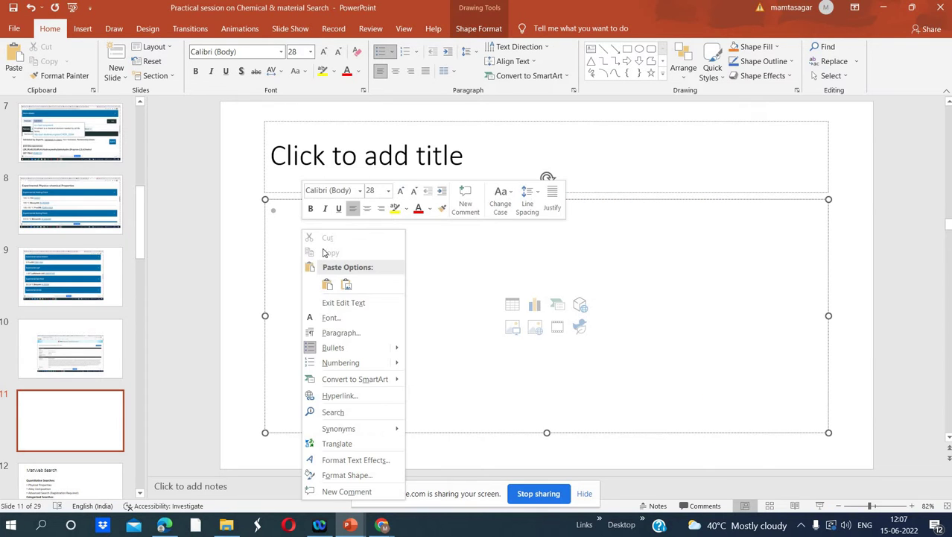
click(346, 285)
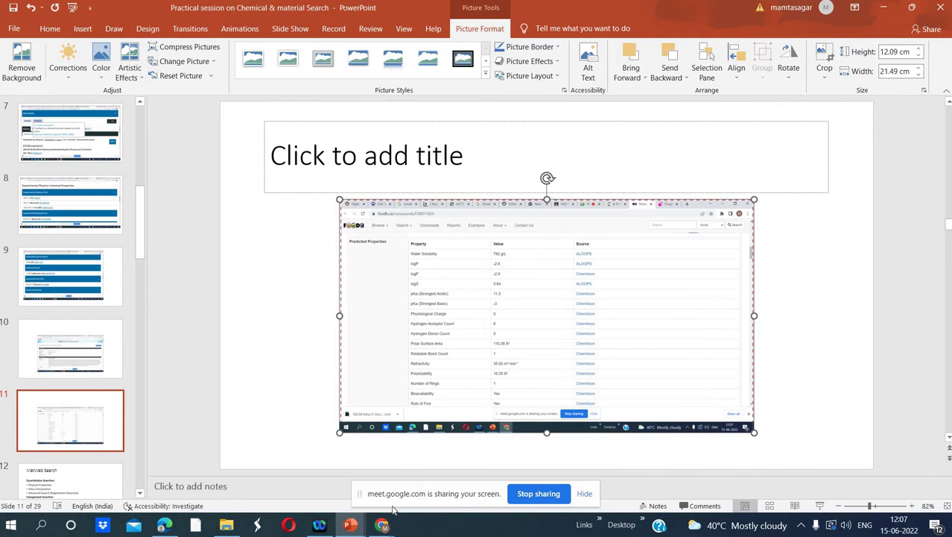
Step: Switch back to Chrome and examine the FooDB predicted properties from water solubility to the MDDR-like Rule, plus the chemical identifiers below, at a larger page size
mouse_move(382, 522)
click(348, 479)
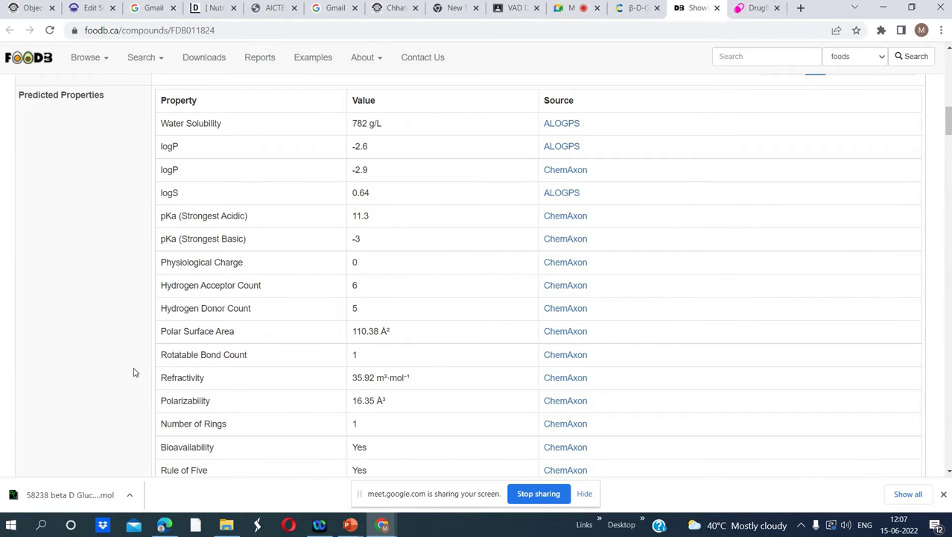
key(ctrl+plus)
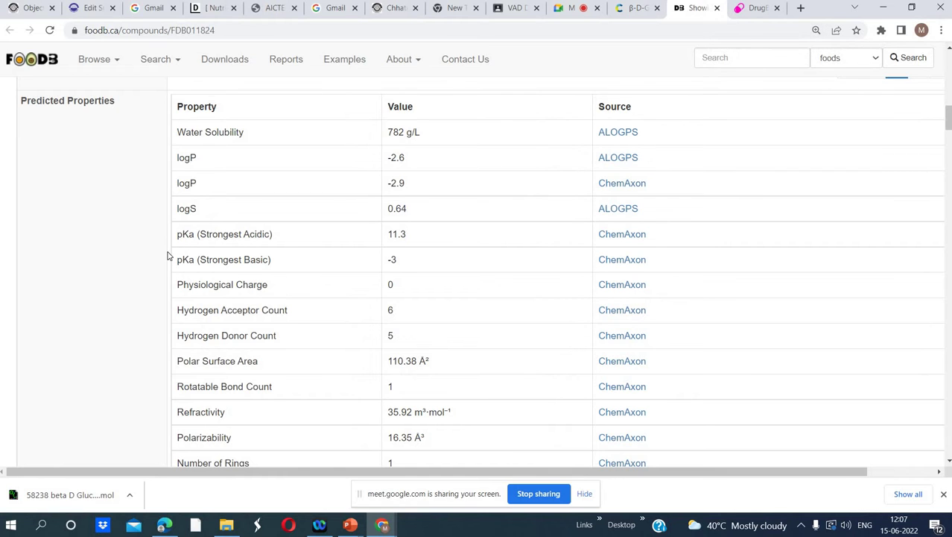
key(ctrl+plus)
key(ctrl+plus)
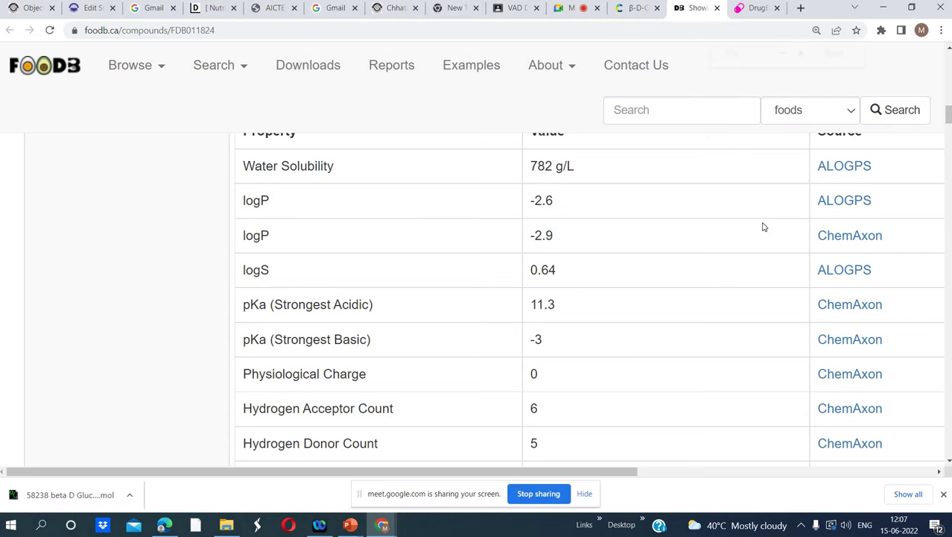
key(ctrl+plus)
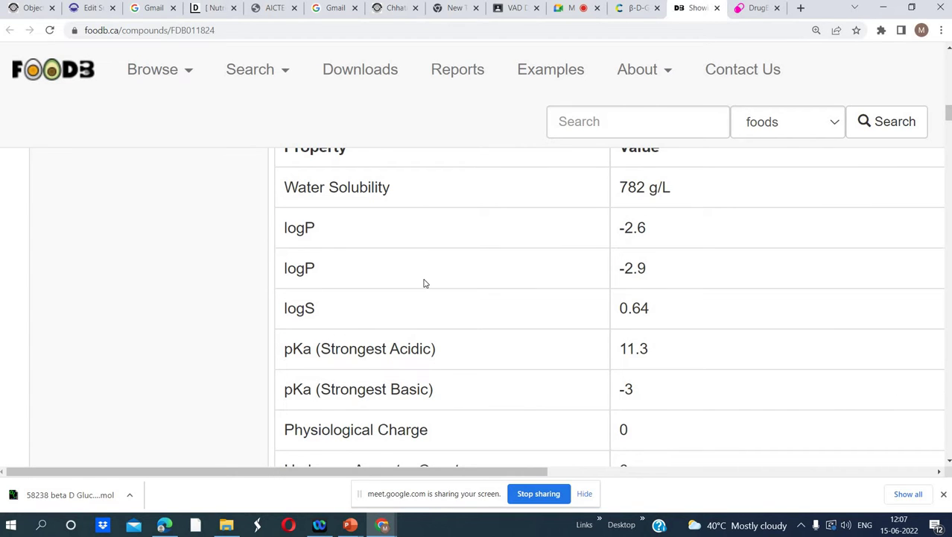
scroll(424, 283, up, 1)
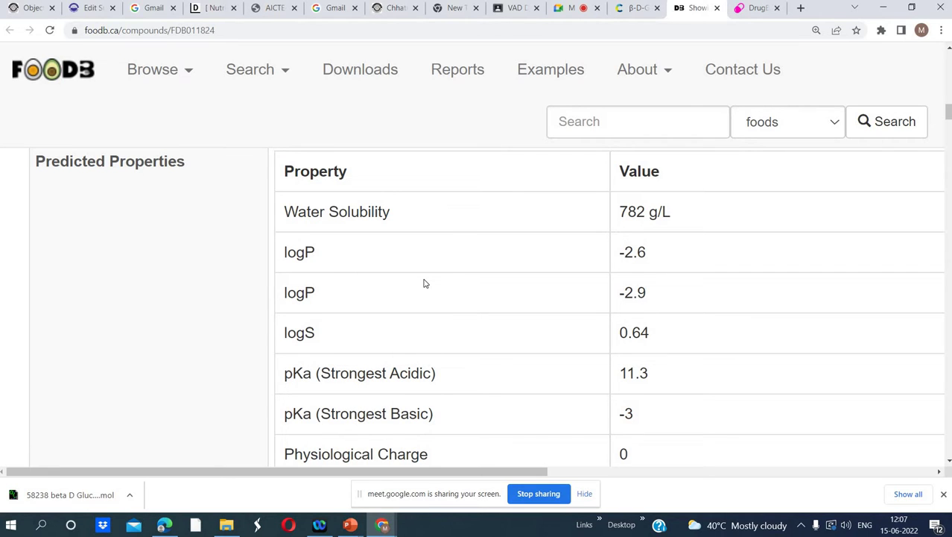
scroll(425, 283, down, 2)
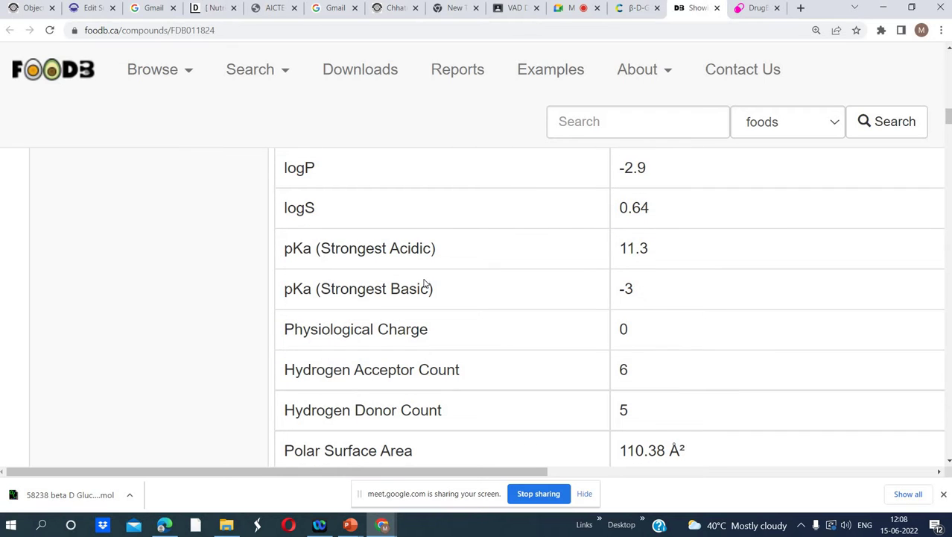
scroll(424, 283, down, 2)
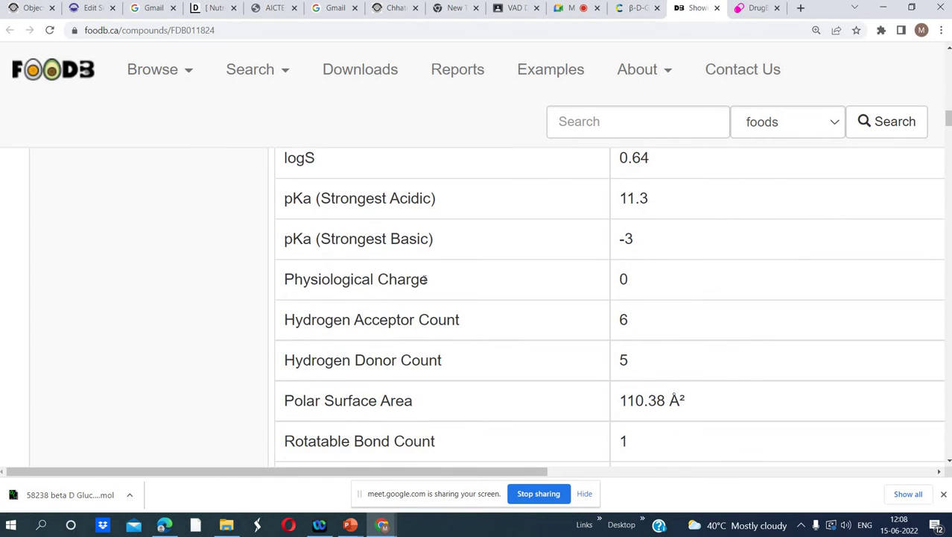
scroll(425, 280, down, 1)
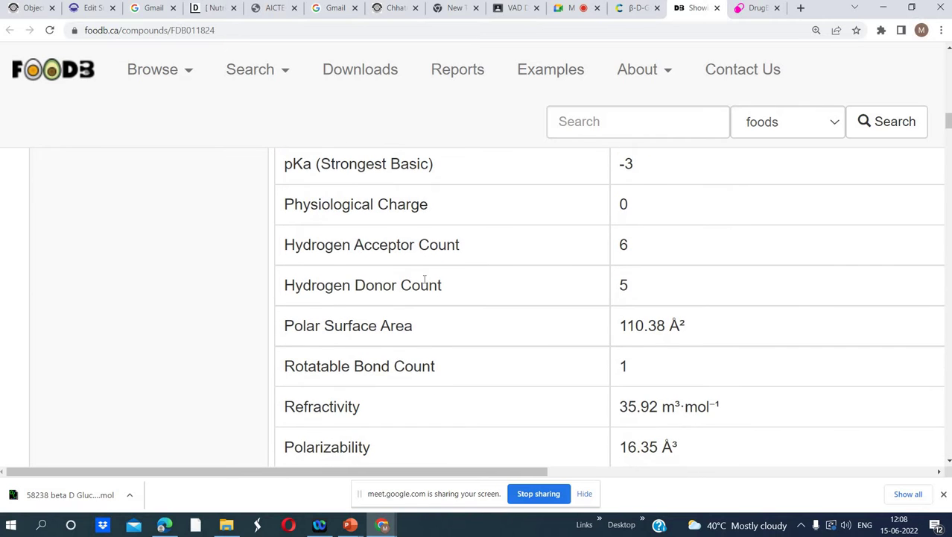
scroll(425, 280, up, 2)
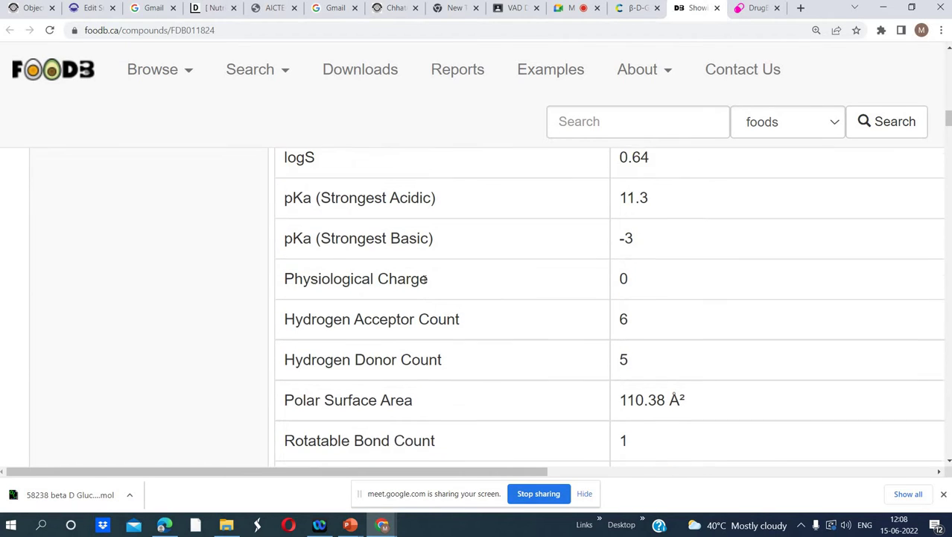
scroll(425, 280, down, 1)
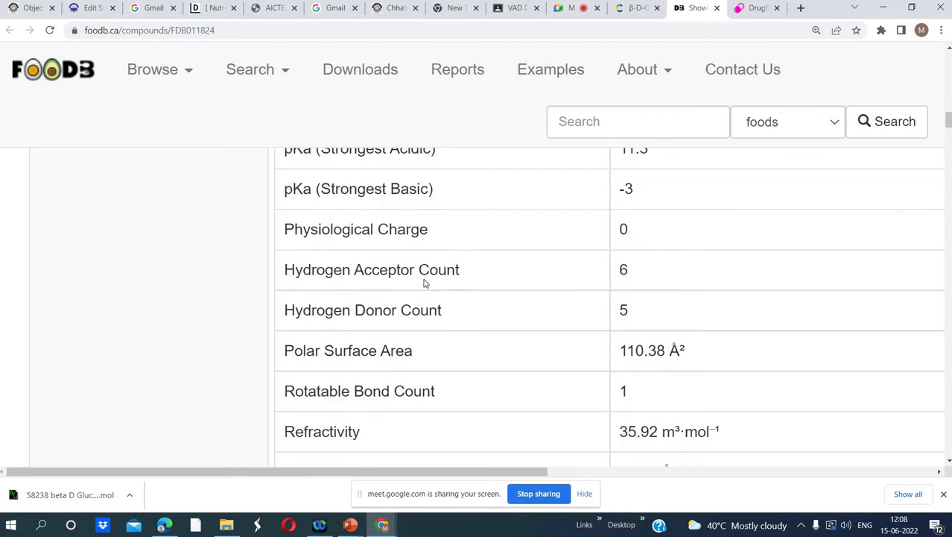
scroll(424, 280, down, 1)
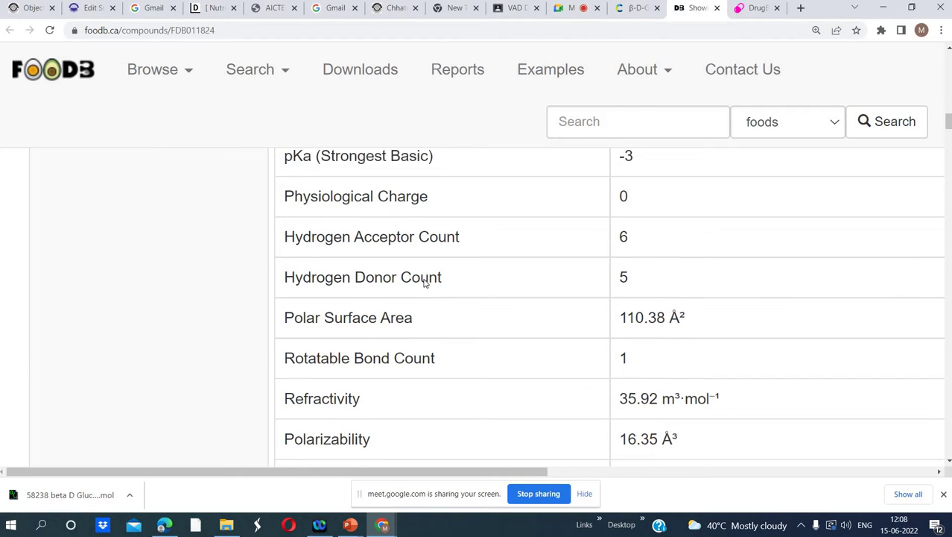
scroll(425, 284, down, 1)
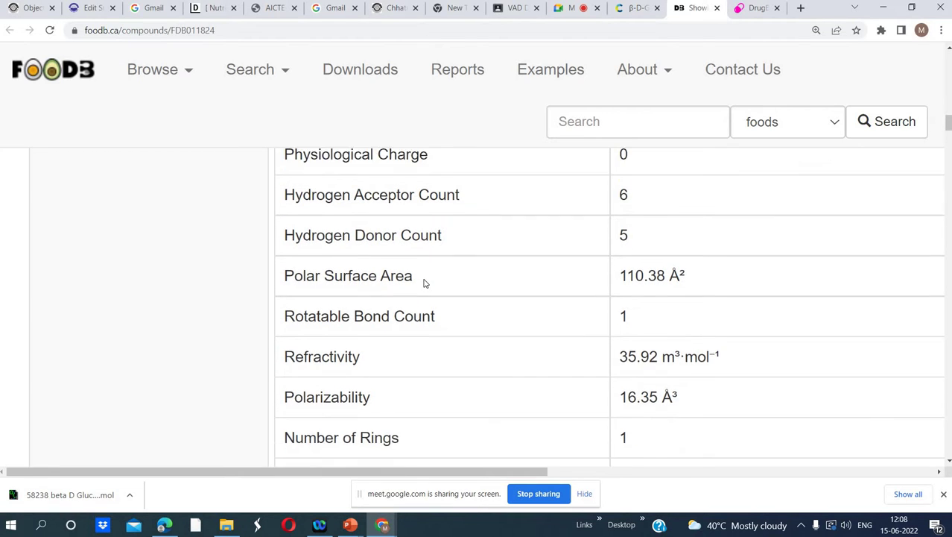
scroll(425, 284, down, 1)
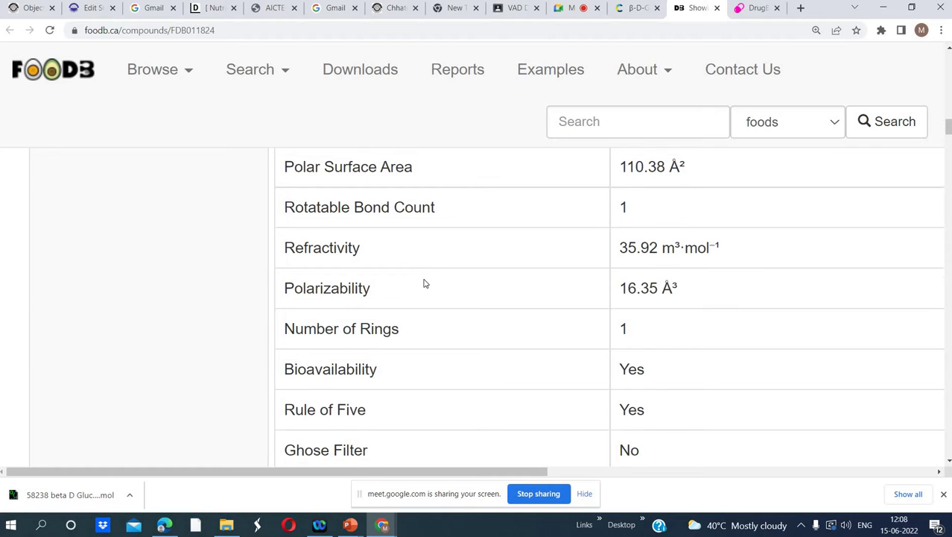
scroll(425, 283, down, 1)
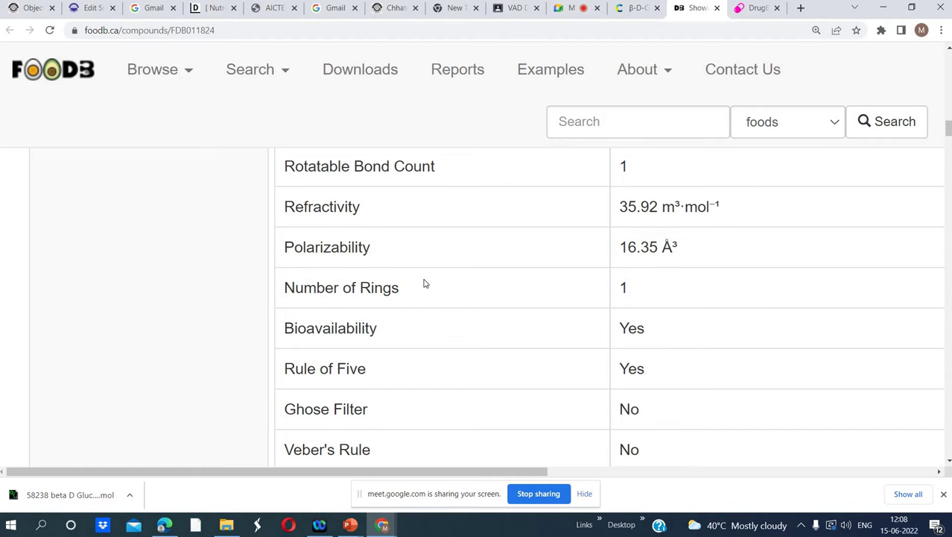
scroll(424, 283, down, 2)
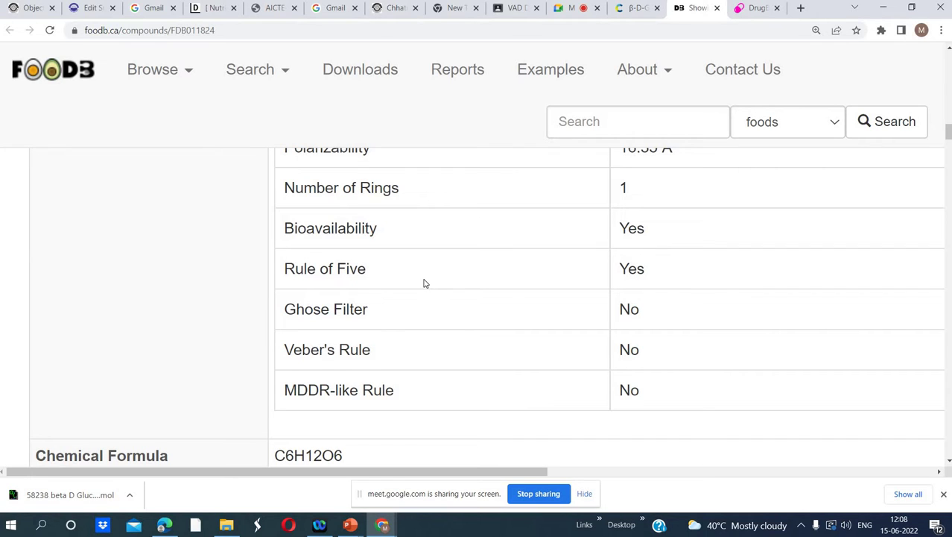
scroll(424, 282, down, 2)
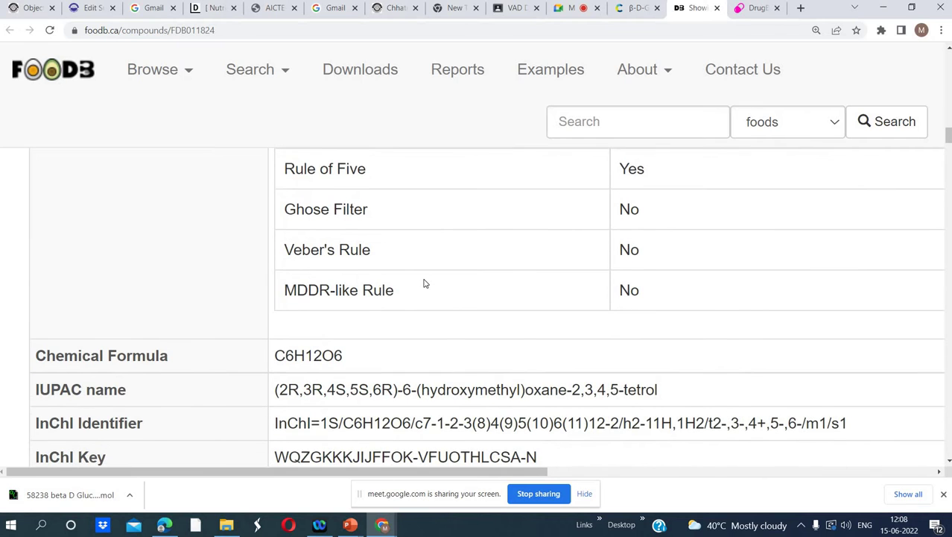
scroll(424, 282, down, 2)
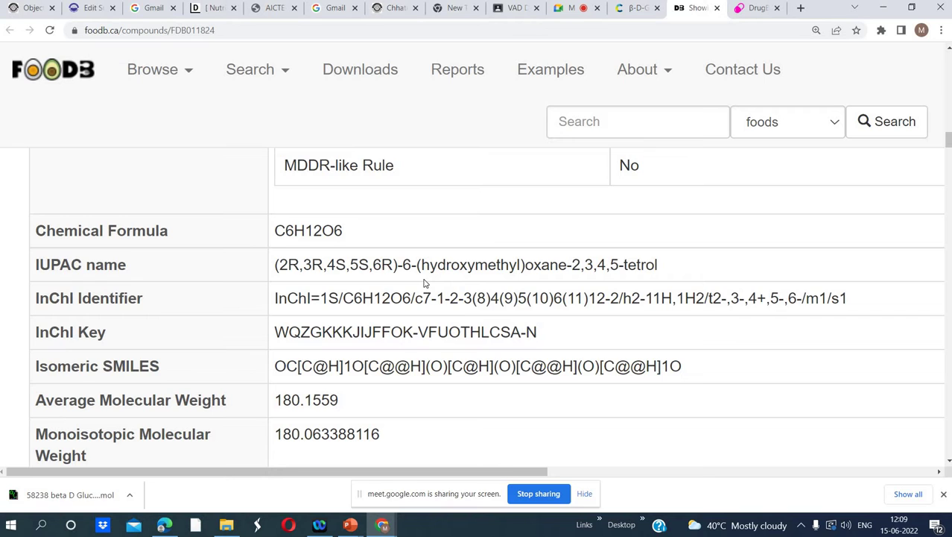
Step: Examine the FooDB entry's chemical identifiers, molecular weights and Classification section down to the substituents and external descriptors
scroll(424, 282, down, 1)
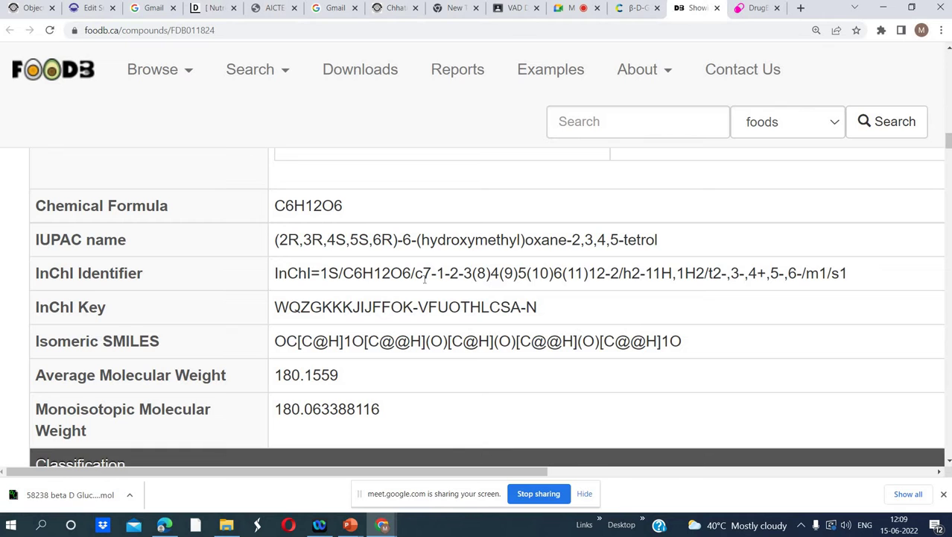
scroll(425, 277, down, 2)
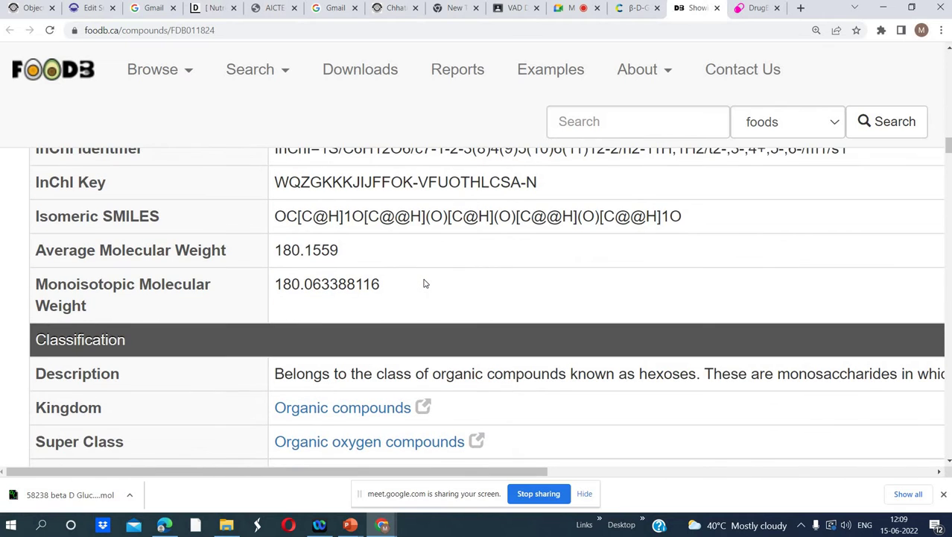
scroll(425, 283, down, 4)
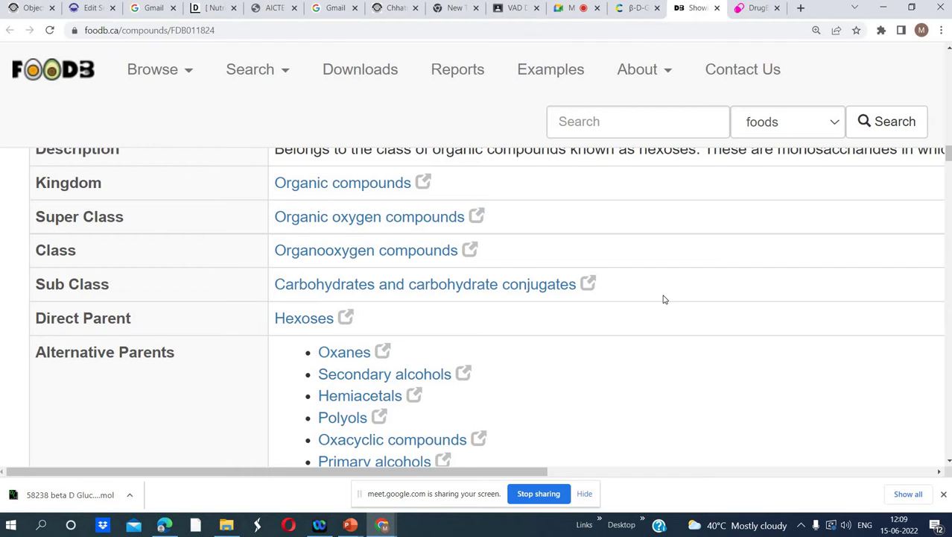
scroll(665, 299, down, 3)
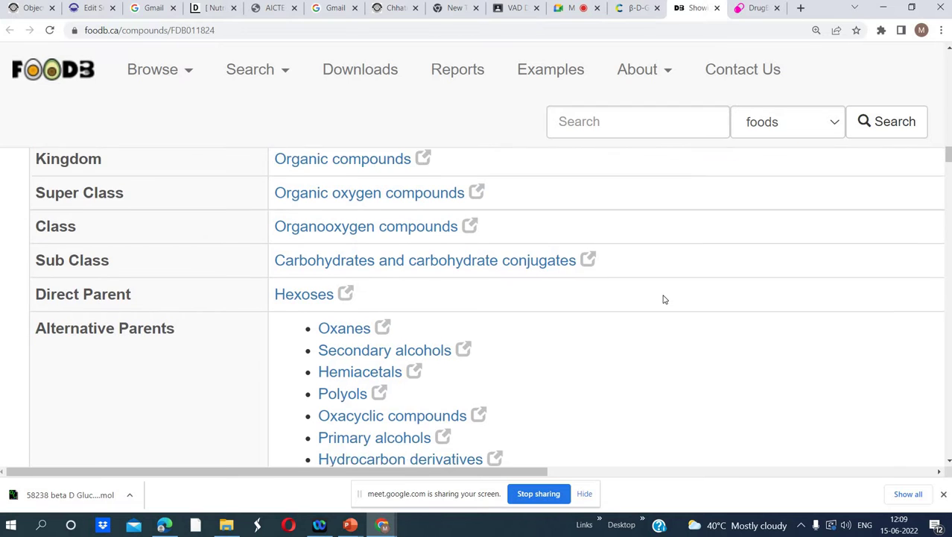
scroll(665, 299, down, 5)
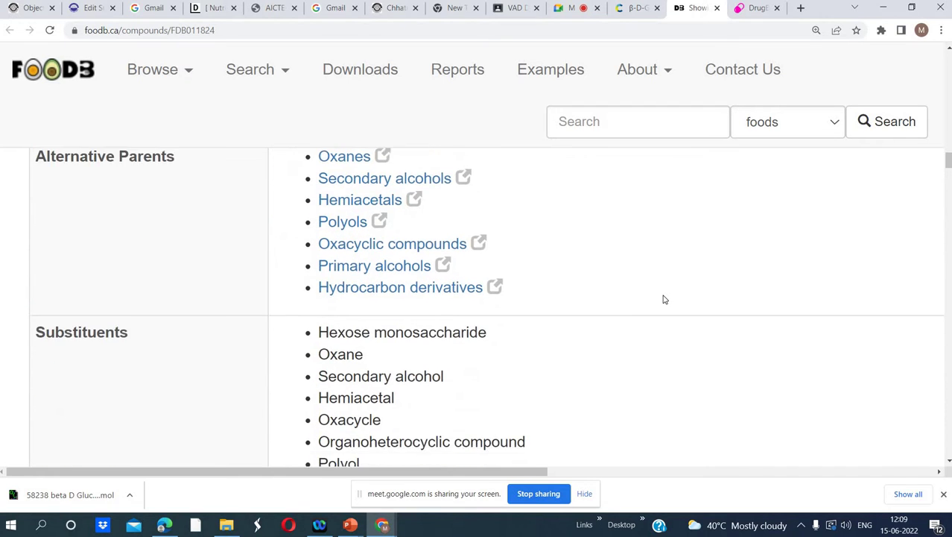
scroll(665, 299, down, 4)
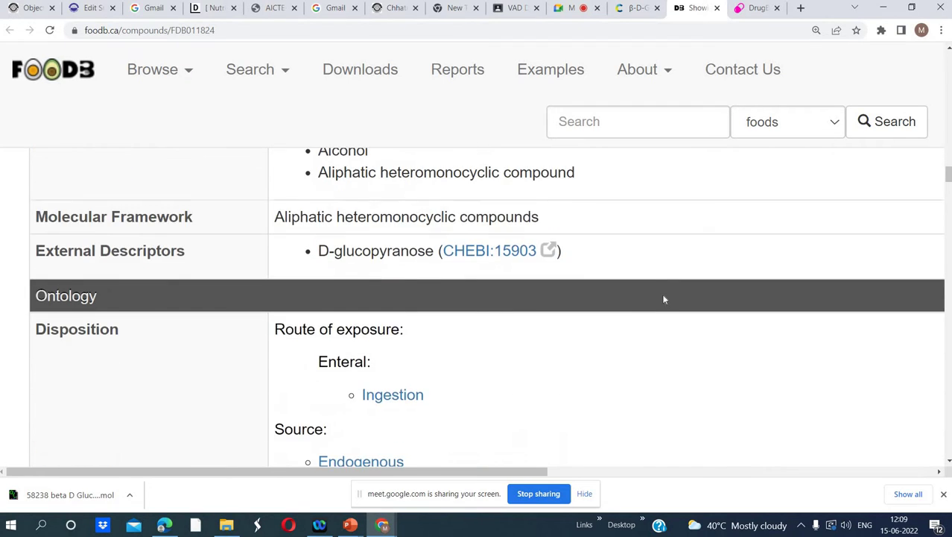
Step: Examine the FooDB Ontology section, covering route of exposure, biological sources, biological location and industrial role
scroll(665, 299, down, 3)
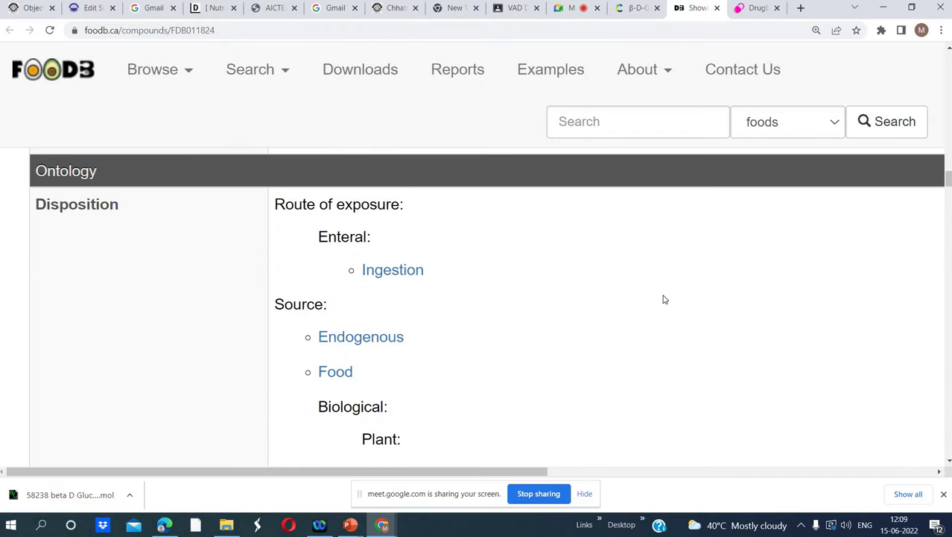
scroll(664, 299, down, 1)
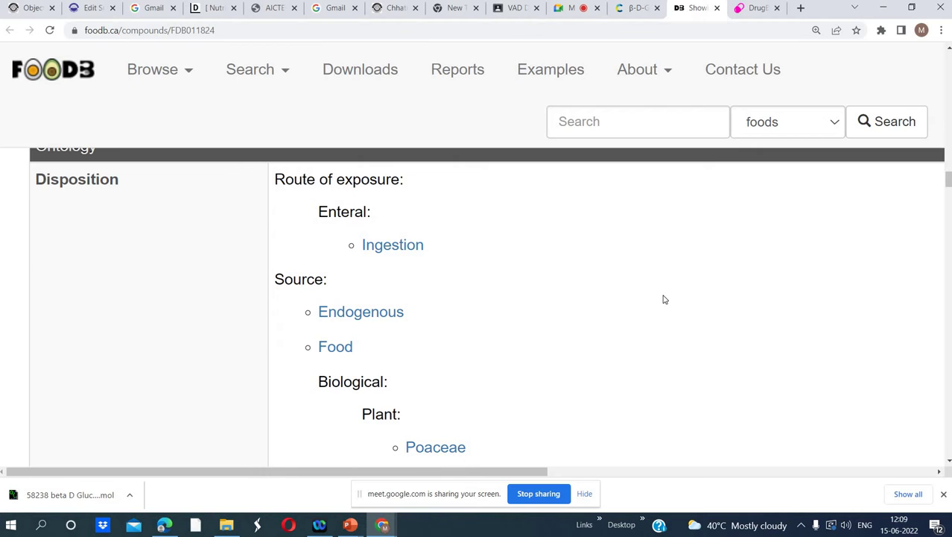
scroll(665, 299, up, 1)
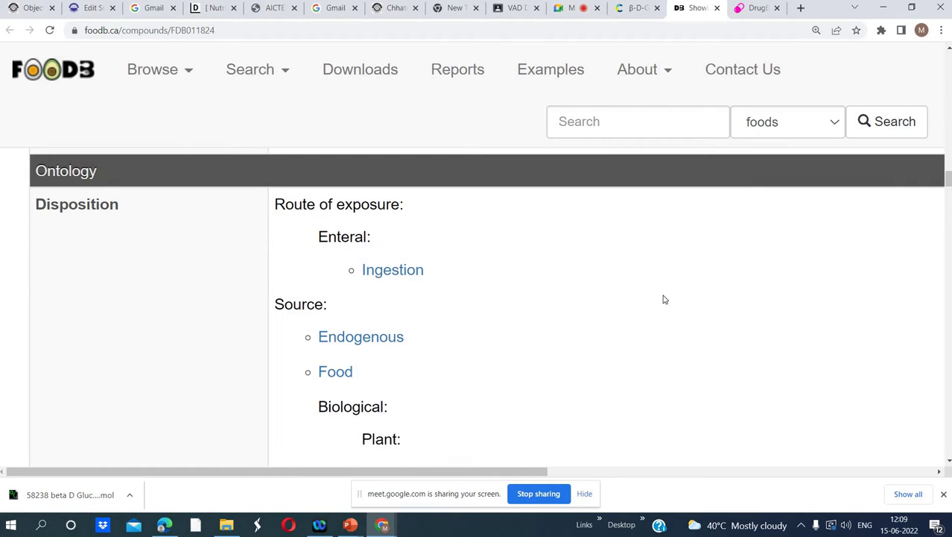
scroll(665, 298, down, 4)
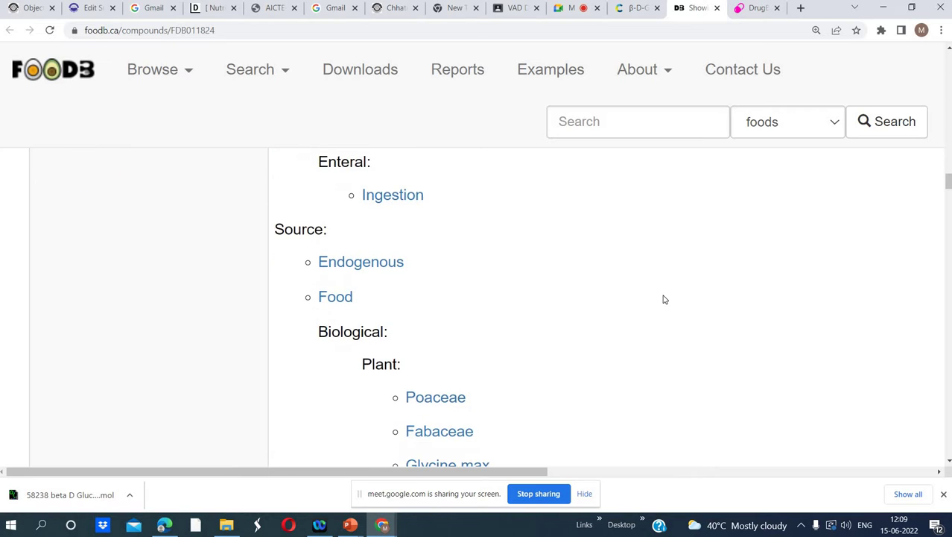
scroll(665, 299, down, 5)
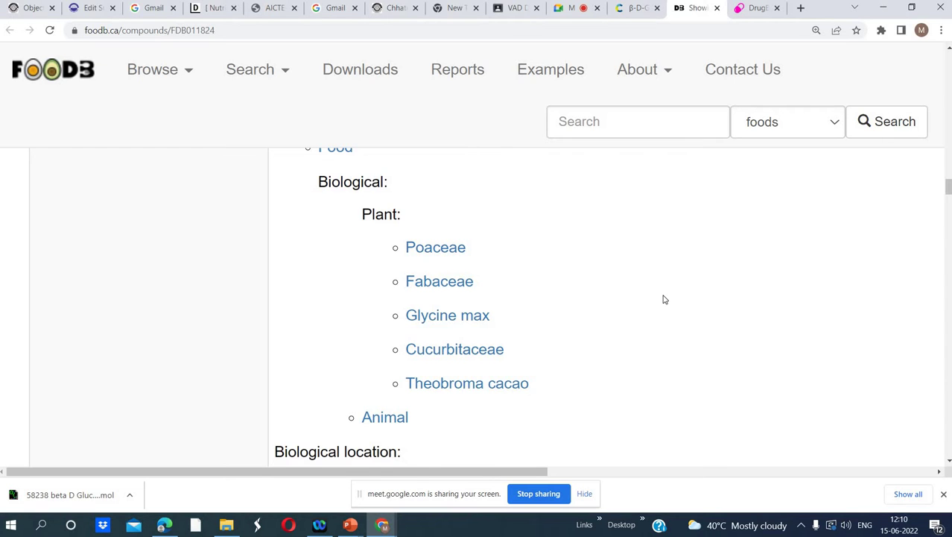
scroll(664, 299, down, 6)
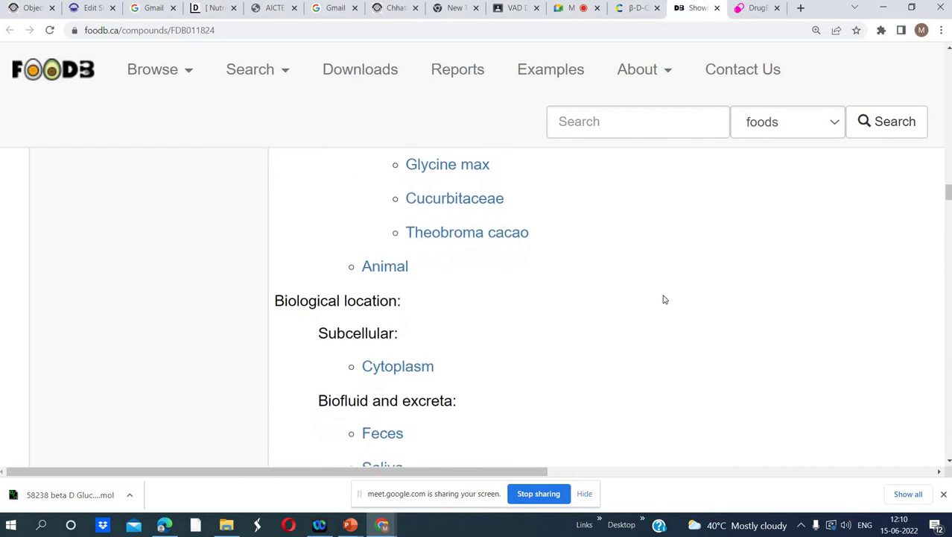
scroll(664, 299, down, 7)
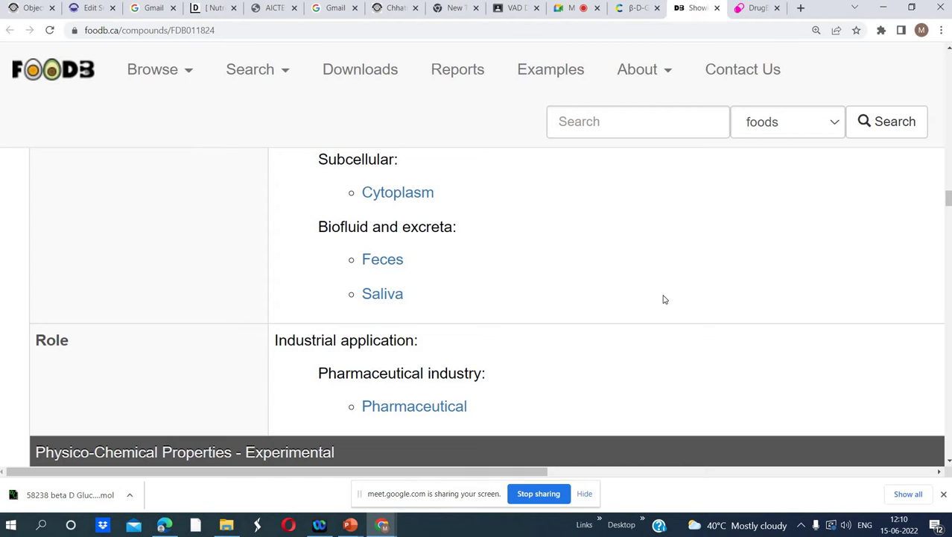
scroll(665, 299, down, 1)
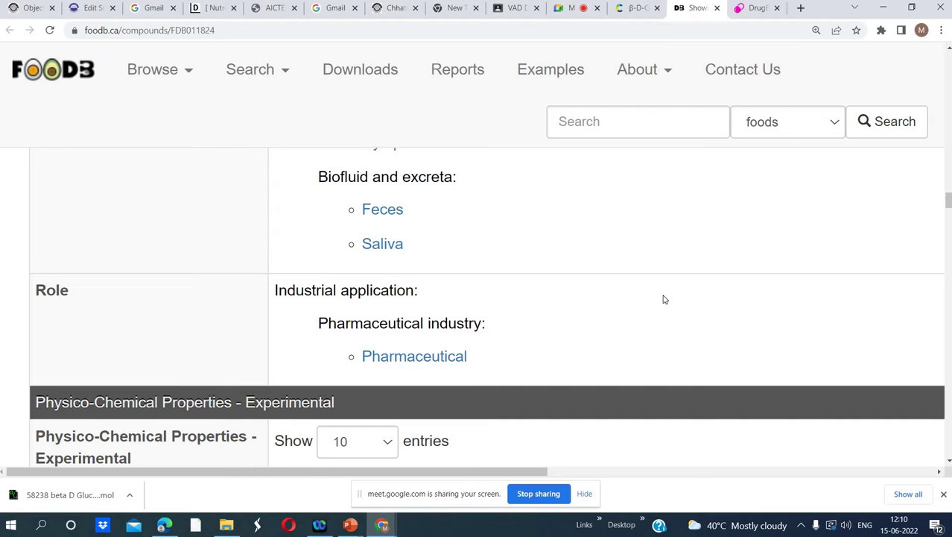
Step: Examine the experimental physico-chemical properties table and the GC-MS and MS/MS spectra lists below it
scroll(665, 299, down, 4)
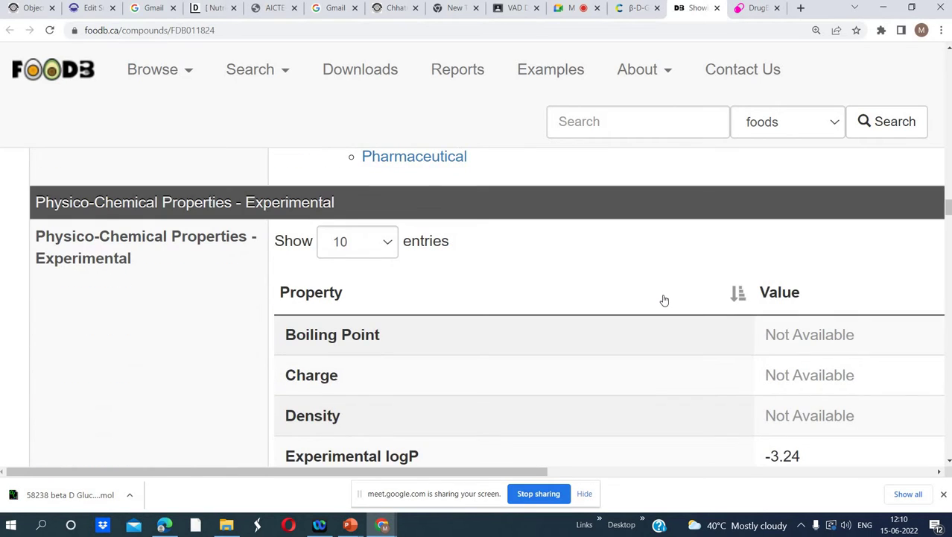
scroll(665, 299, down, 1)
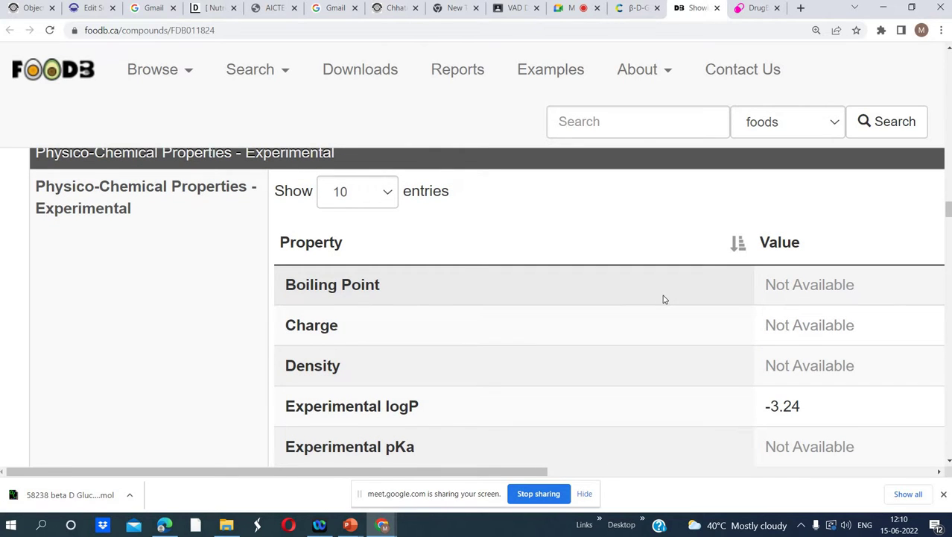
scroll(664, 299, down, 3)
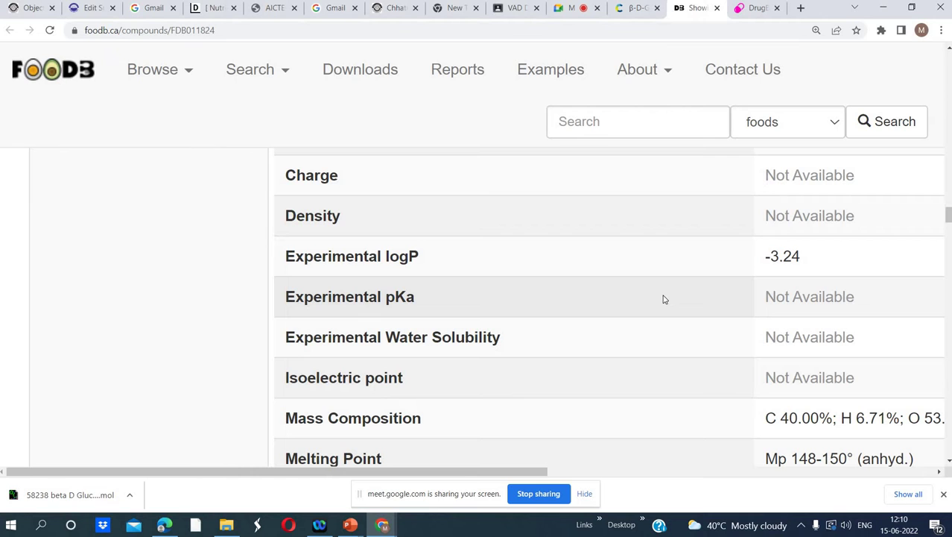
scroll(664, 299, down, 3)
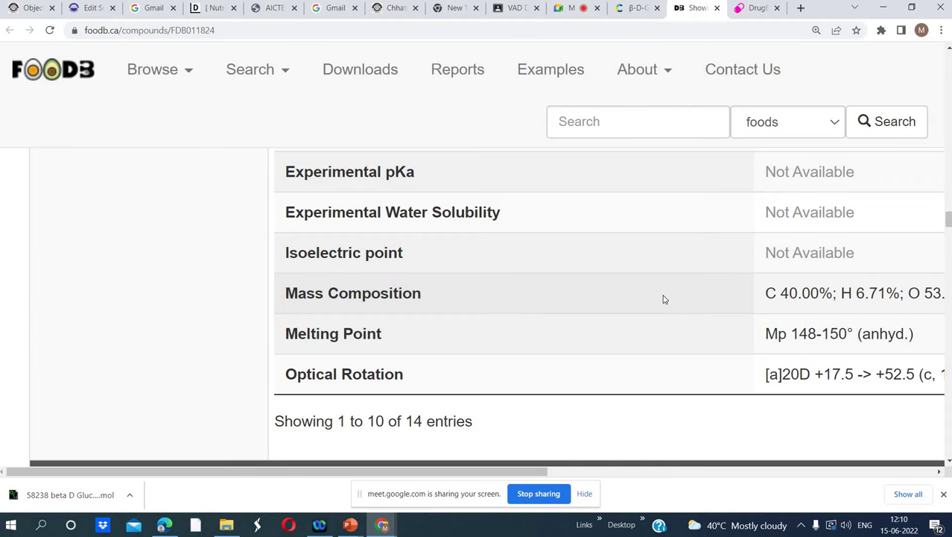
scroll(664, 299, down, 10)
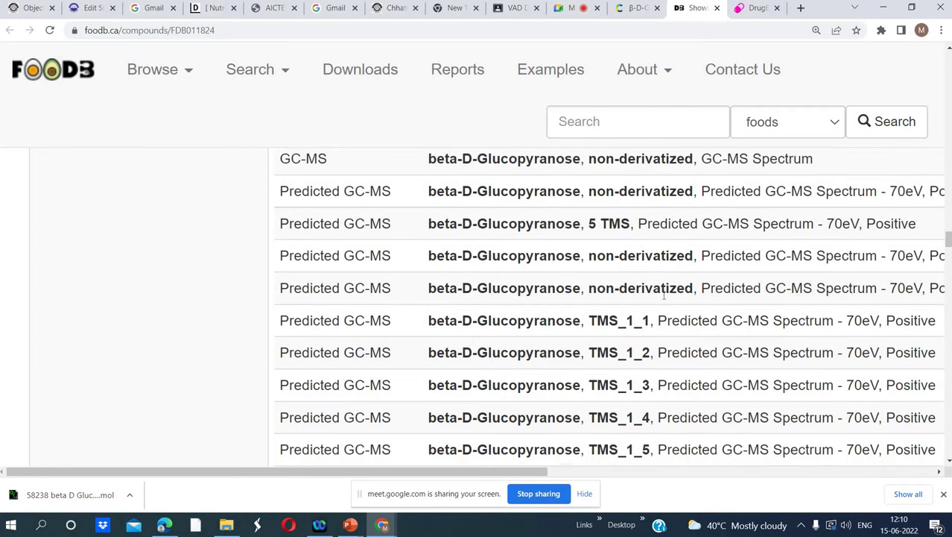
scroll(664, 297, down, 8)
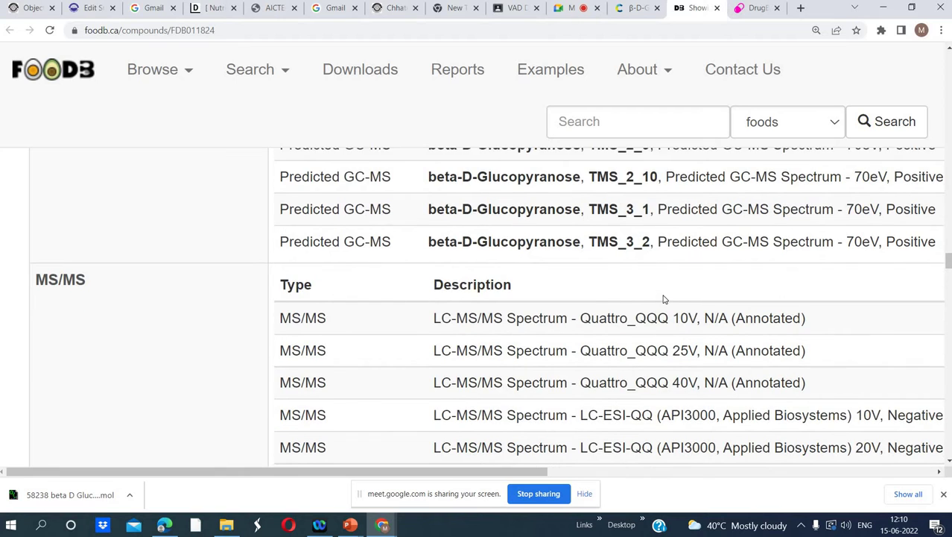
scroll(664, 299, down, 1)
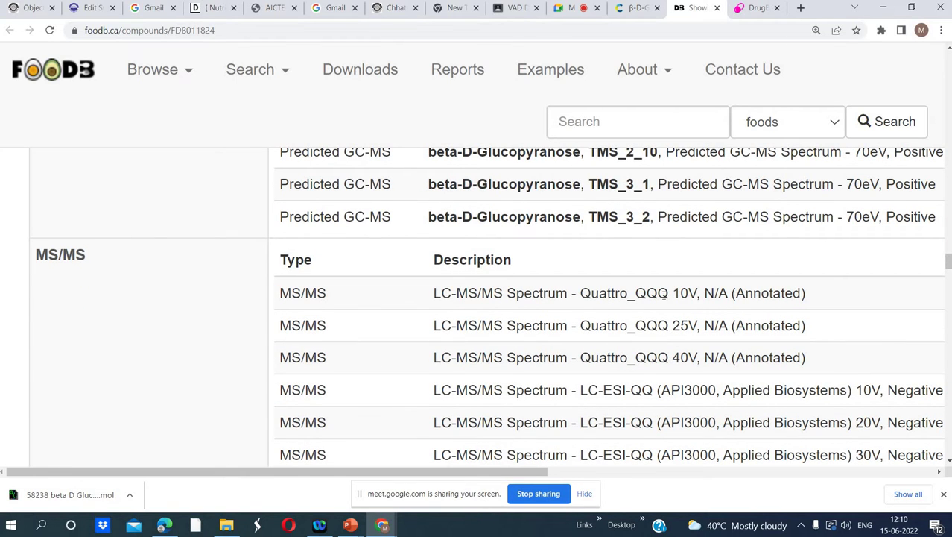
Step: Go back to the start of the Physico-Chemical Properties - Experimental table and show its heading with the first properties
scroll(664, 296, up, 10)
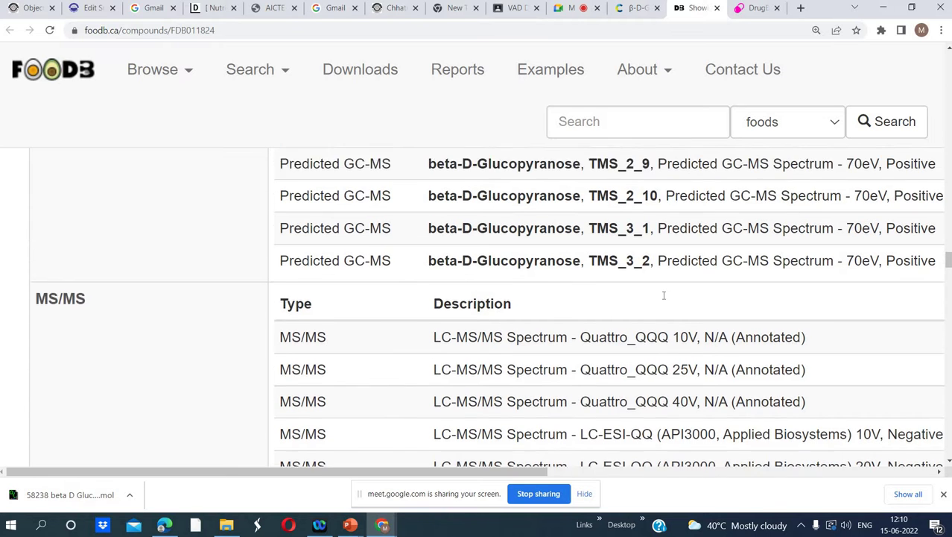
scroll(664, 297, up, 5)
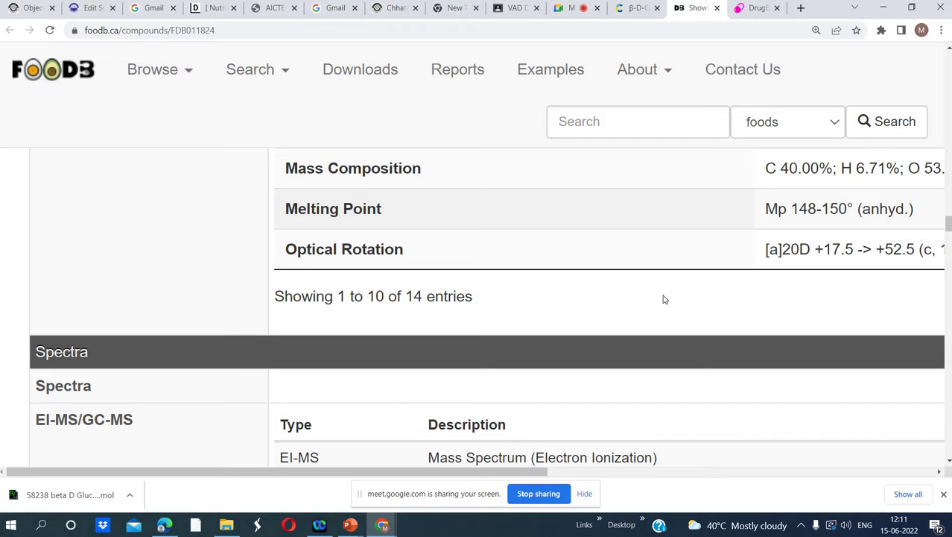
scroll(664, 297, up, 3)
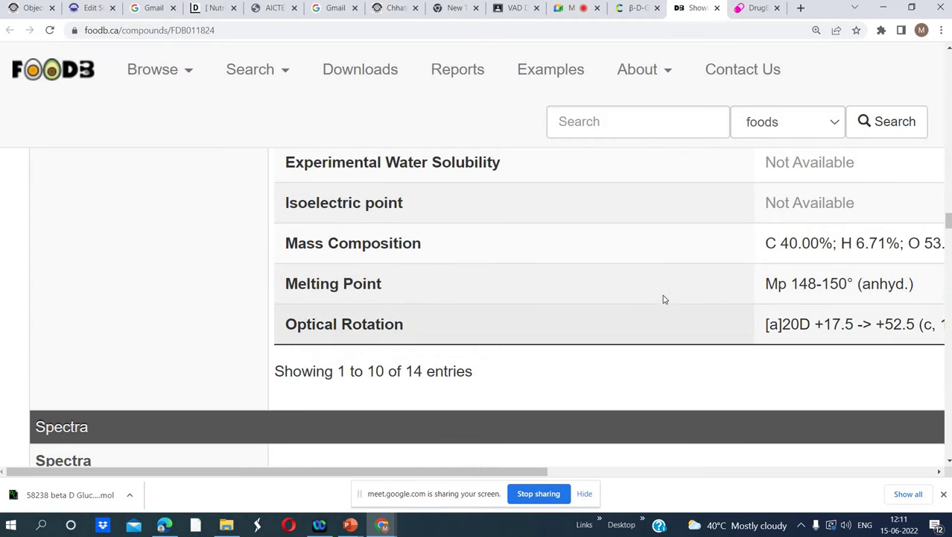
scroll(663, 299, up, 5)
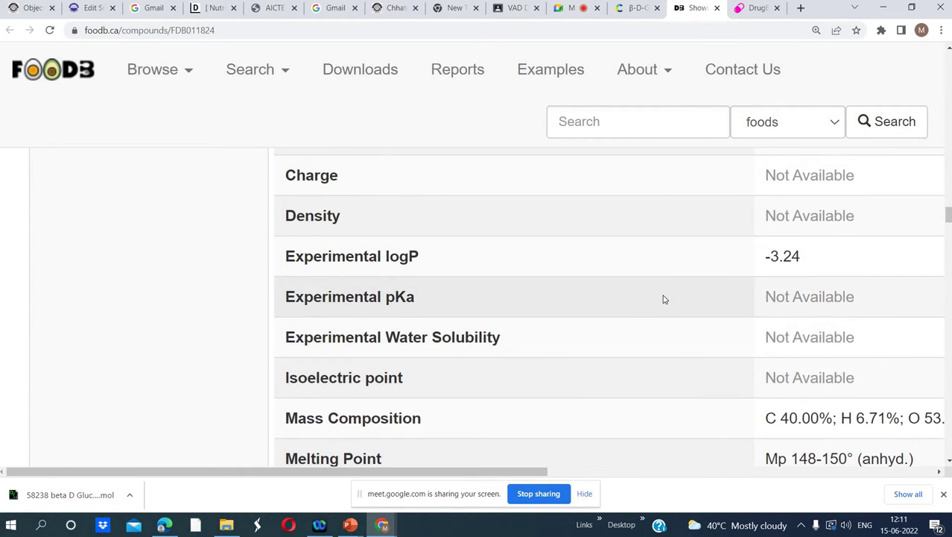
scroll(664, 298, up, 3)
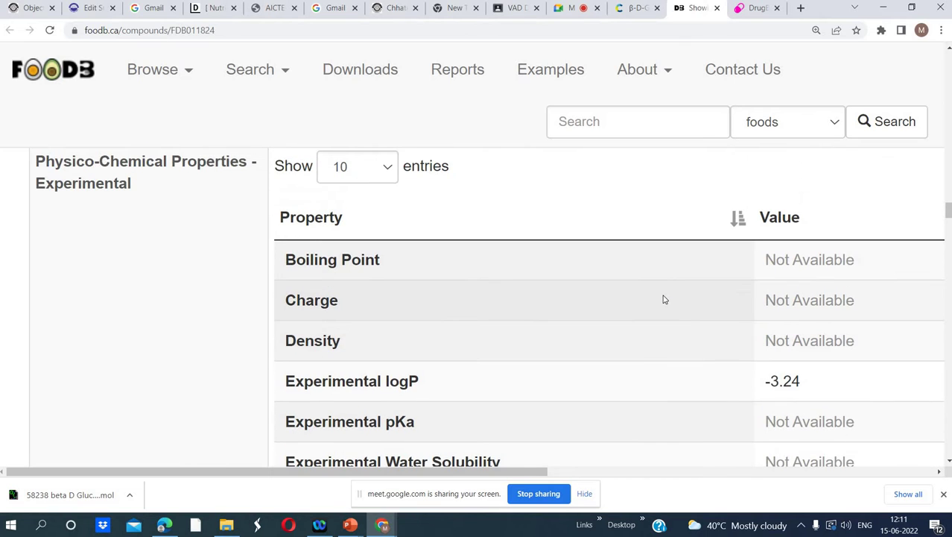
scroll(664, 299, up, 1)
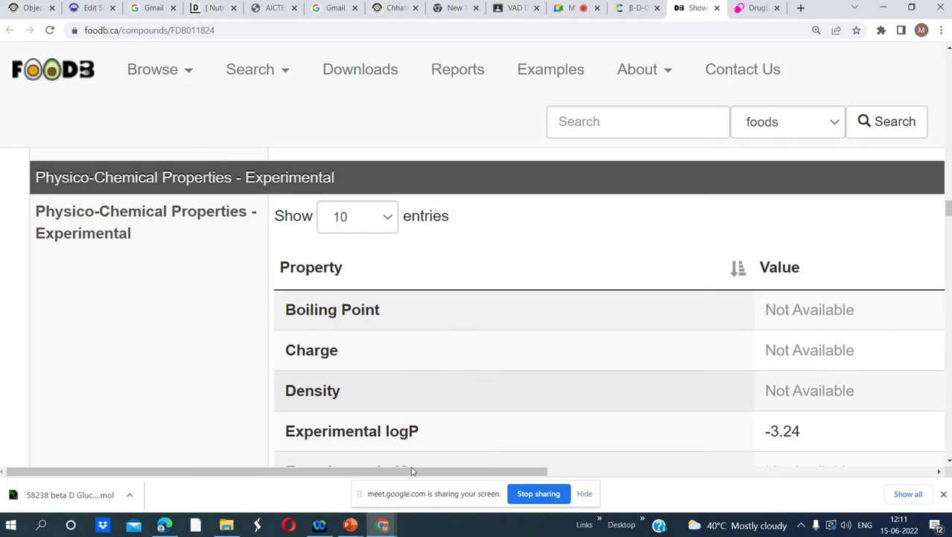
Step: Switch to the practical session presentation in PowerPoint
click(381, 524)
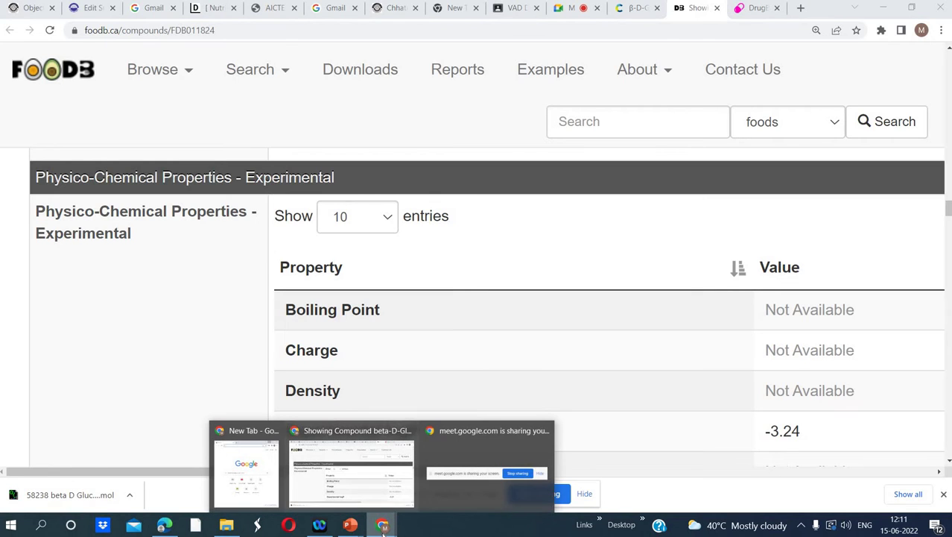
click(350, 496)
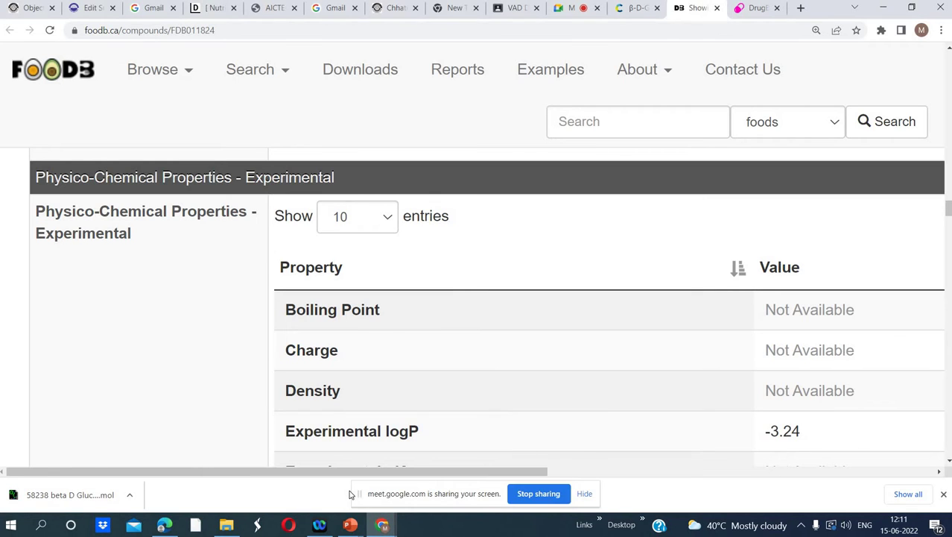
click(350, 524)
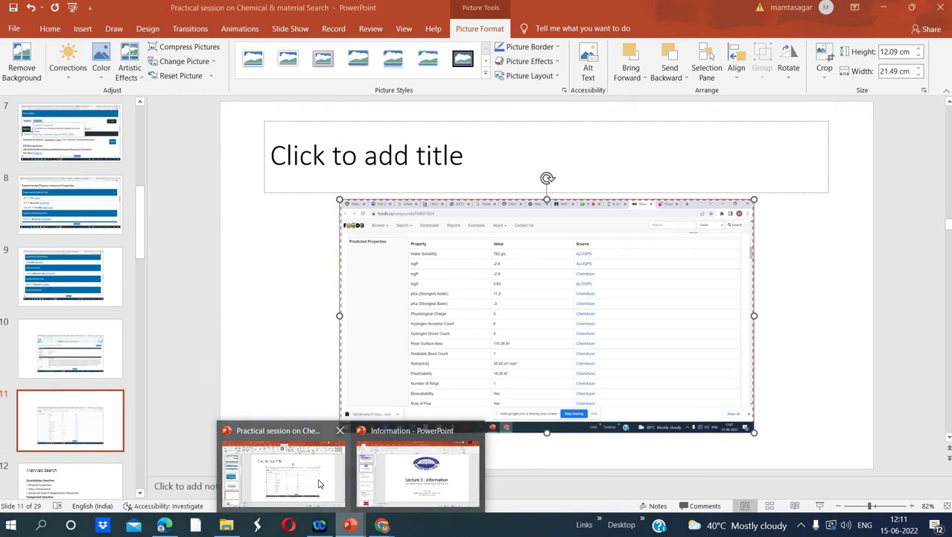
click(317, 481)
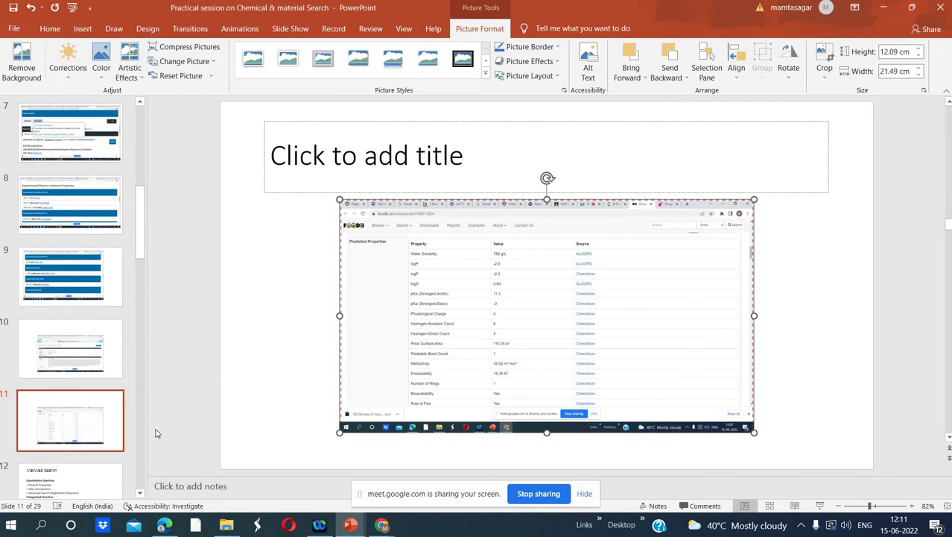
Step: Insert a new slide after slide 11 and paste the FooDB experimental properties screenshot into its content placeholder as a picture
click(52, 459)
right_click(51, 460)
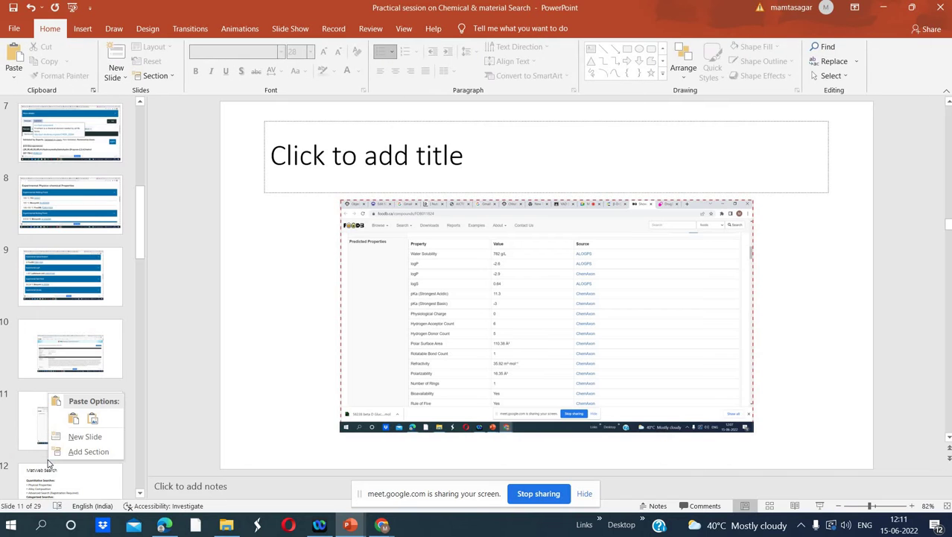
click(85, 437)
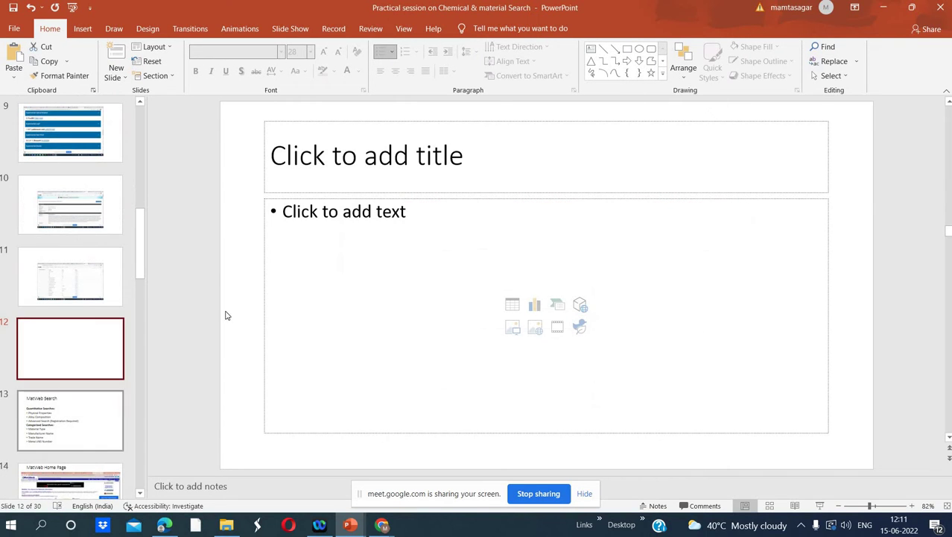
right_click(297, 221)
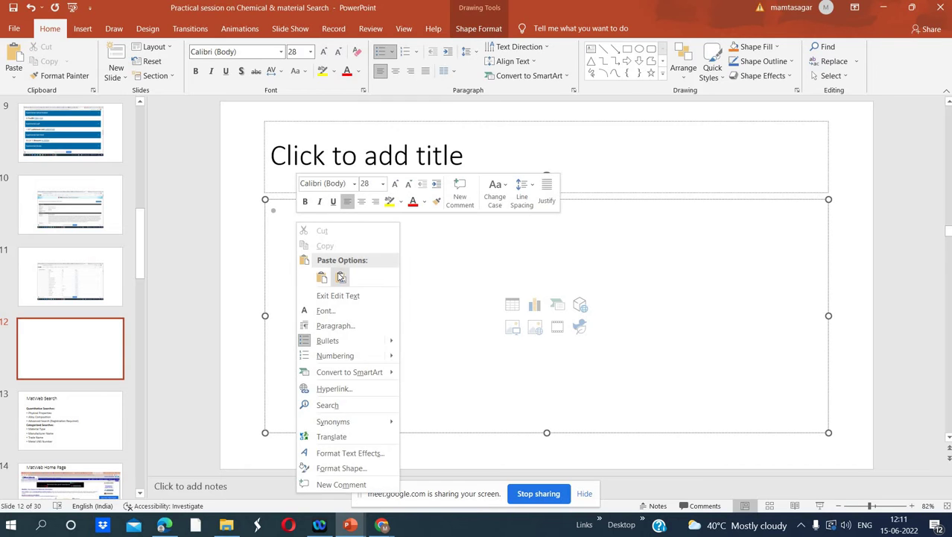
click(338, 275)
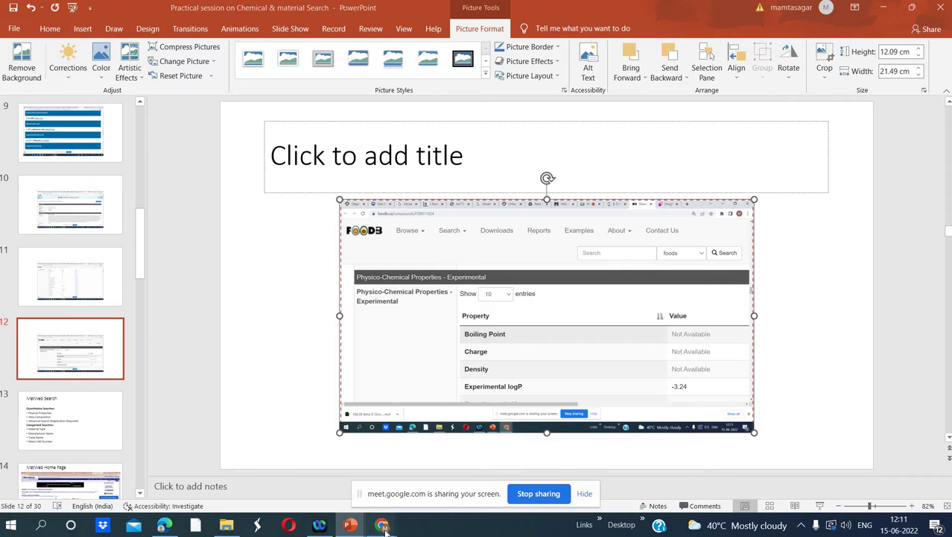
Step: Switch to Chrome and save the FooDB compound page as the PDF "Showing Compound beta-D-Glucopyranose (FDB011824) - FooDB" in the Value Added Course folder
mouse_move(383, 526)
click(370, 496)
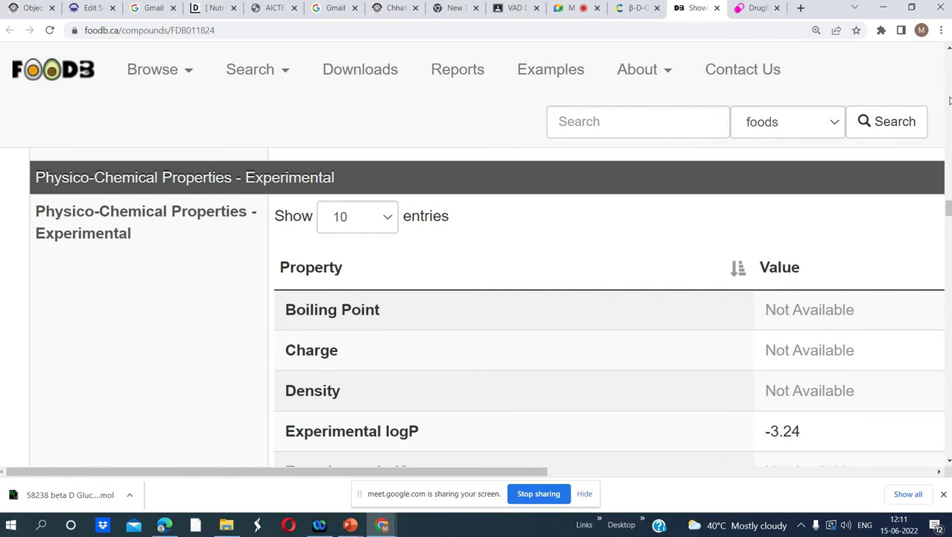
scroll(949, 100, up, 10)
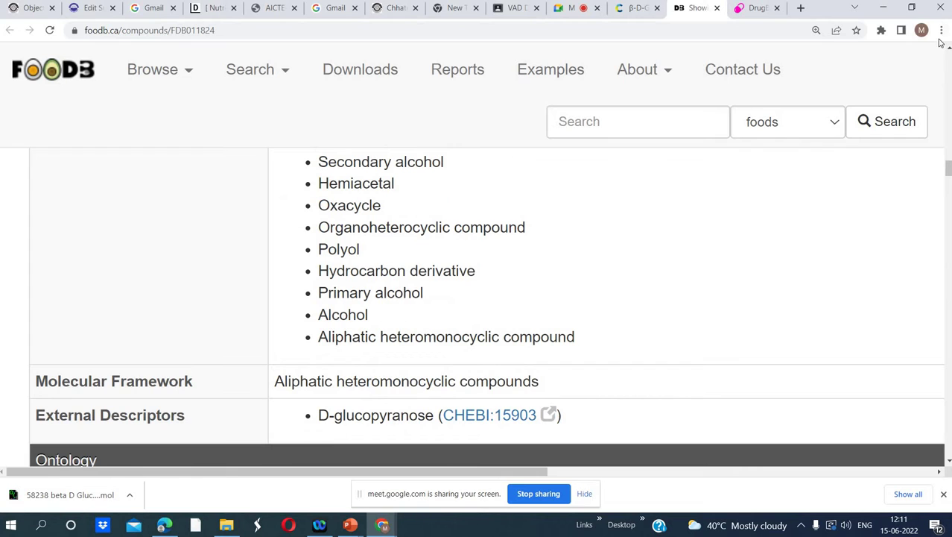
click(941, 31)
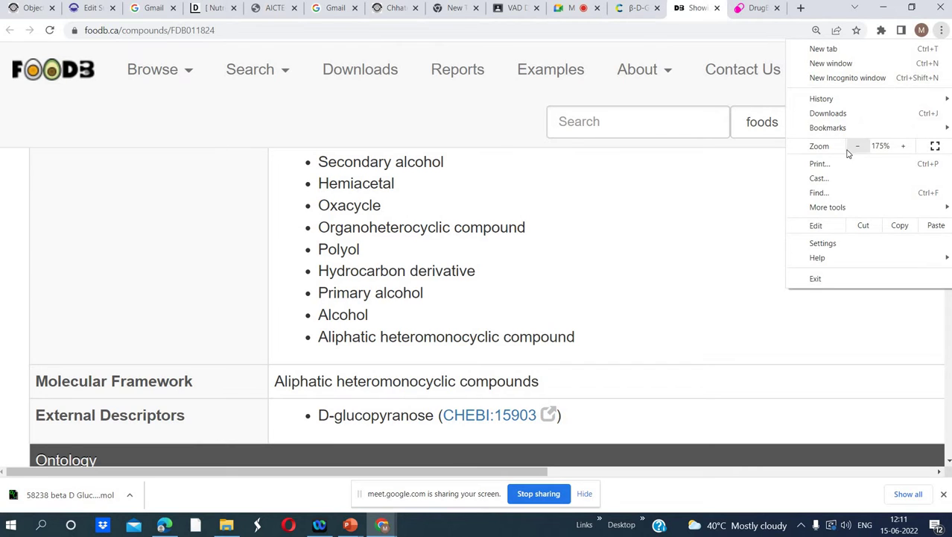
click(827, 169)
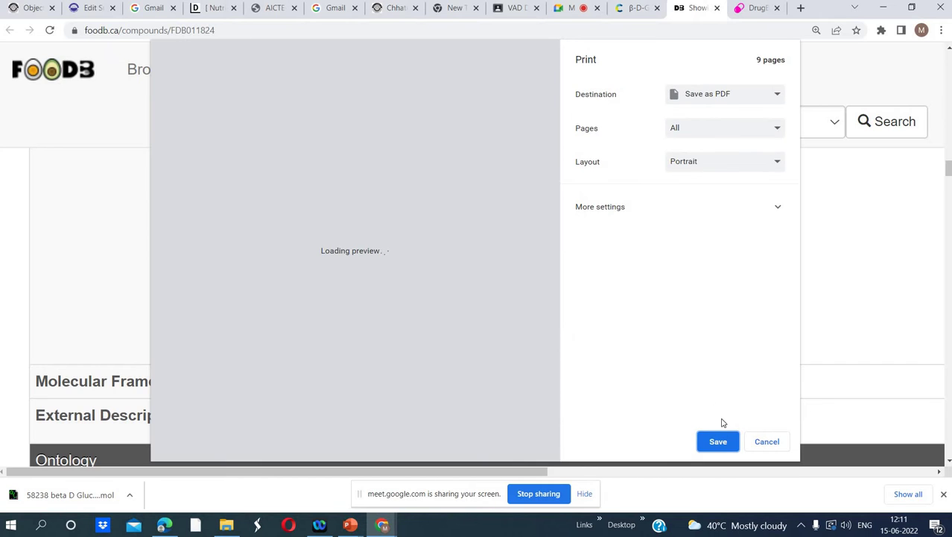
click(717, 444)
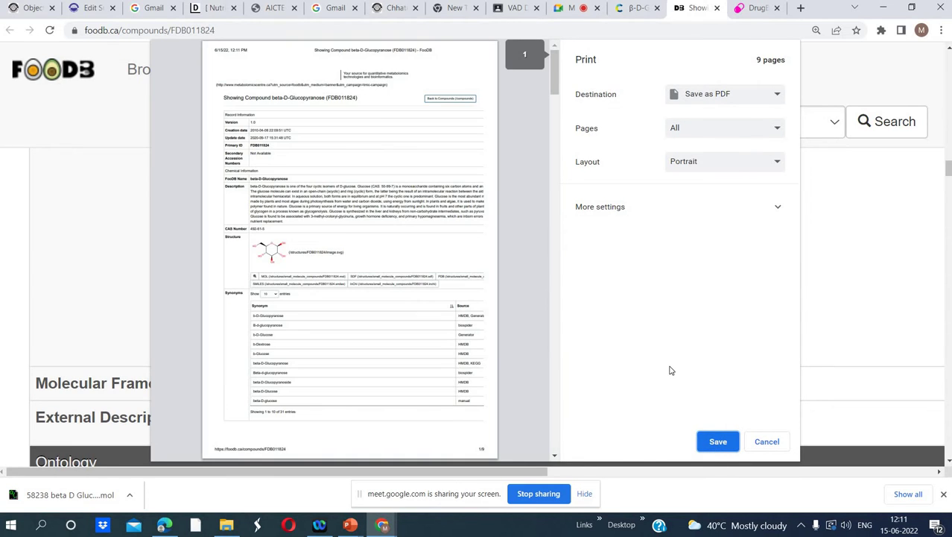
click(717, 442)
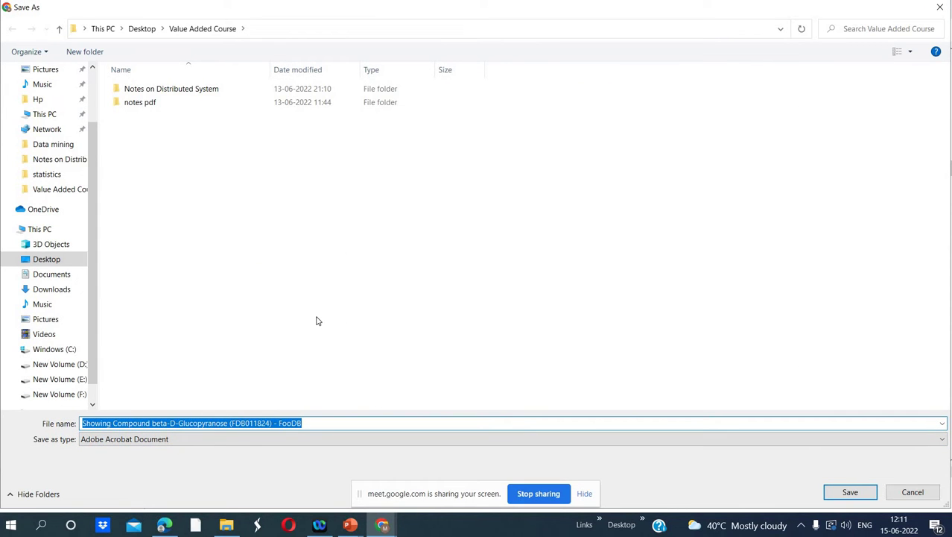
click(323, 422)
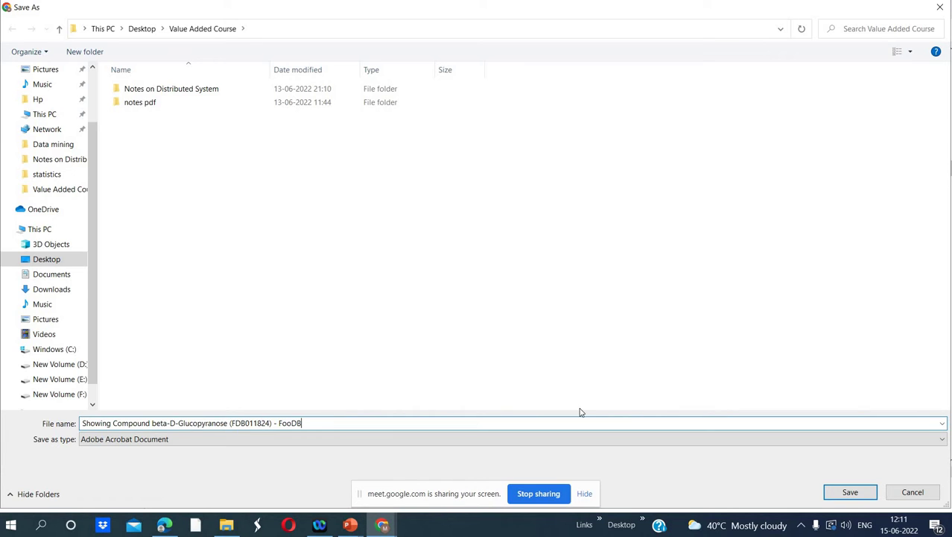
click(828, 494)
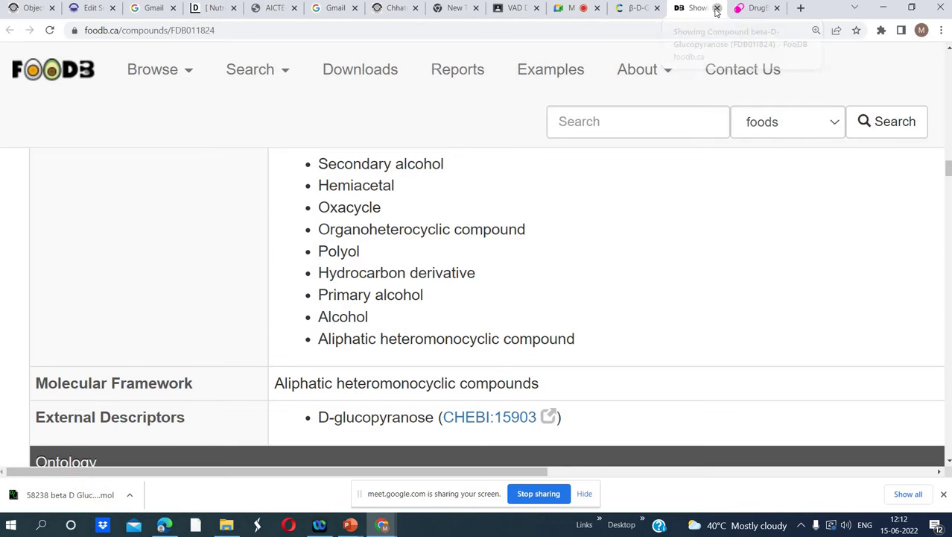
Step: Close the FooDB page and review the experimental physico-chemical properties on the β-D-Glucopyranose ChemSpider record
click(717, 11)
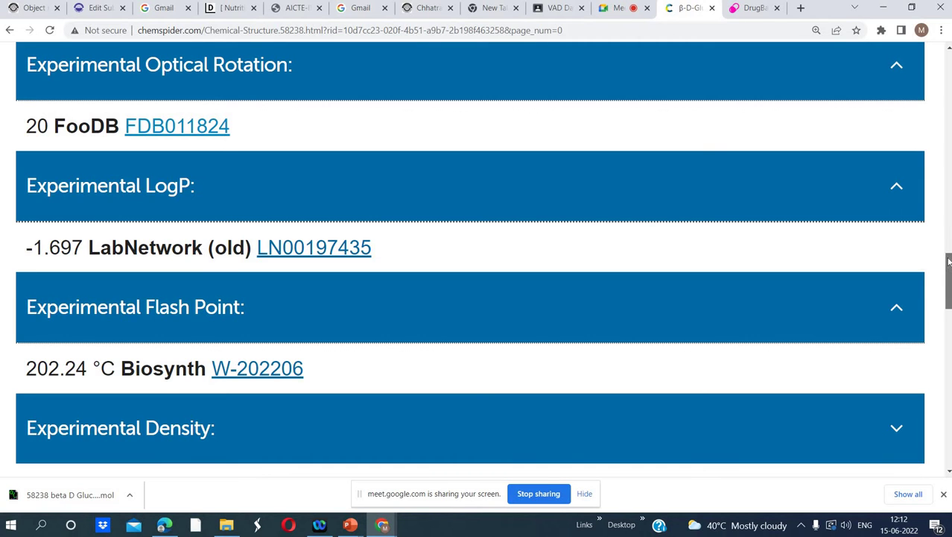
drag(945, 253, 942, 194)
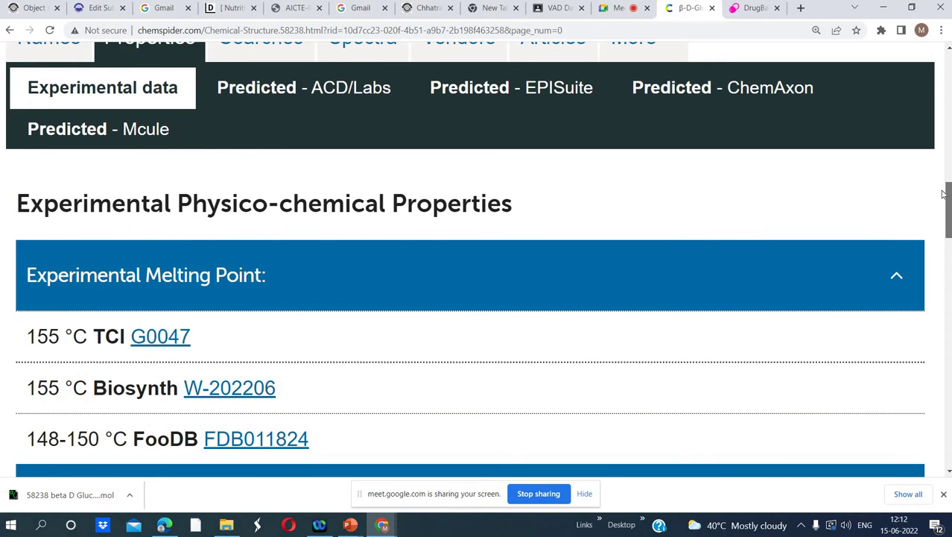
scroll(945, 197, down, 3)
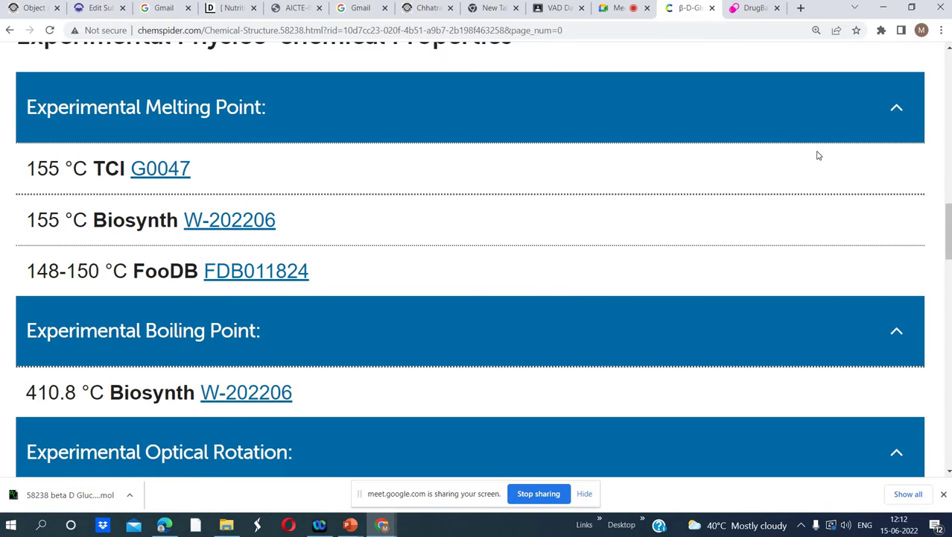
drag(947, 228, 923, 178)
scroll(919, 167, up, 5)
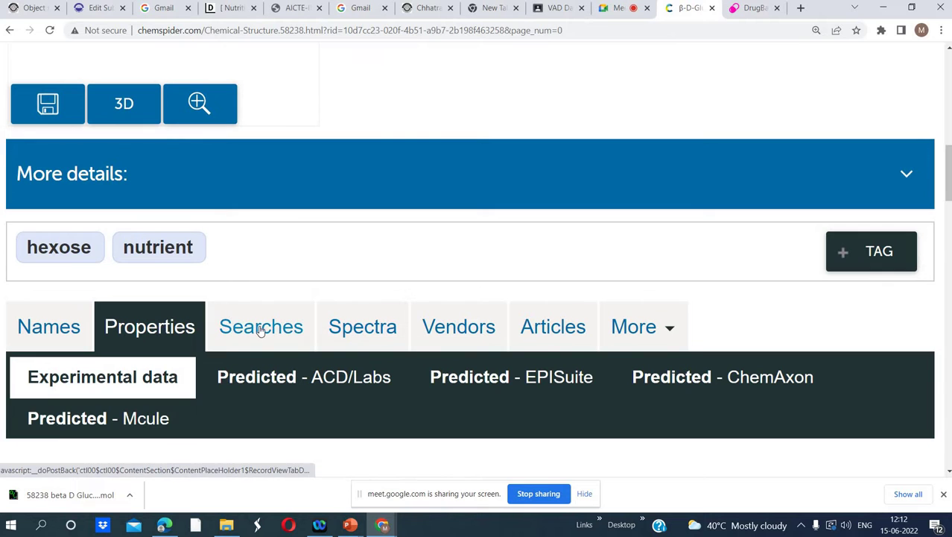
Step: Open the record's Searches section and examine its ChemSpider and Google search options
click(260, 328)
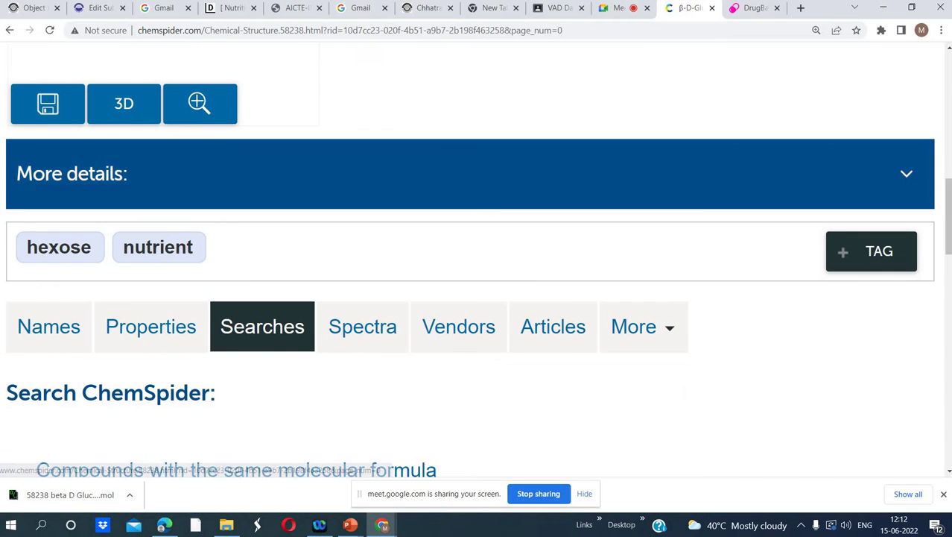
drag(947, 196, 947, 240)
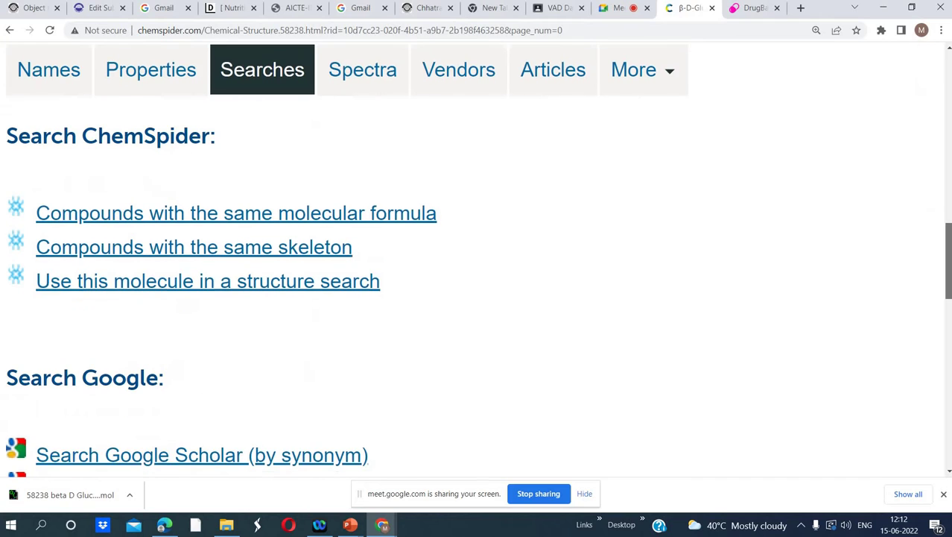
scroll(942, 239, down, 5)
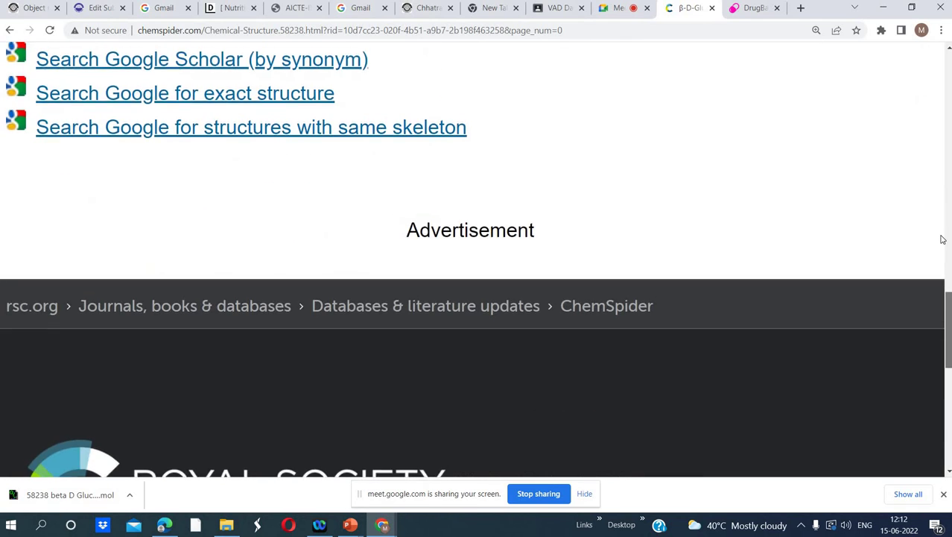
scroll(943, 239, up, 5)
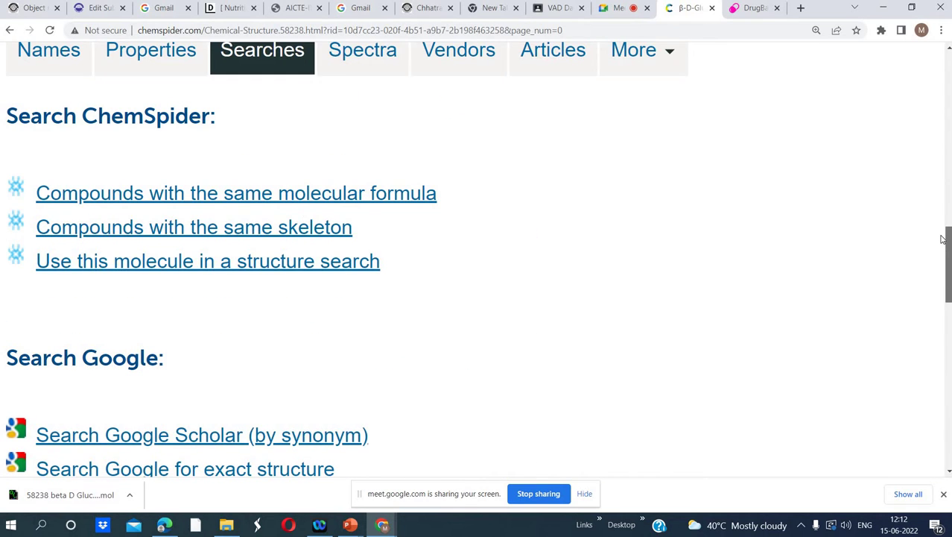
scroll(943, 239, up, 1)
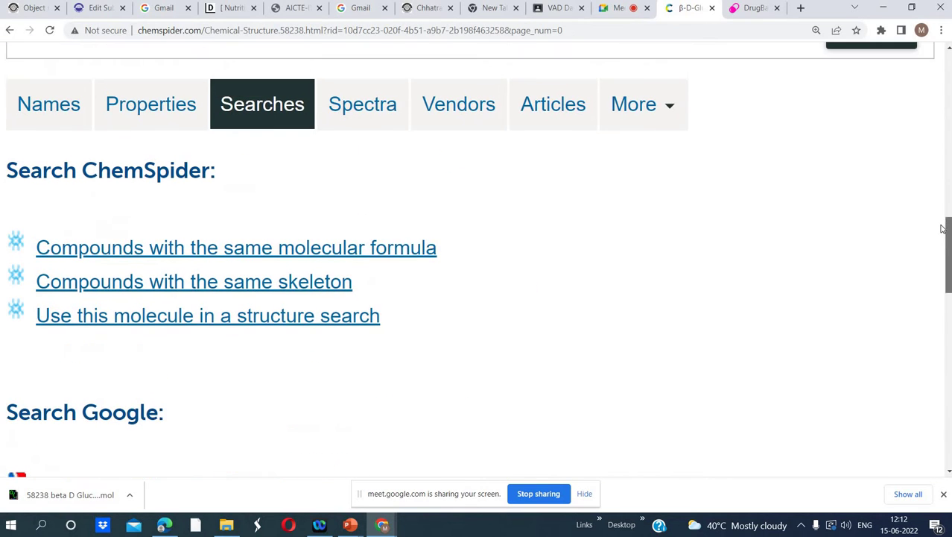
Step: View the record's Spectra and Vendors sections and check which additional sections it offers
click(362, 109)
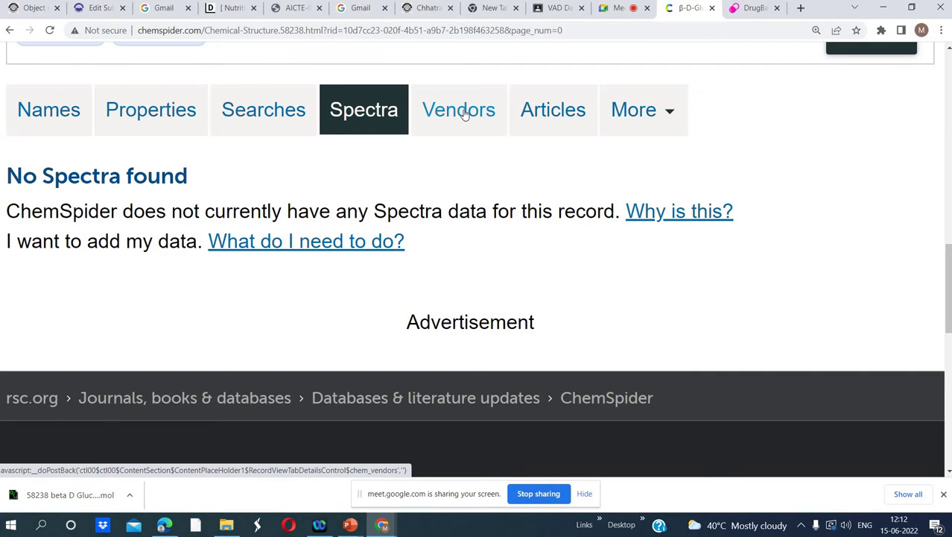
click(464, 112)
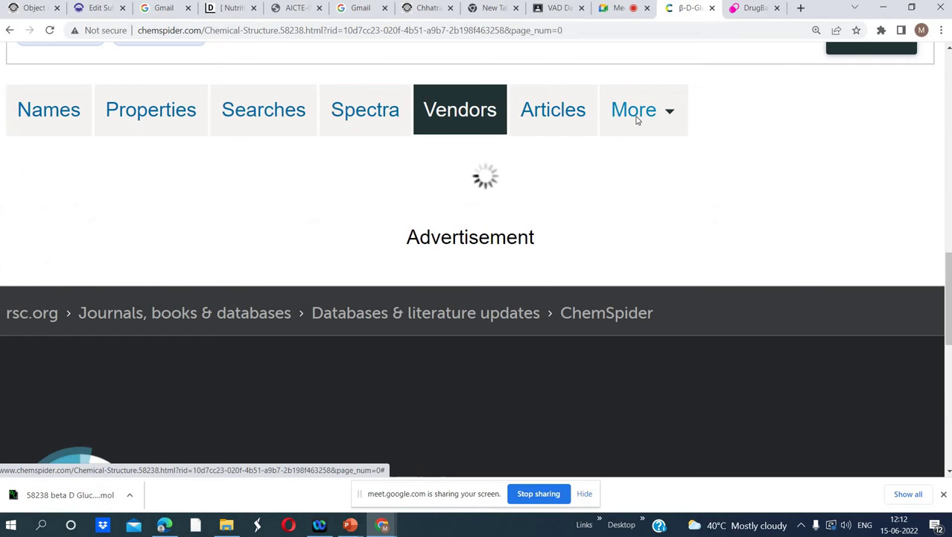
click(637, 118)
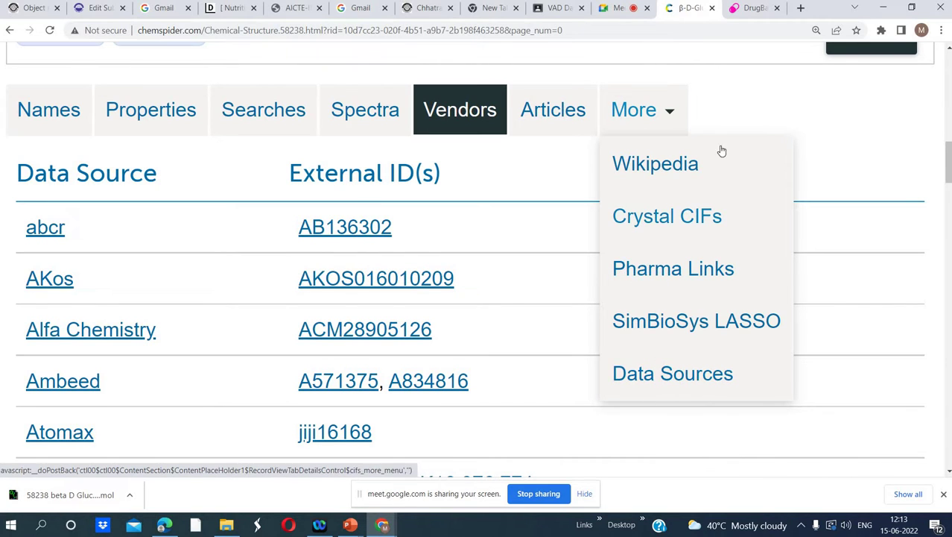
click(921, 85)
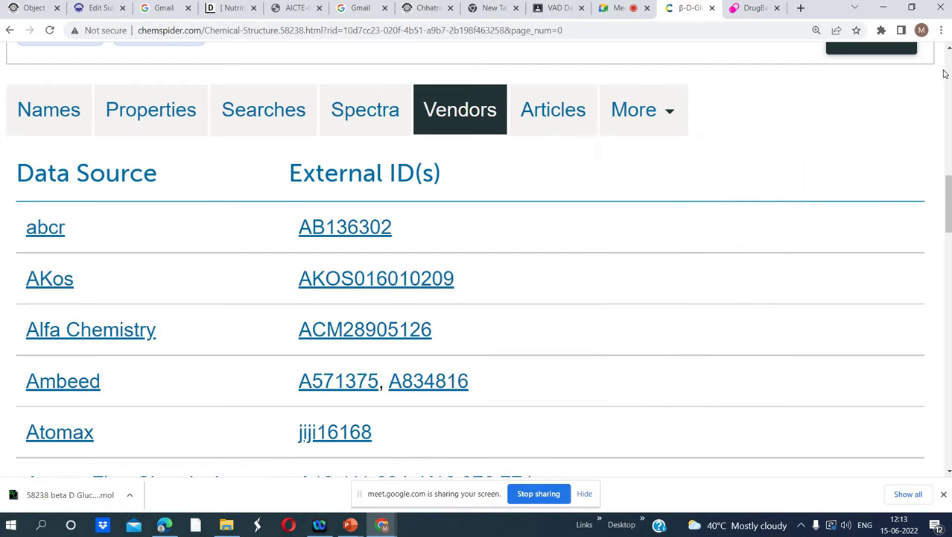
Step: Open ChemSpider's Structure search and examine the Ketcher drawing editor and the search options below it
scroll(949, 71, up, 10)
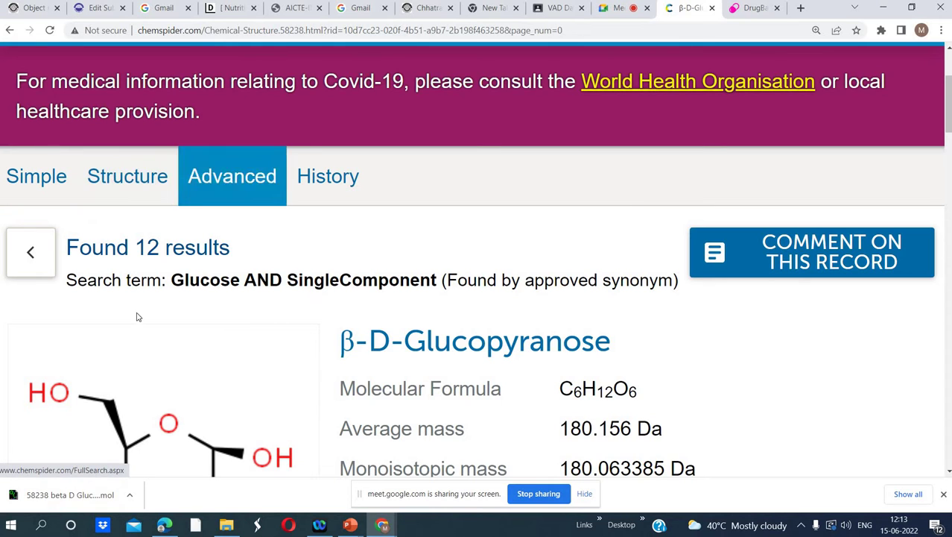
click(135, 174)
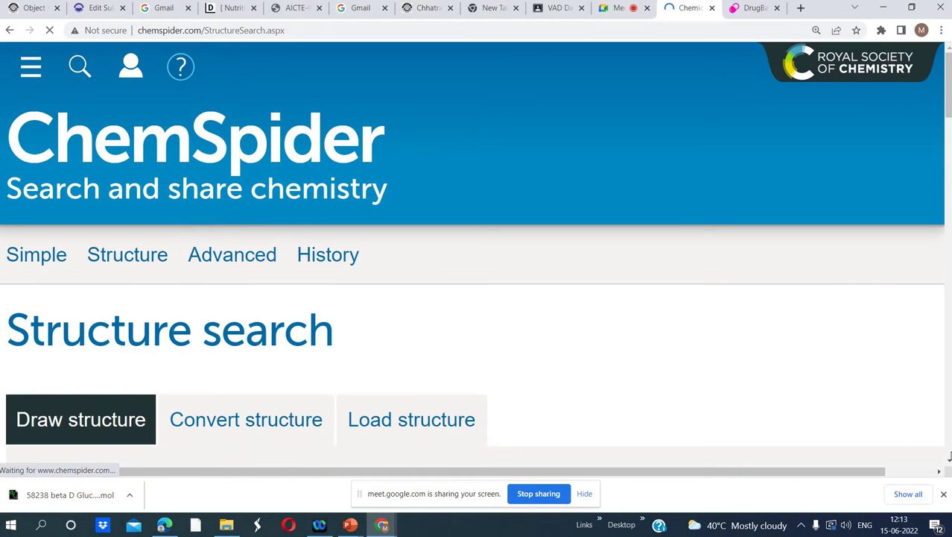
click(949, 433)
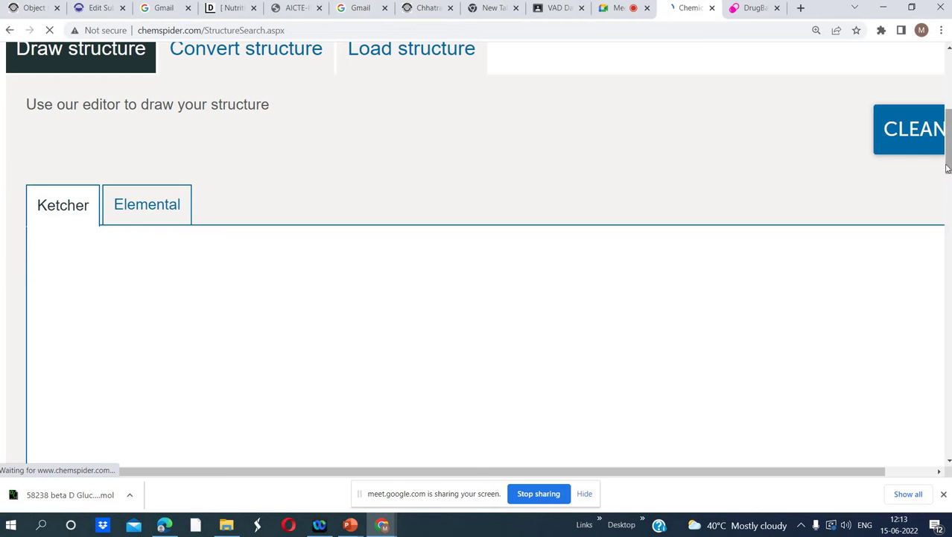
scroll(948, 169, up, 3)
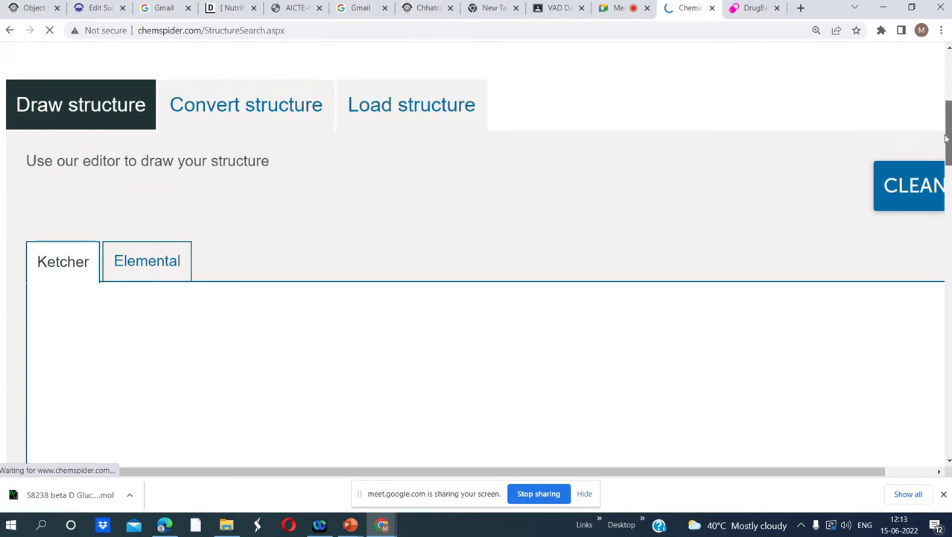
scroll(951, 257, down, 2)
scroll(951, 257, down, 8)
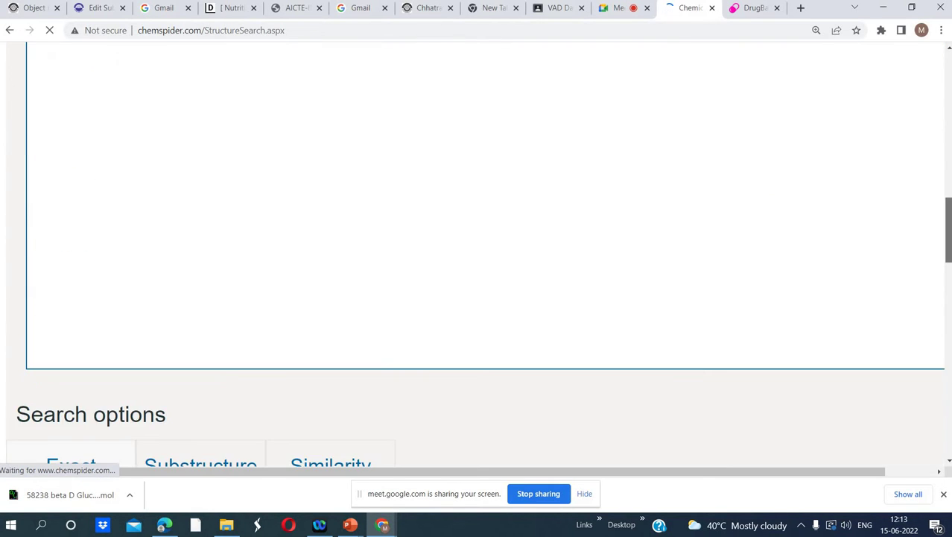
scroll(932, 181, up, 5)
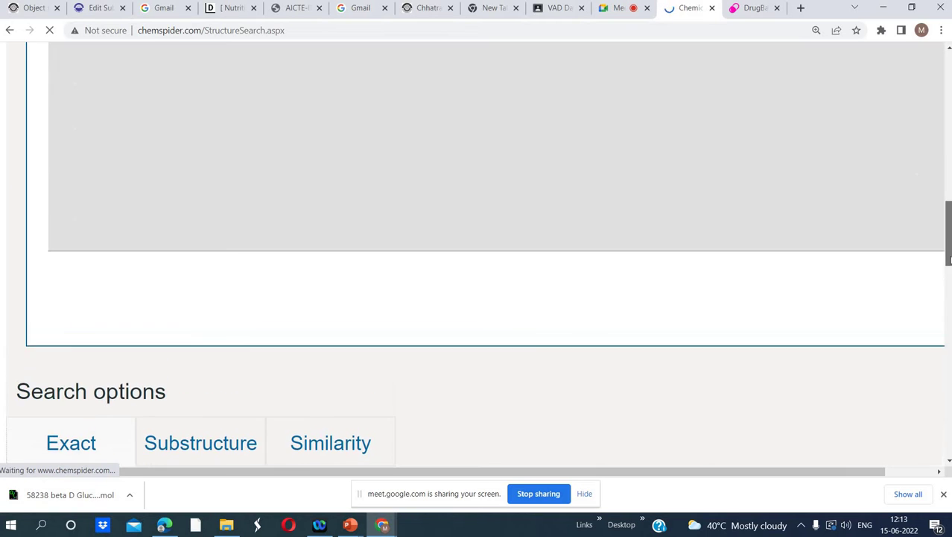
scroll(931, 181, up, 1)
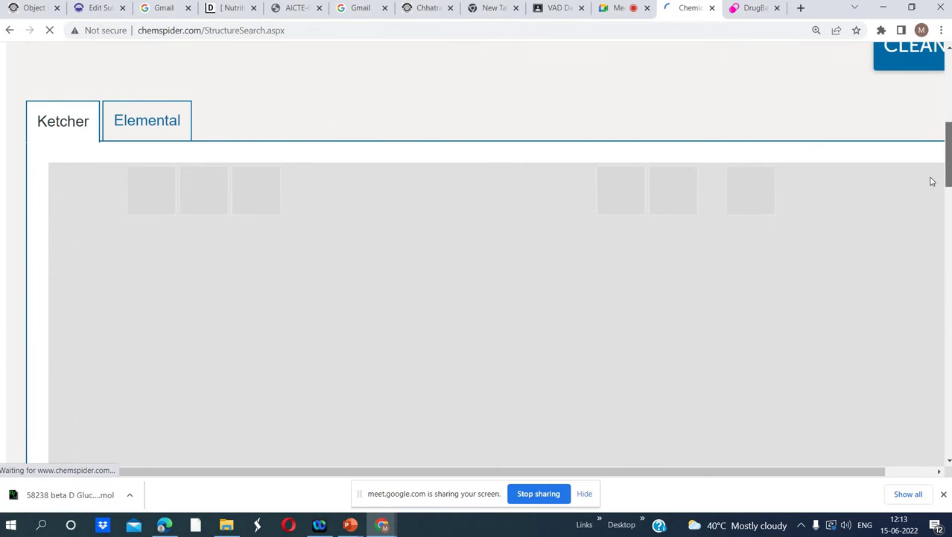
scroll(933, 236, down, 3)
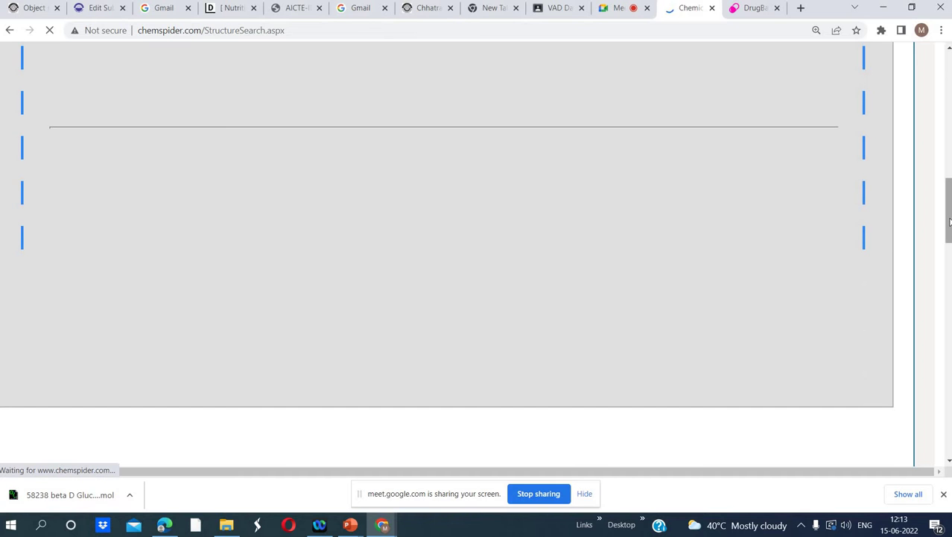
drag(949, 222, 948, 146)
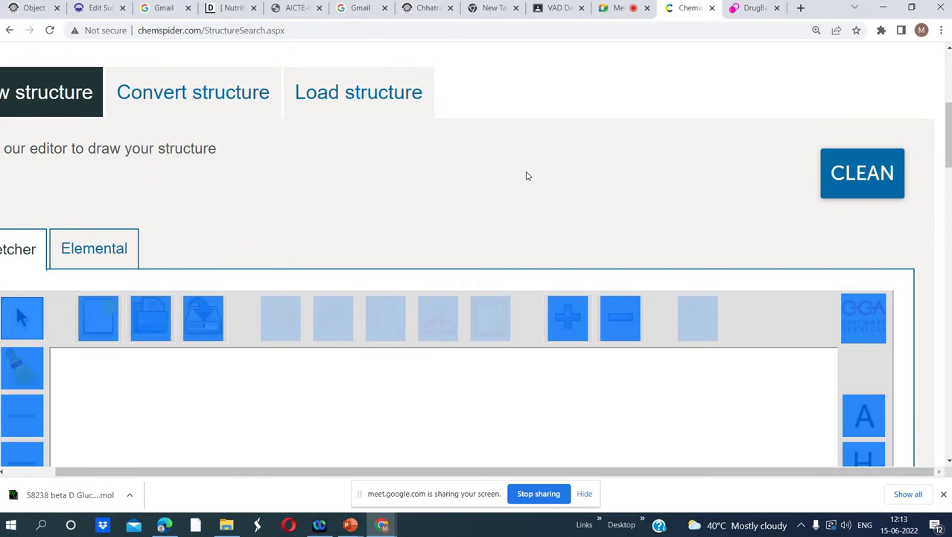
Step: Load the MOL file "58238 beta D Glucopyranose" from the Desktop's Value Added Course folder into the structure search
click(364, 96)
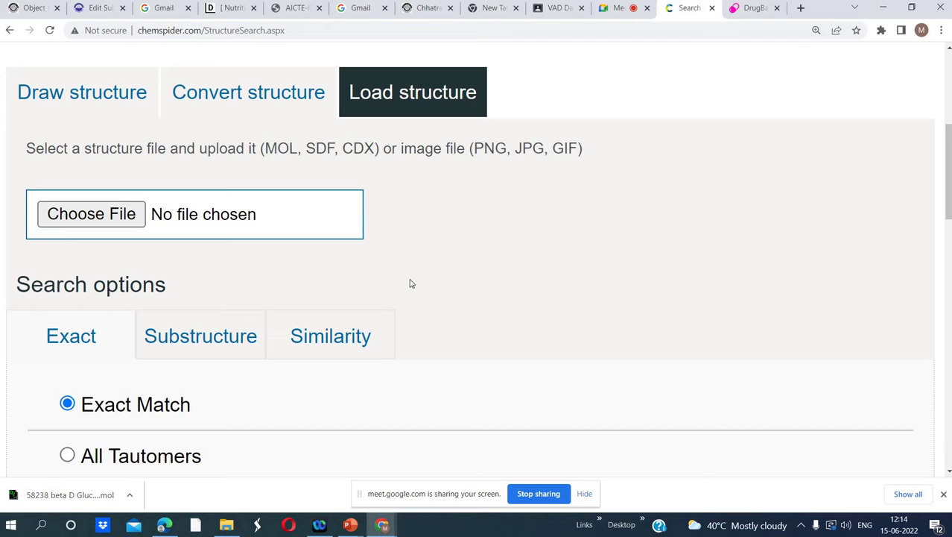
click(131, 214)
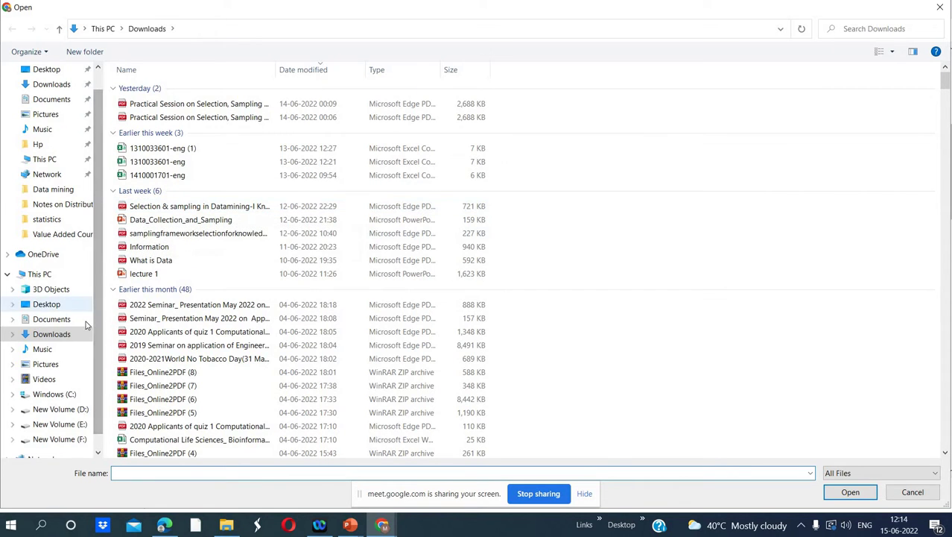
click(66, 70)
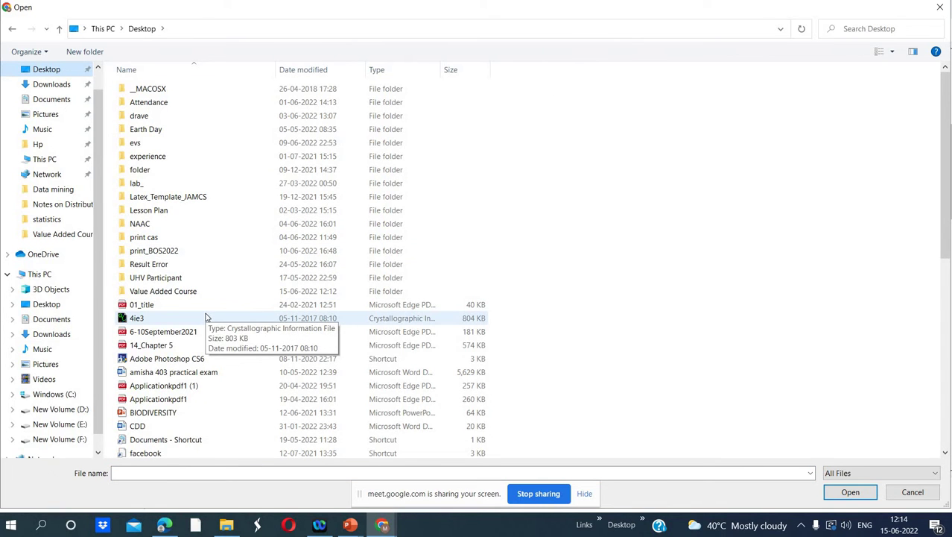
double_click(188, 292)
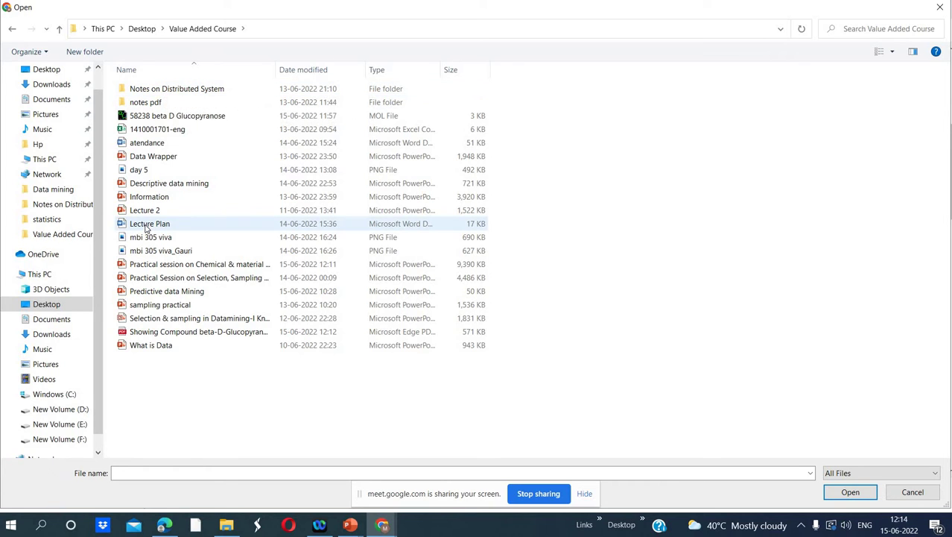
double_click(162, 117)
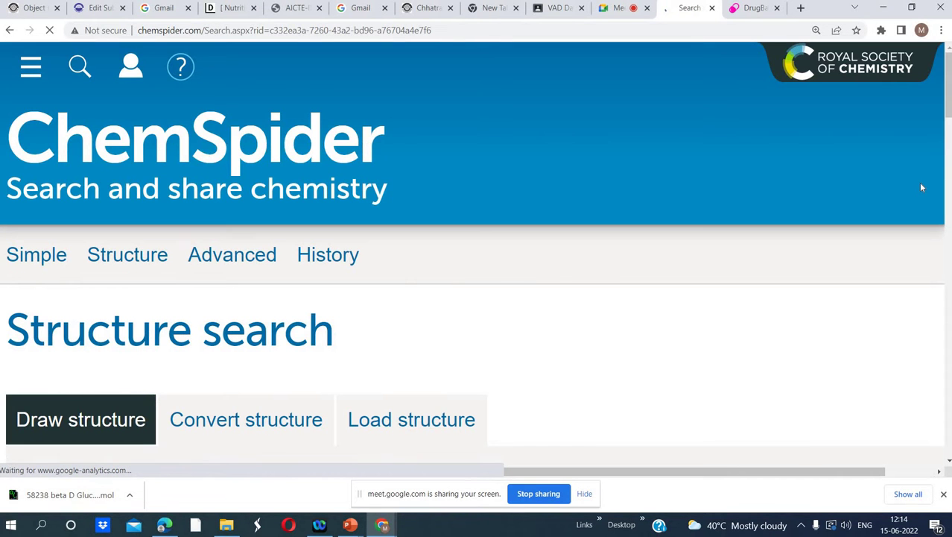
Step: Examine the loaded β-D-glucopyranose structure in the Ketcher editor and the draw, convert and load options above it
scroll(949, 102, down, 9)
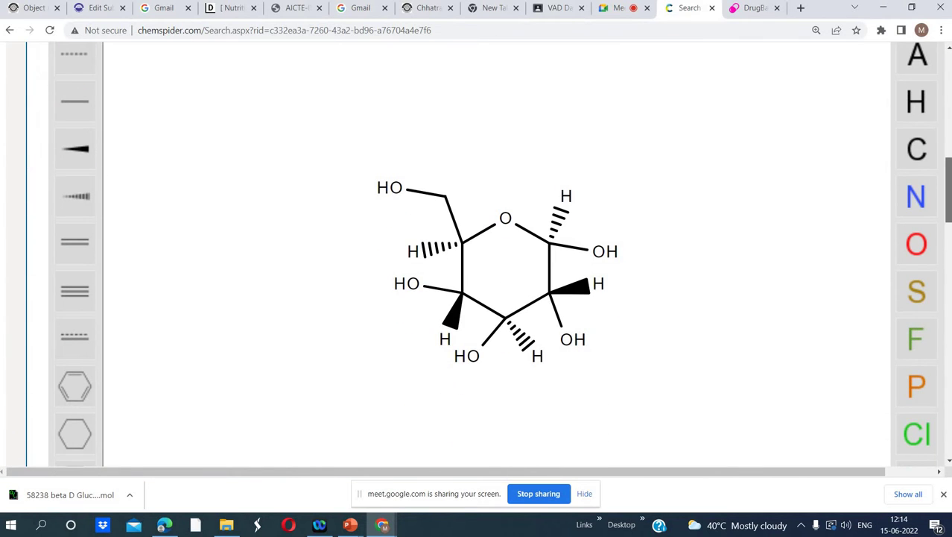
scroll(947, 152, up, 5)
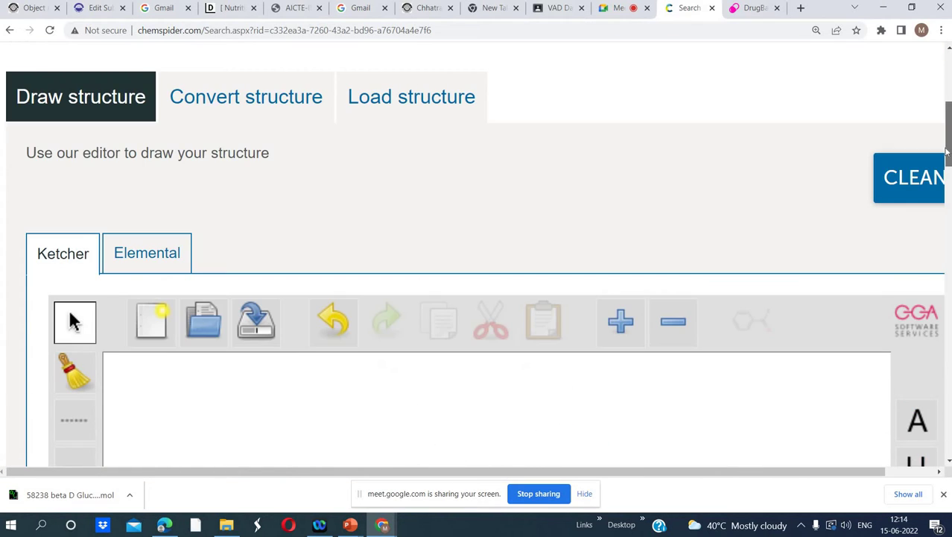
scroll(948, 152, down, 5)
scroll(945, 147, up, 1)
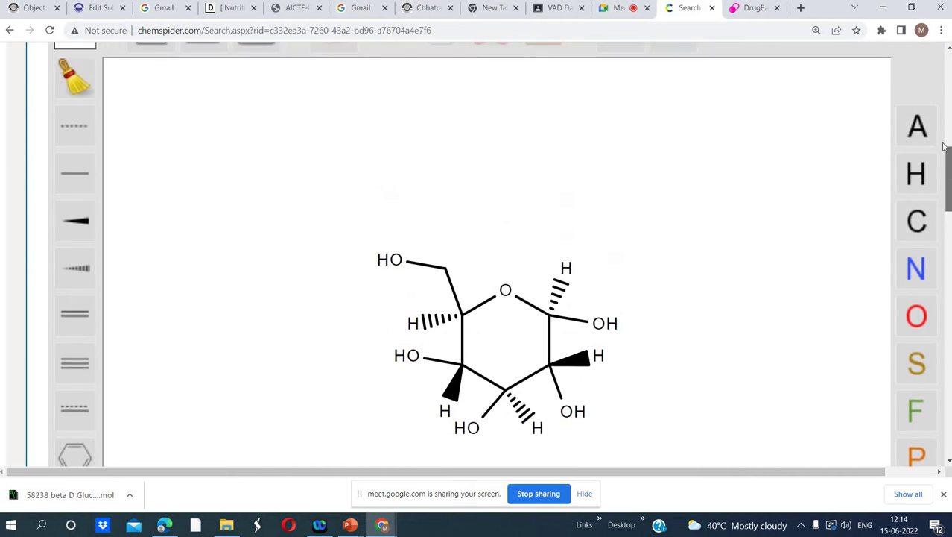
scroll(945, 147, up, 5)
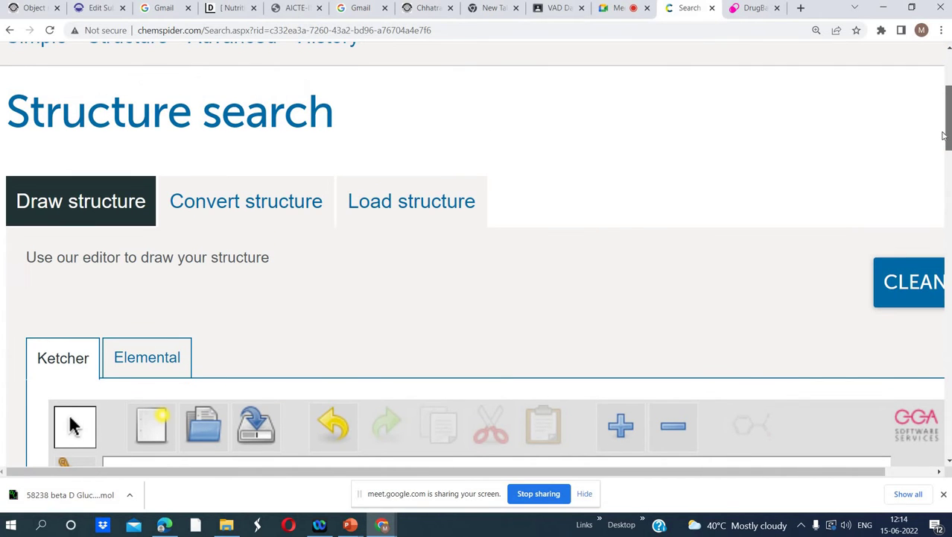
scroll(944, 135, down, 1)
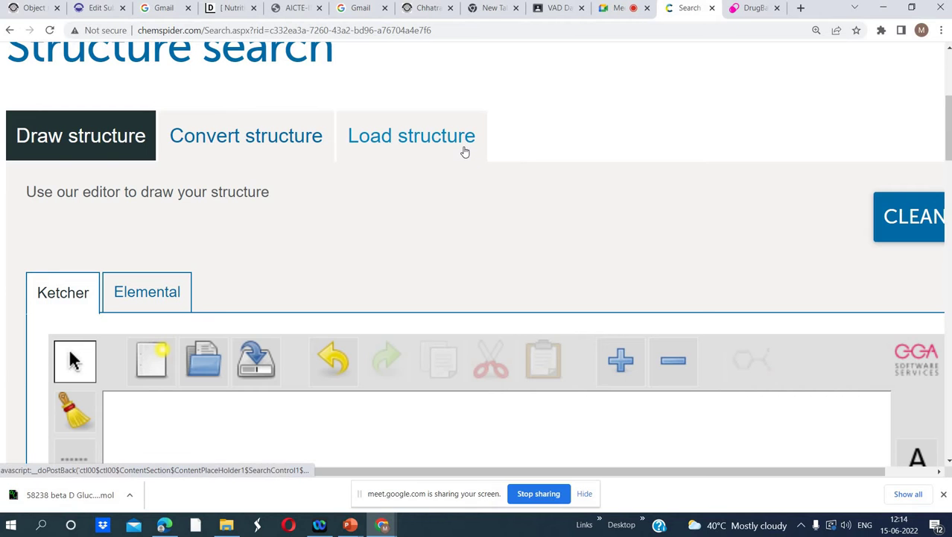
drag(948, 122, 946, 121)
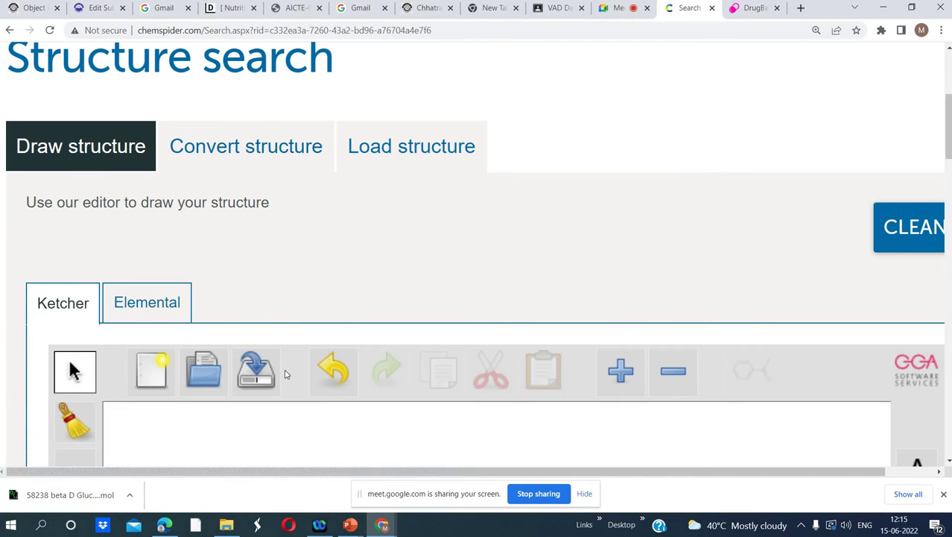
Step: Switch to the PowerPoint practical session deck, add a slide after slide 12 and paste the ChemSpider Structure search screenshot as a picture
mouse_move(347, 520)
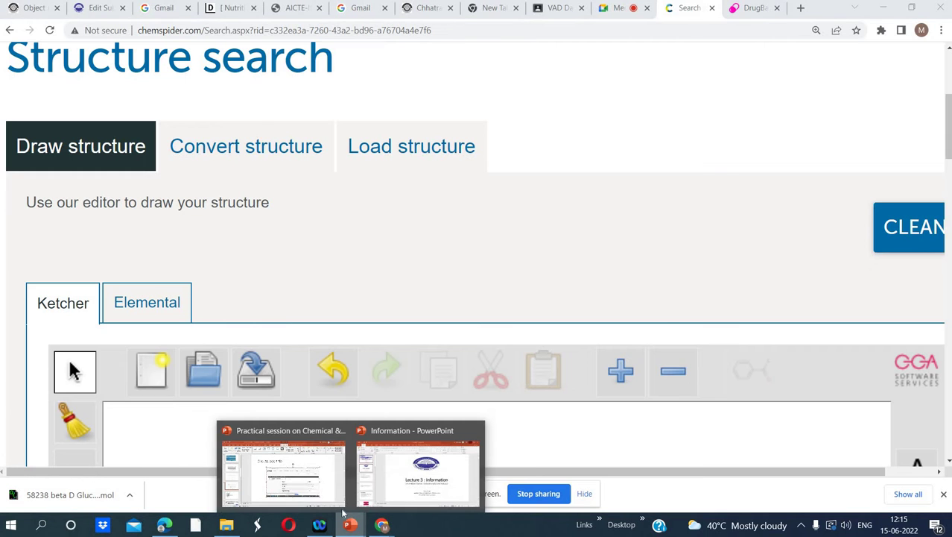
click(314, 489)
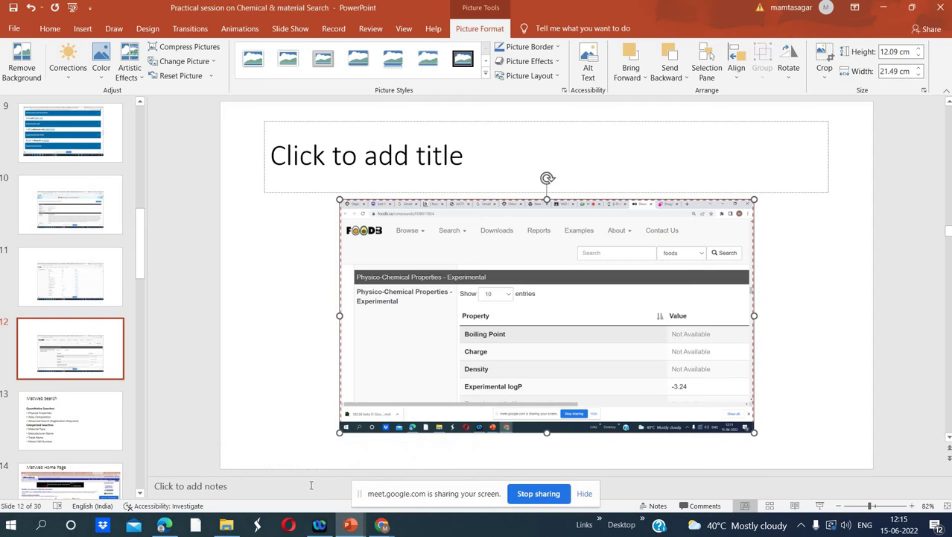
right_click(12, 387)
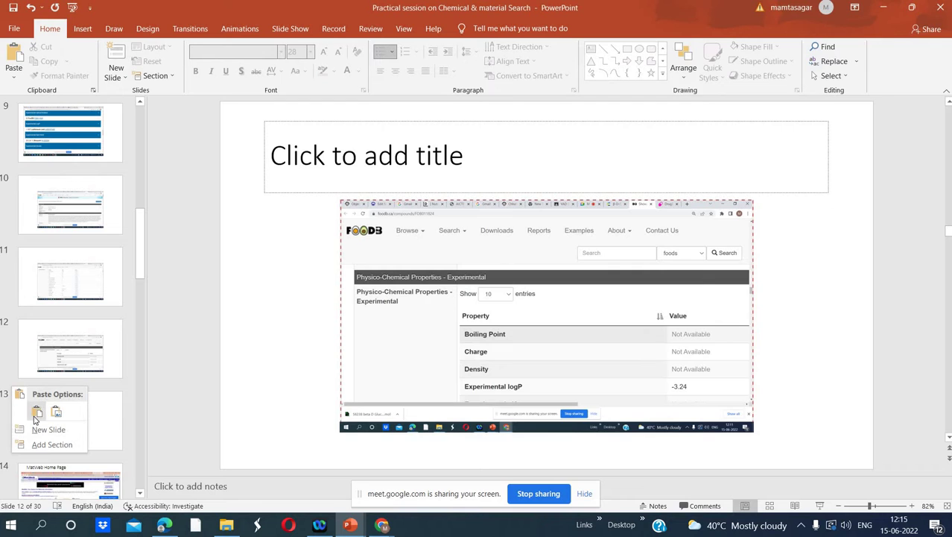
click(22, 429)
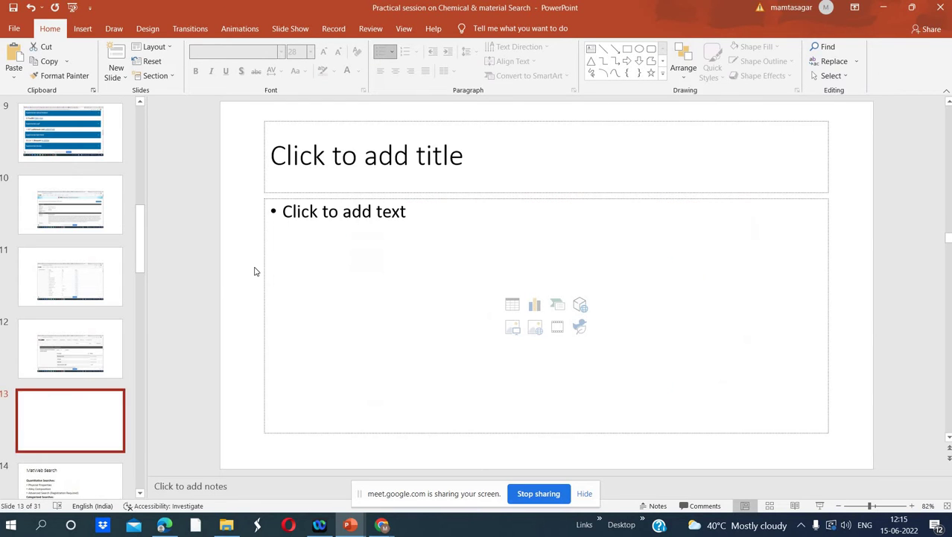
click(292, 231)
right_click(293, 233)
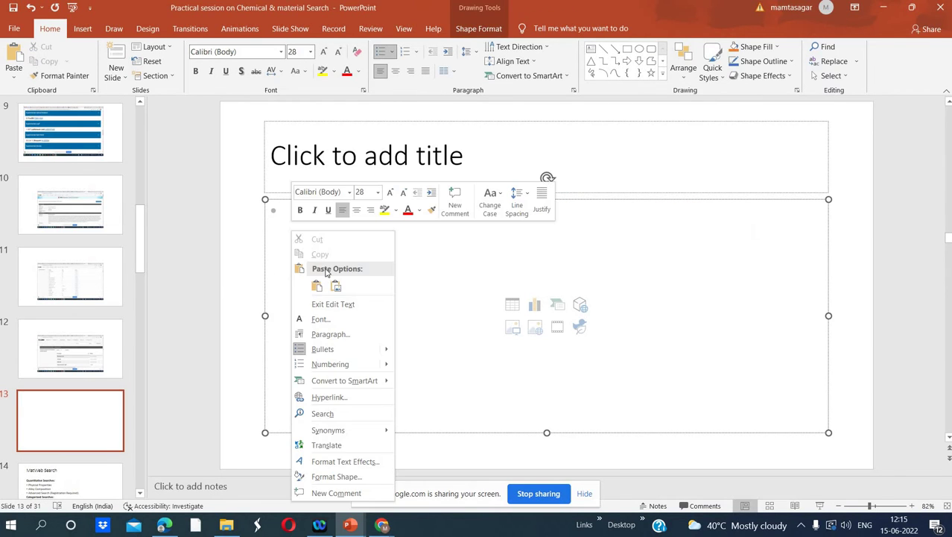
click(337, 285)
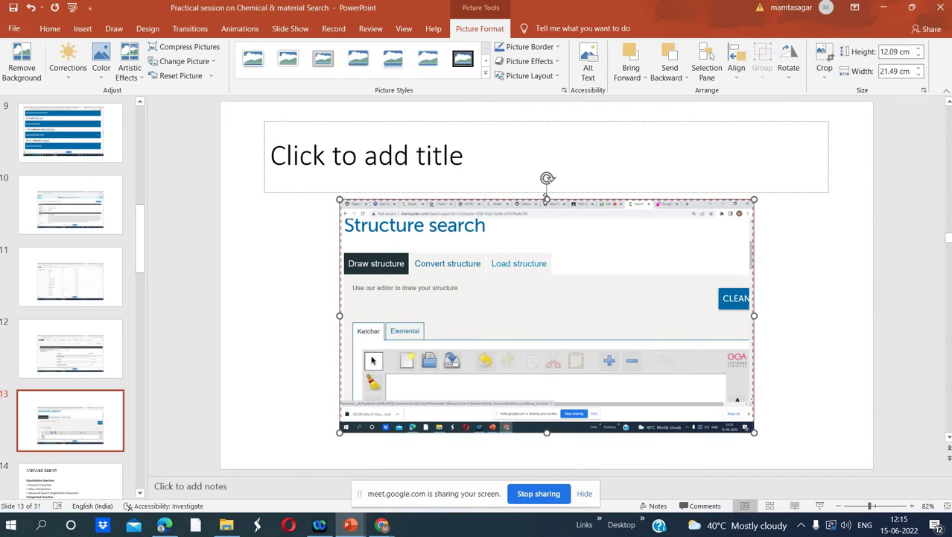
Step: Stretch the pasted screenshot upwards and to both sides to about 15.73 cm high and 32.06 cm wide
drag(547, 199, 536, 129)
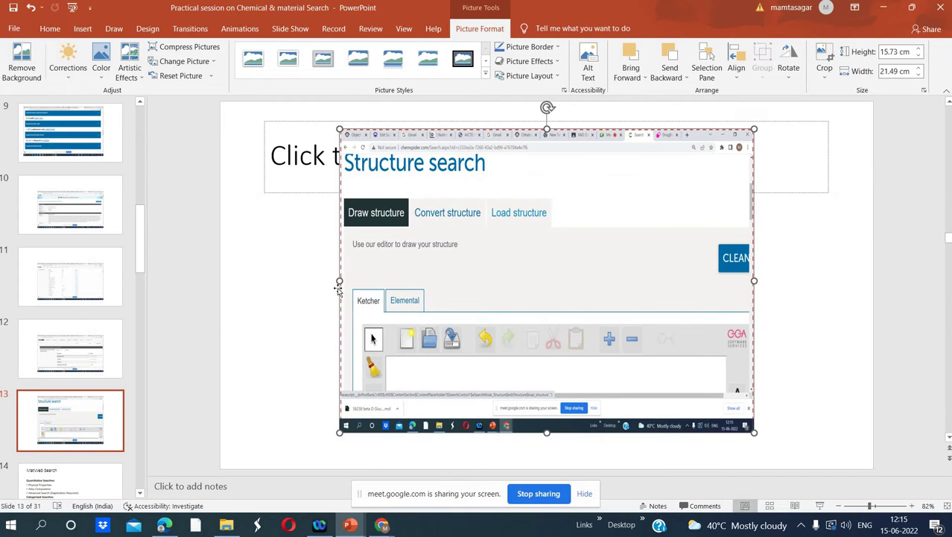
drag(339, 281, 230, 272)
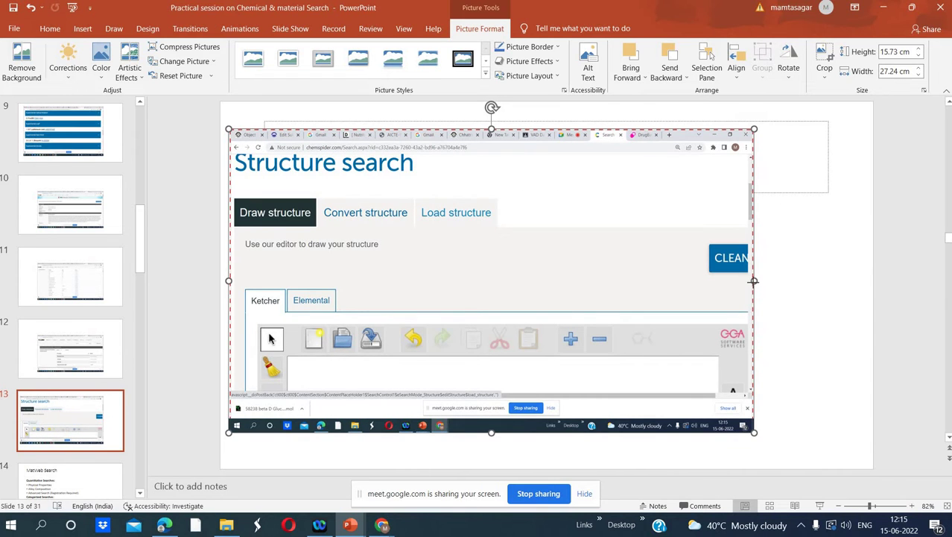
drag(754, 281, 847, 281)
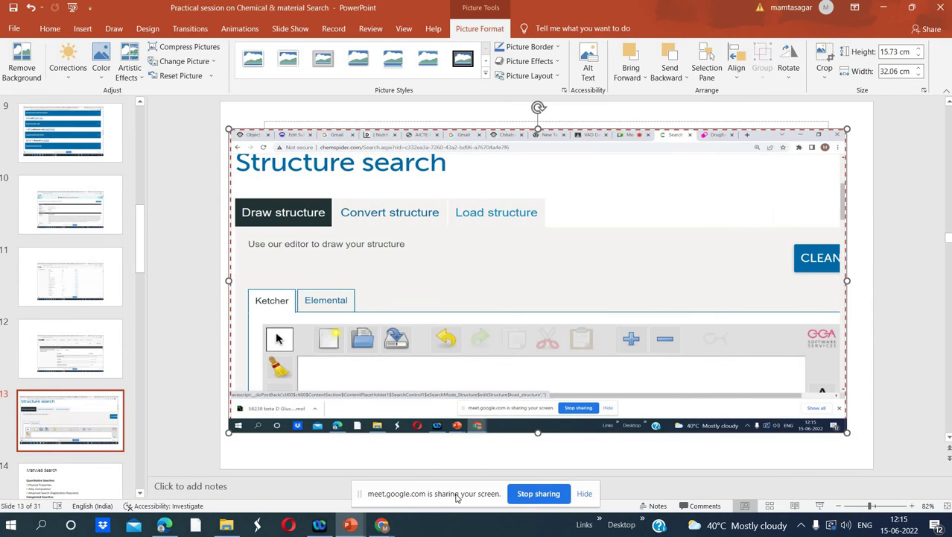
Step: Switch back to ChemSpider in Chrome and review the molecule in the Ketcher canvas together with its drawing tools
mouse_move(380, 525)
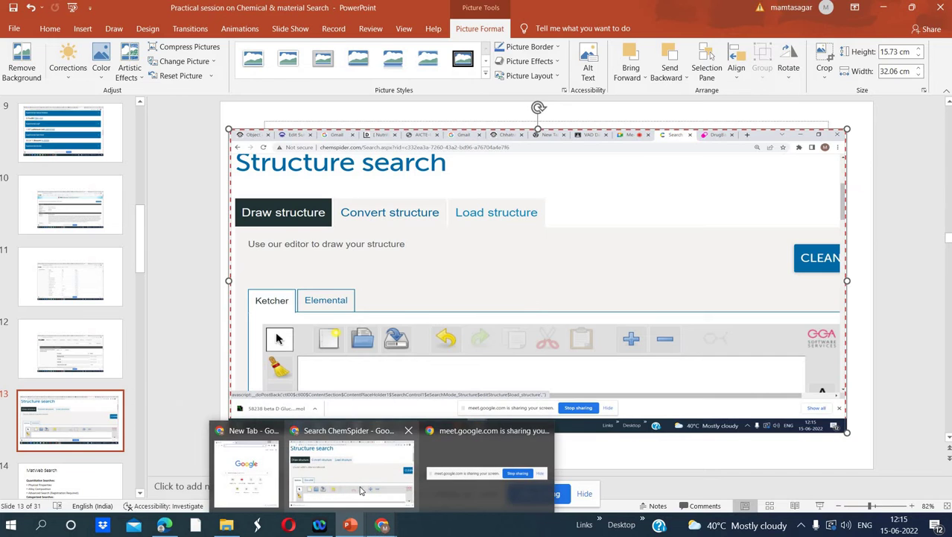
click(334, 434)
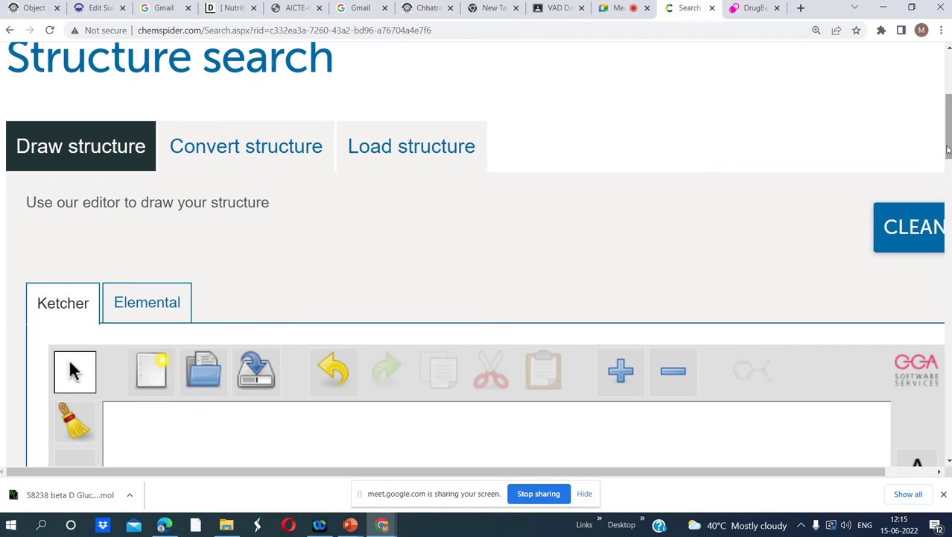
scroll(942, 147, down, 3)
scroll(936, 156, down, 3)
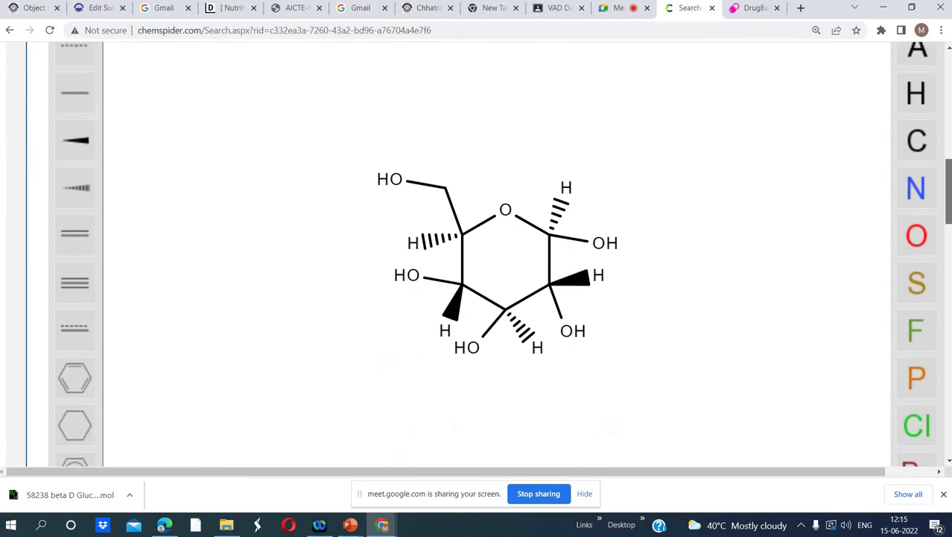
scroll(936, 156, up, 4)
scroll(936, 157, up, 2)
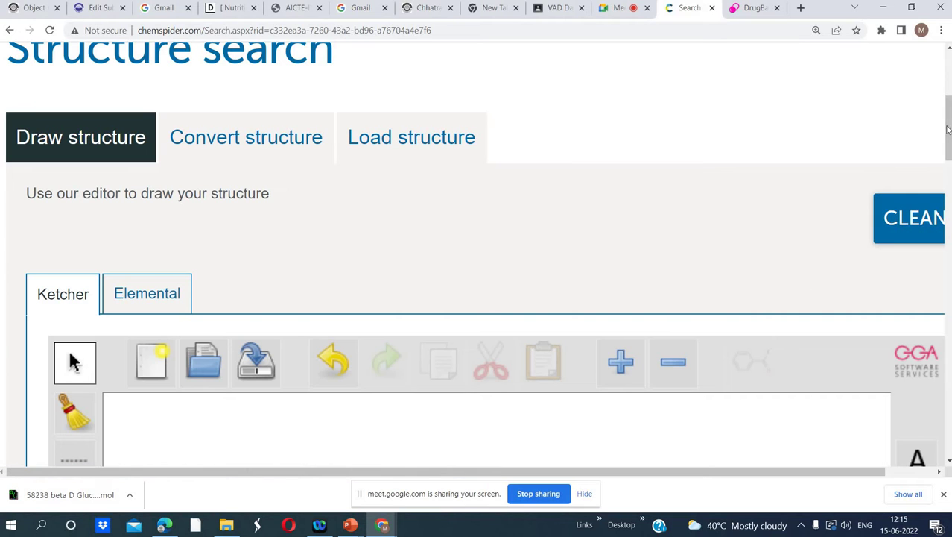
drag(947, 130, 947, 174)
scroll(947, 178, down, 1)
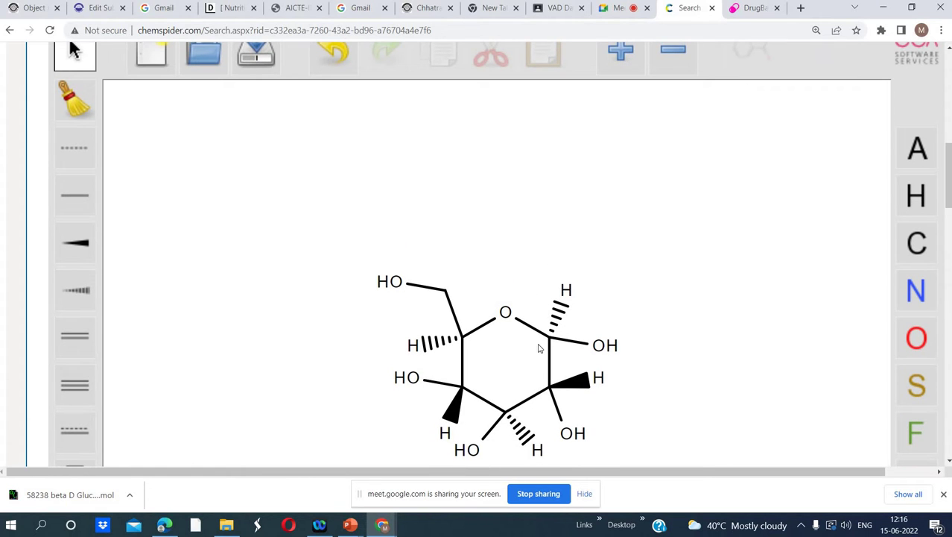
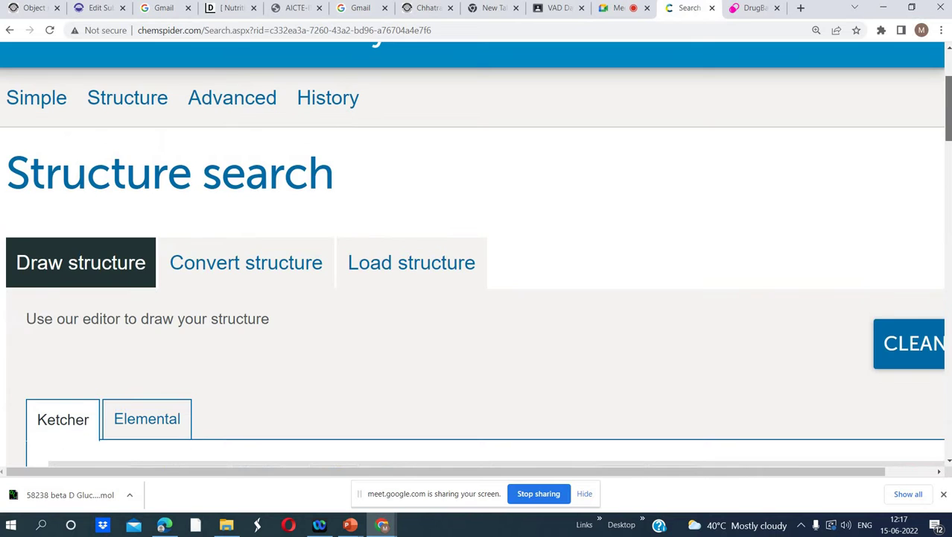
scroll(477, 254, down, 7)
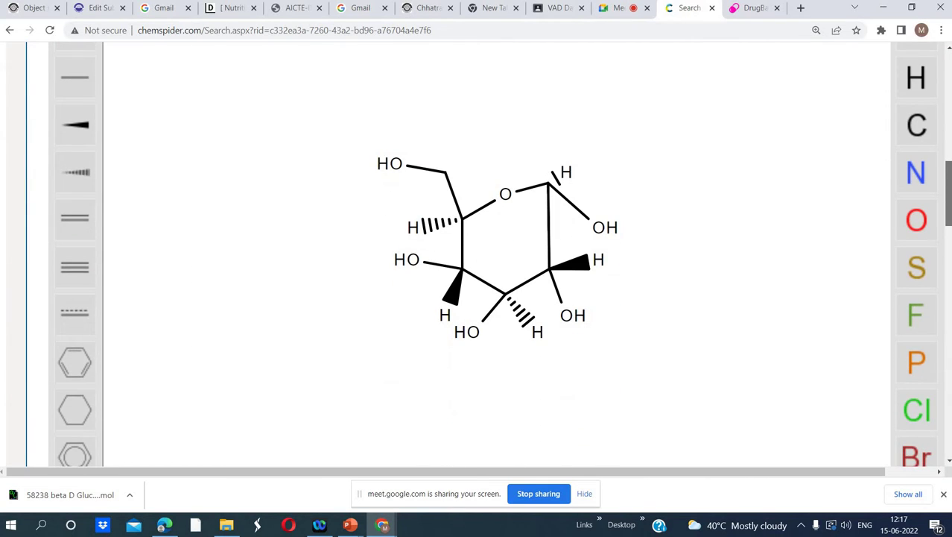
scroll(477, 253, up, 2)
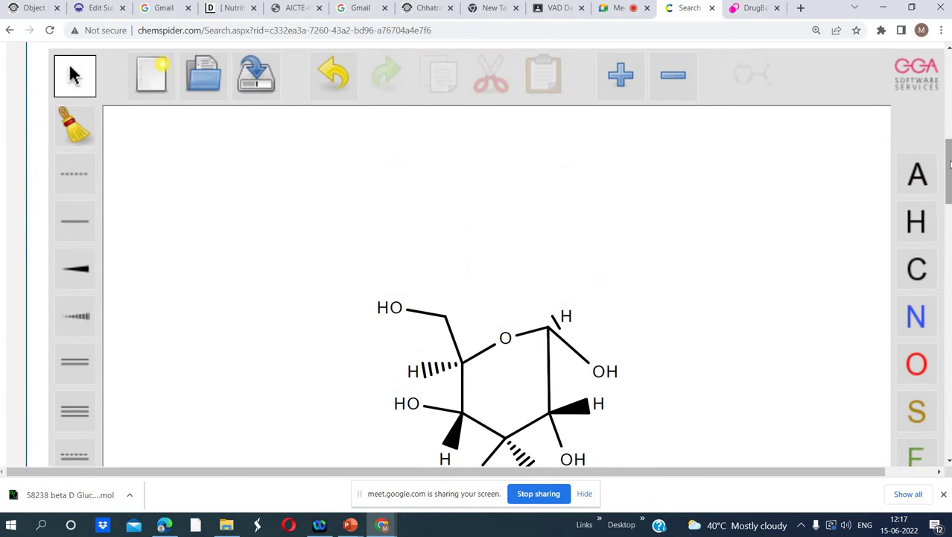
scroll(947, 164, up, 2)
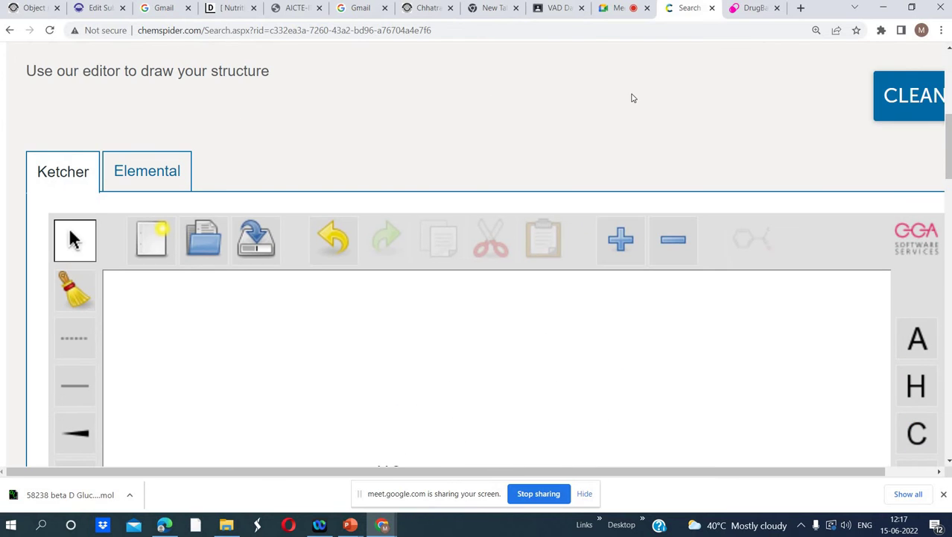
Step: Open the Convert structure search and examine its accepted text identifiers, exact-match search options and search hits limit
click(949, 62)
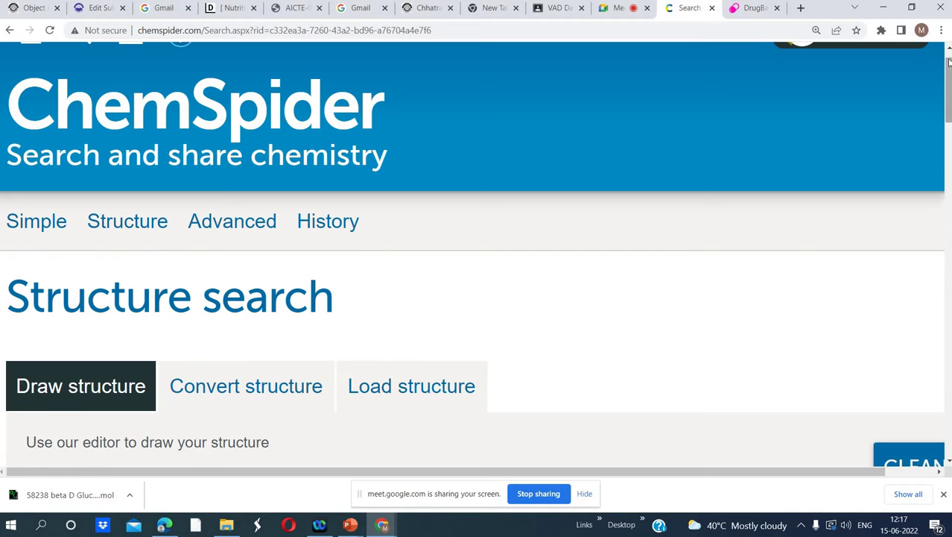
click(269, 389)
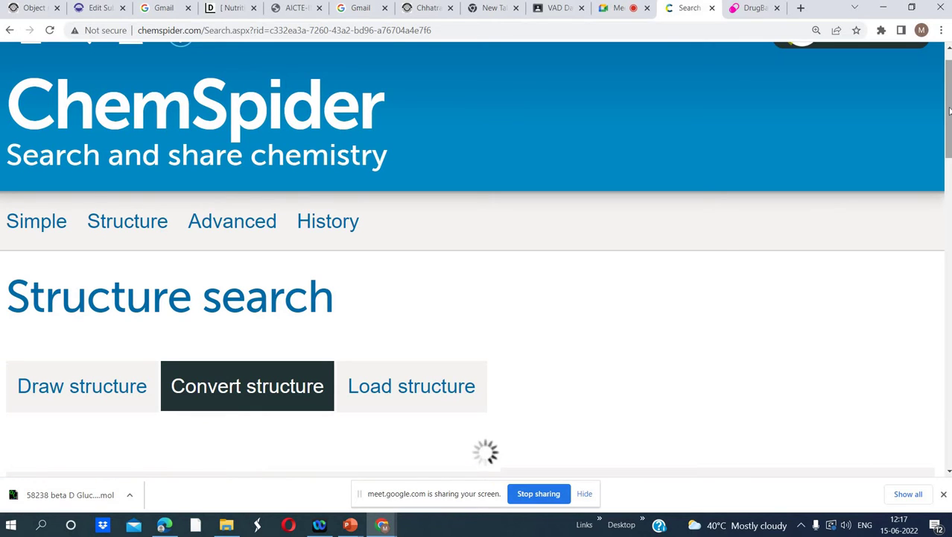
drag(949, 109, 949, 202)
scroll(492, 47, down, 3)
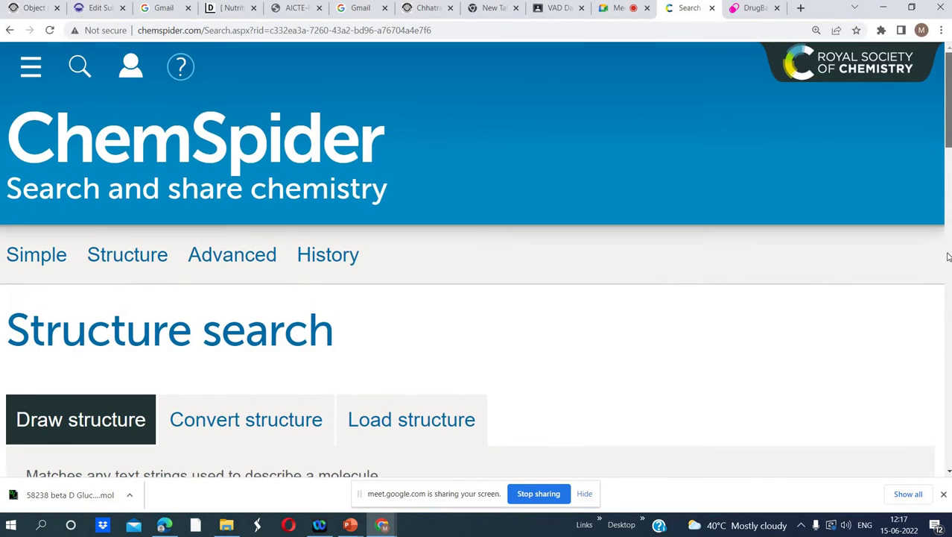
scroll(949, 320, down, 5)
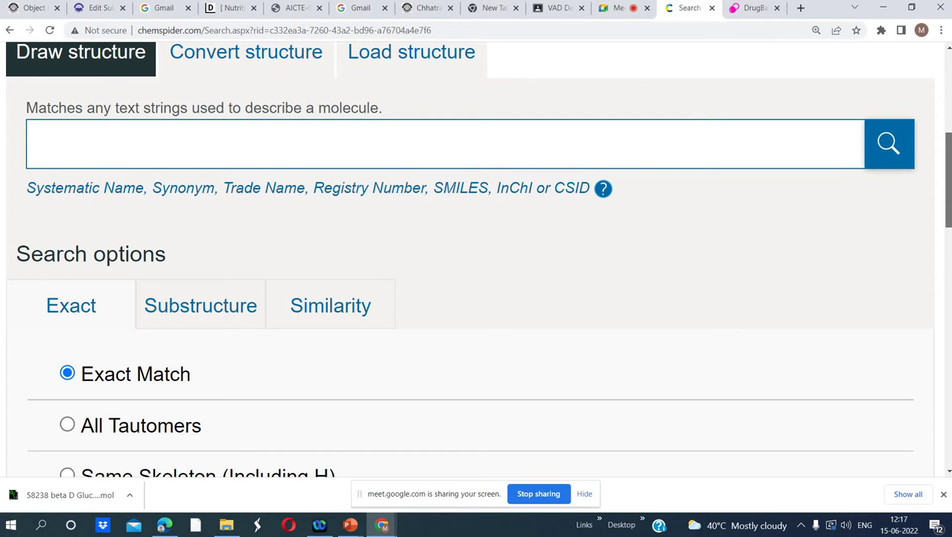
scroll(949, 376, down, 5)
scroll(949, 376, up, 2)
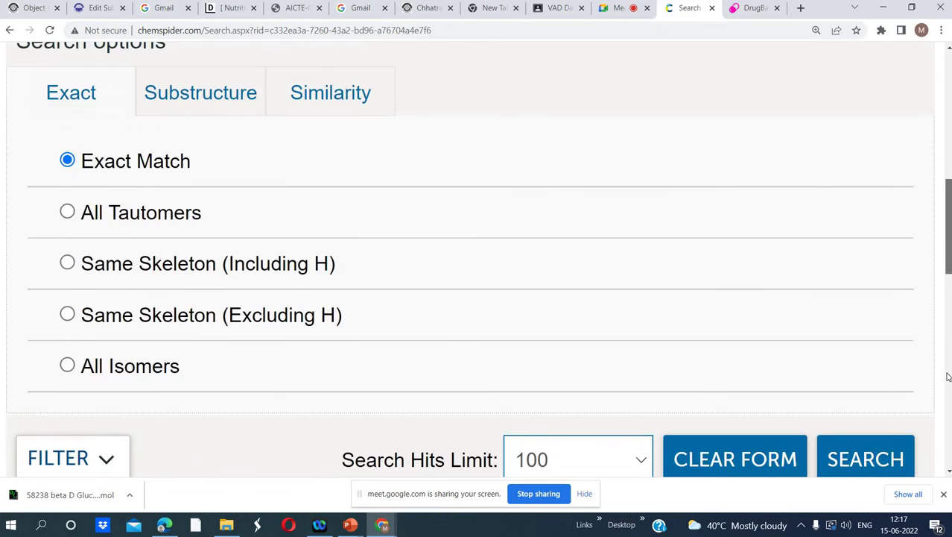
scroll(948, 376, up, 5)
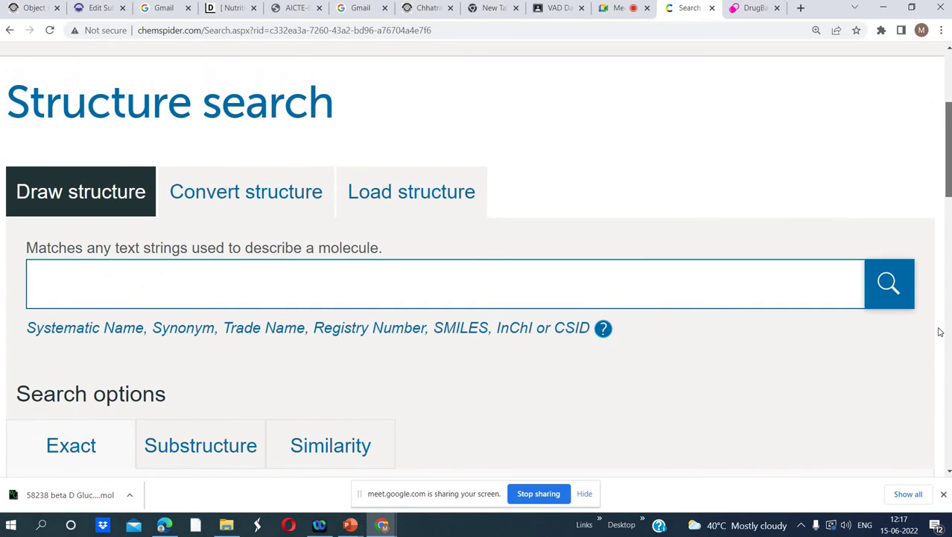
scroll(940, 330, up, 1)
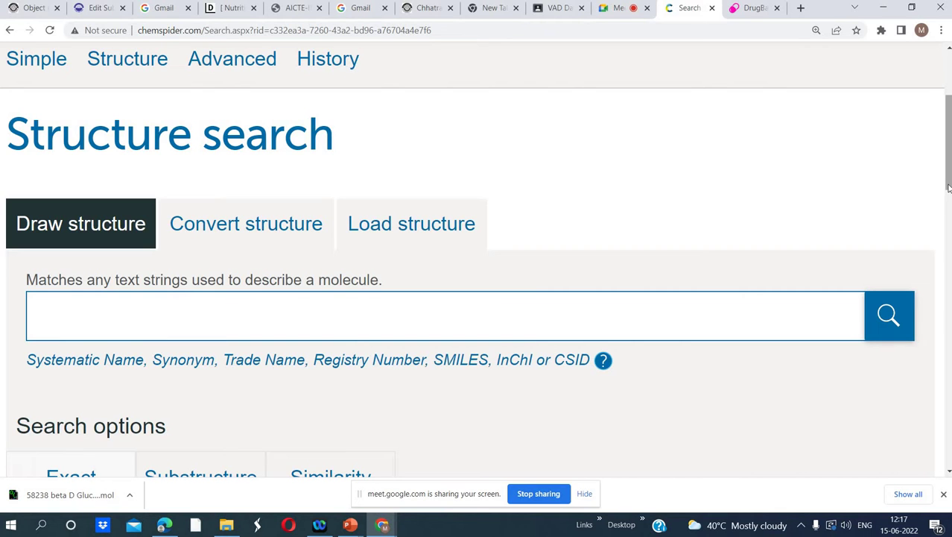
scroll(948, 185, down, 2)
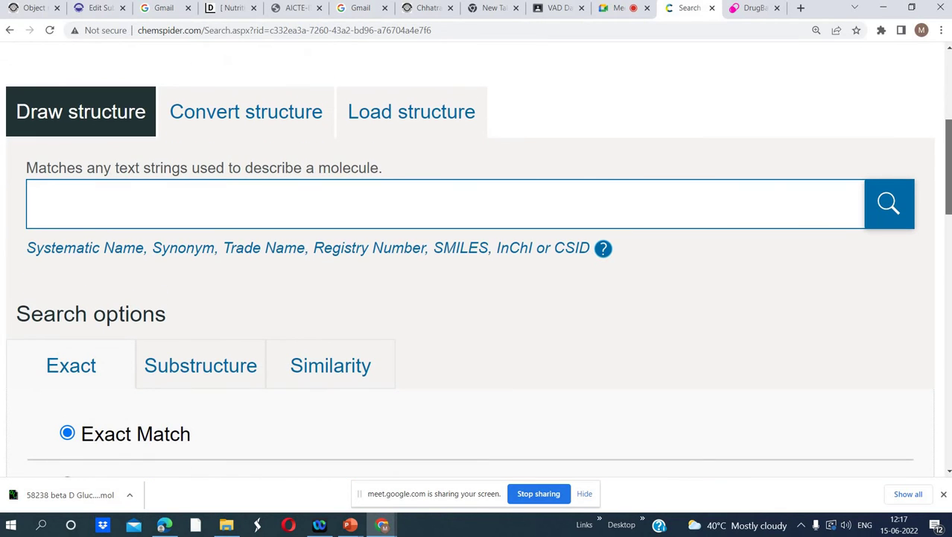
scroll(476, 298, down, 3)
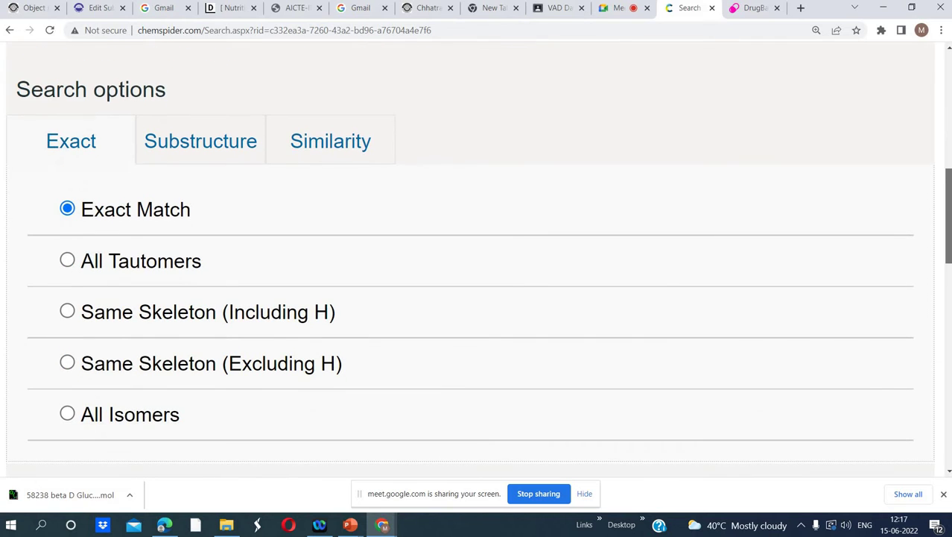
scroll(477, 260, down, 4)
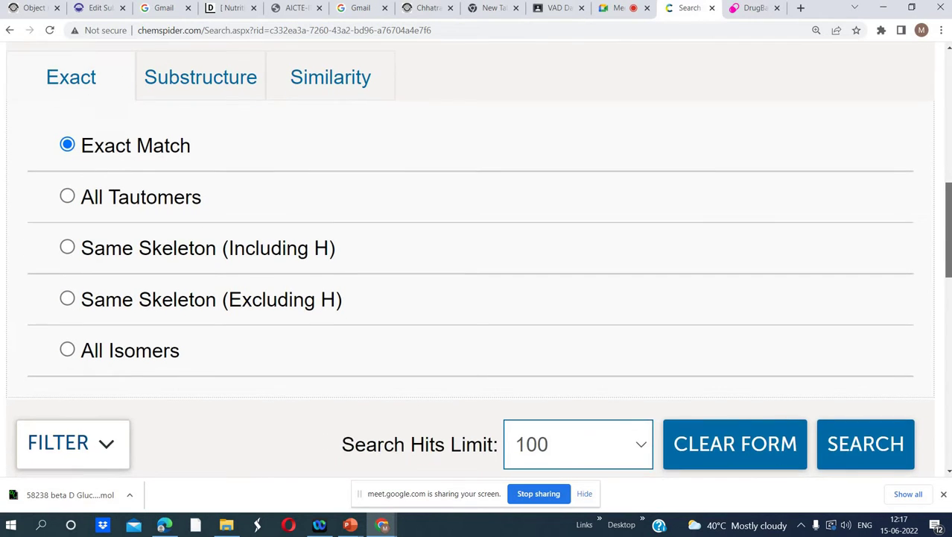
scroll(948, 269, up, 3)
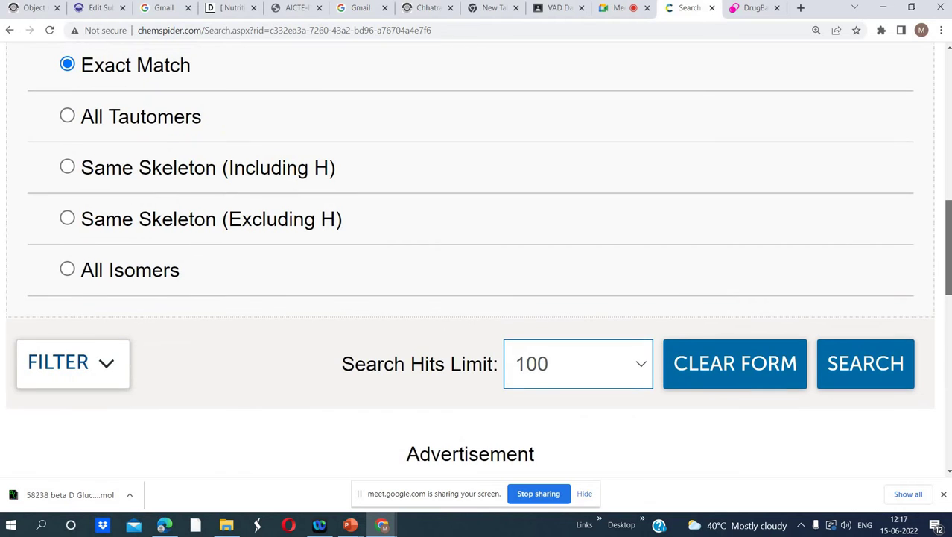
Step: Choose the Substructure search option without tautomer matching, expand the filter settings and run the search with the 100-hit limit
drag(948, 269, 949, 268)
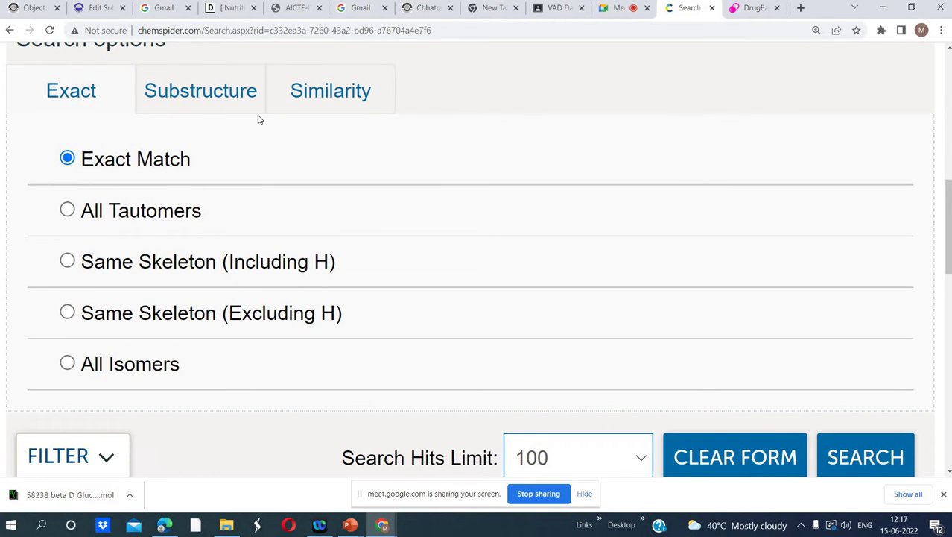
click(219, 93)
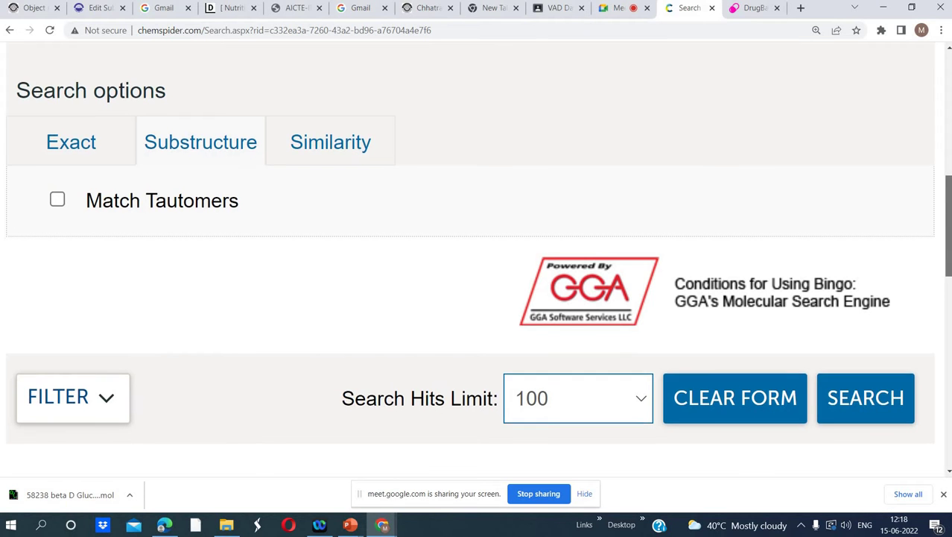
scroll(948, 219, down, 4)
scroll(941, 198, up, 5)
scroll(941, 186, up, 2)
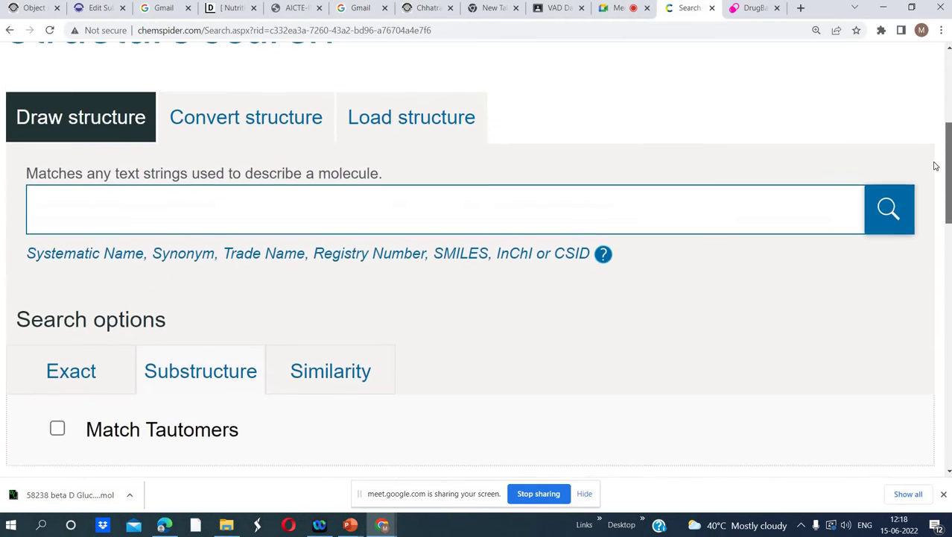
scroll(939, 198, down, 3)
scroll(945, 214, down, 5)
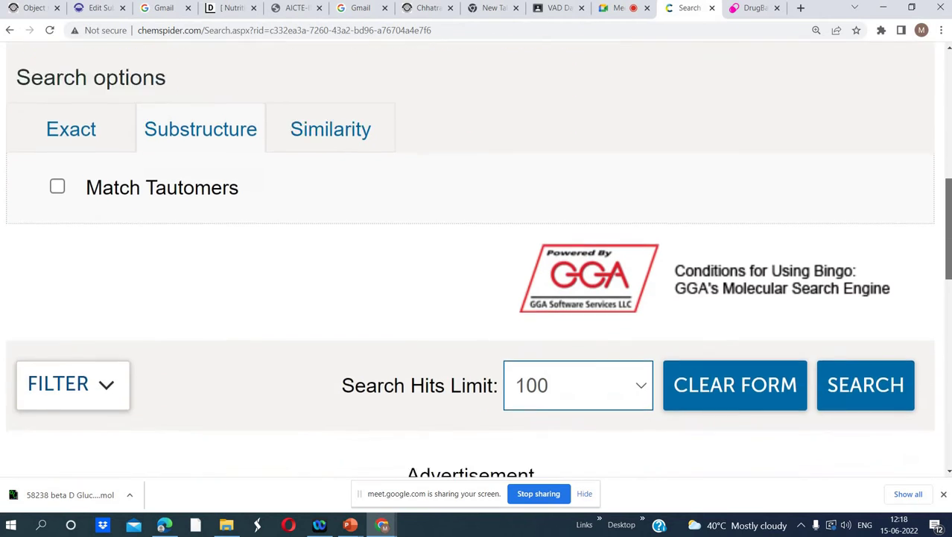
scroll(943, 238, up, 4)
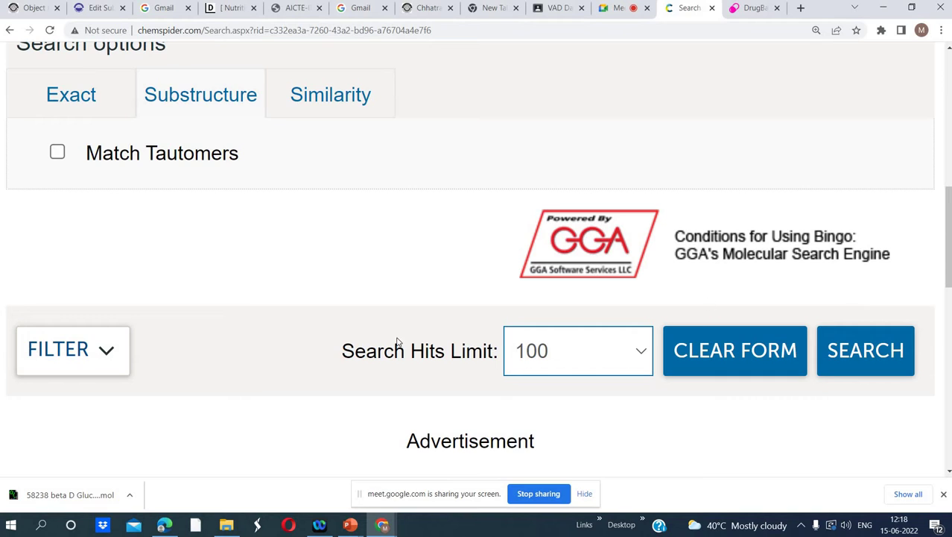
click(104, 357)
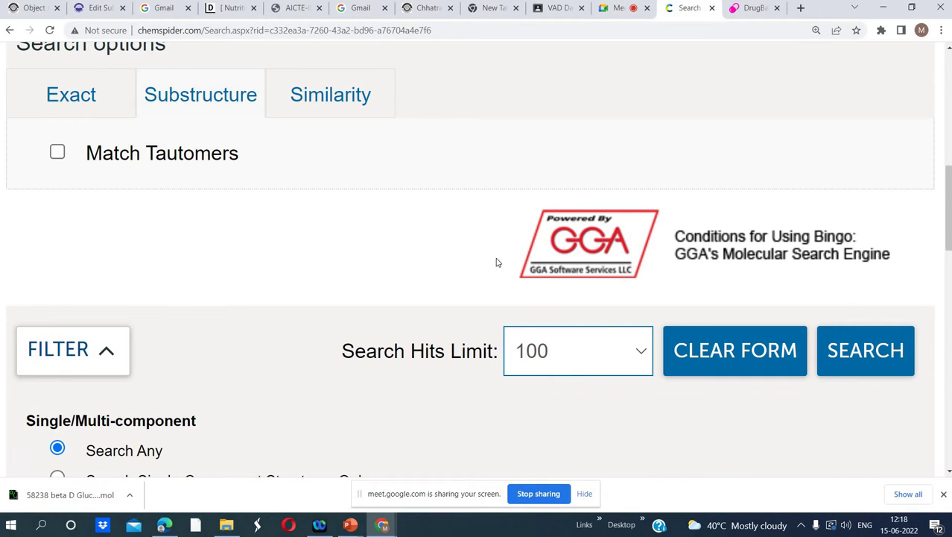
click(859, 352)
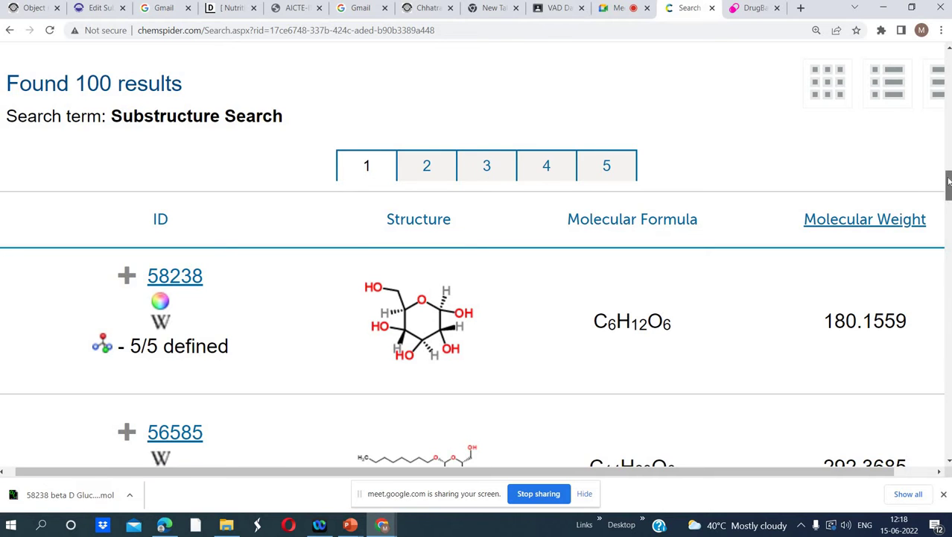
Step: Frame the top of the substructure results for a screenshot, then switch to the PowerPoint practical session deck
mouse_move(948, 181)
mouse_down()
mouse_move(944, 105)
mouse_move(947, 192)
mouse_up()
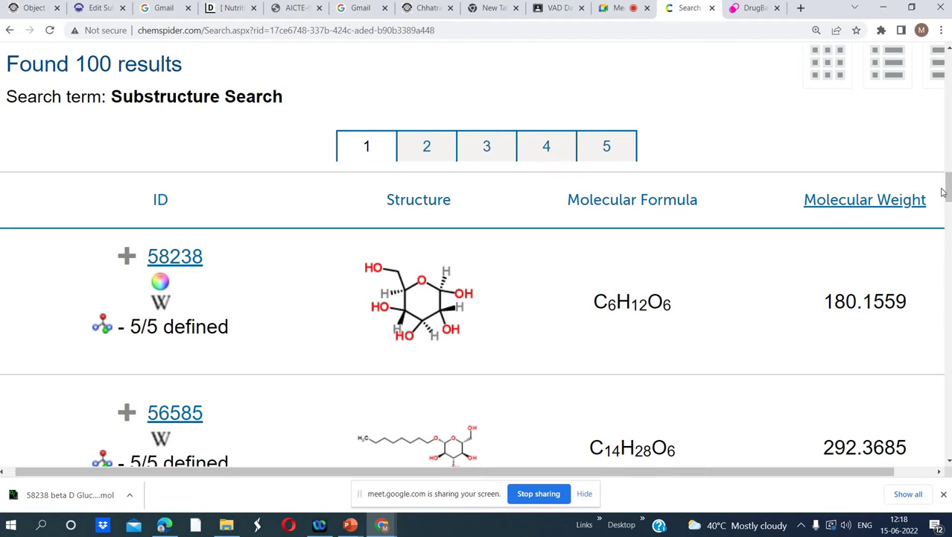
drag(946, 193, 949, 196)
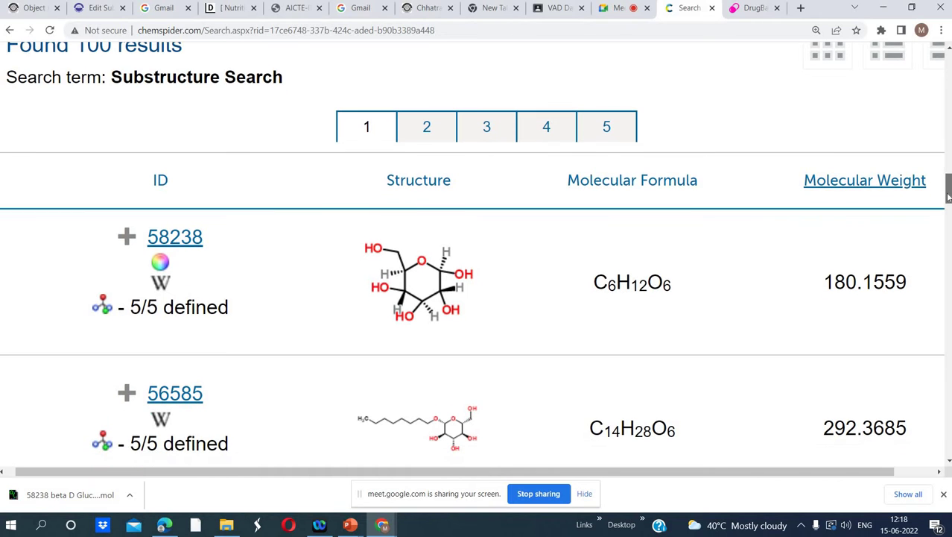
click(948, 50)
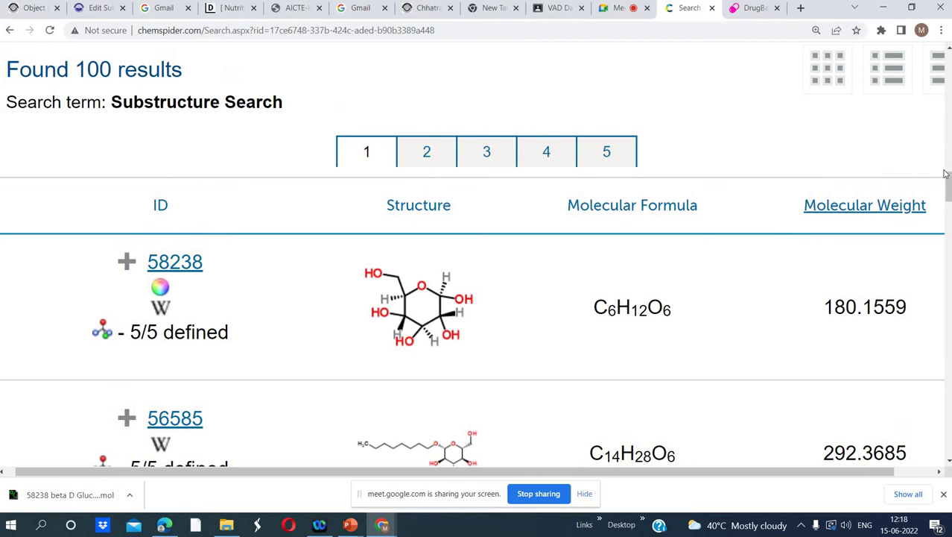
drag(948, 177, 949, 181)
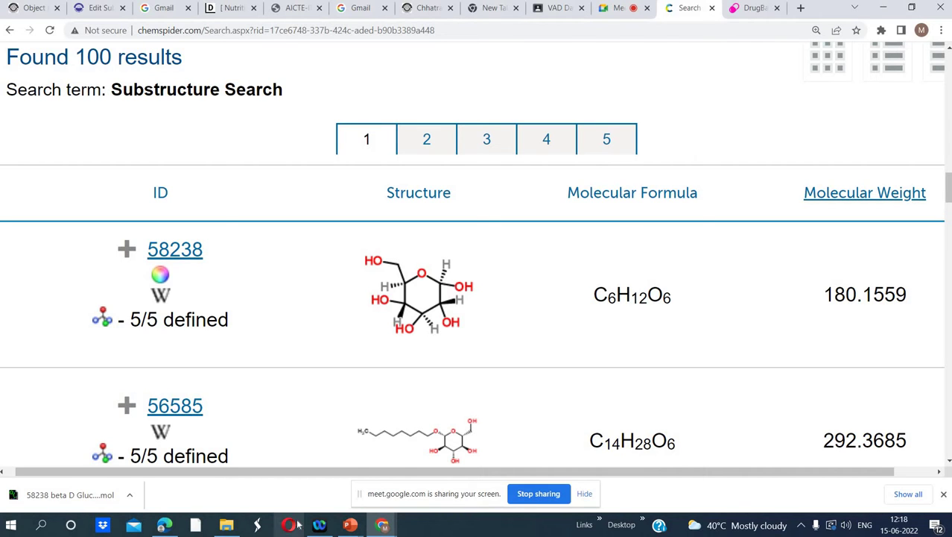
mouse_move(349, 525)
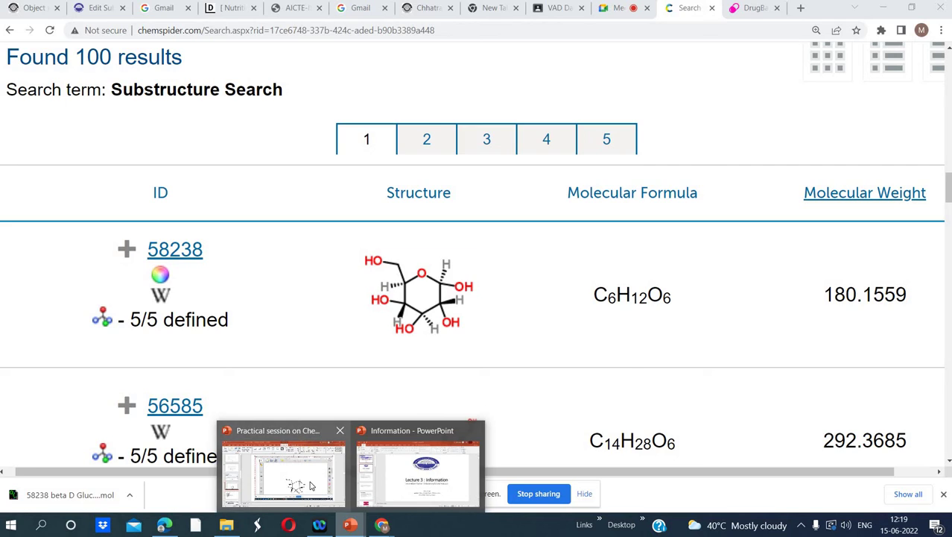
click(311, 481)
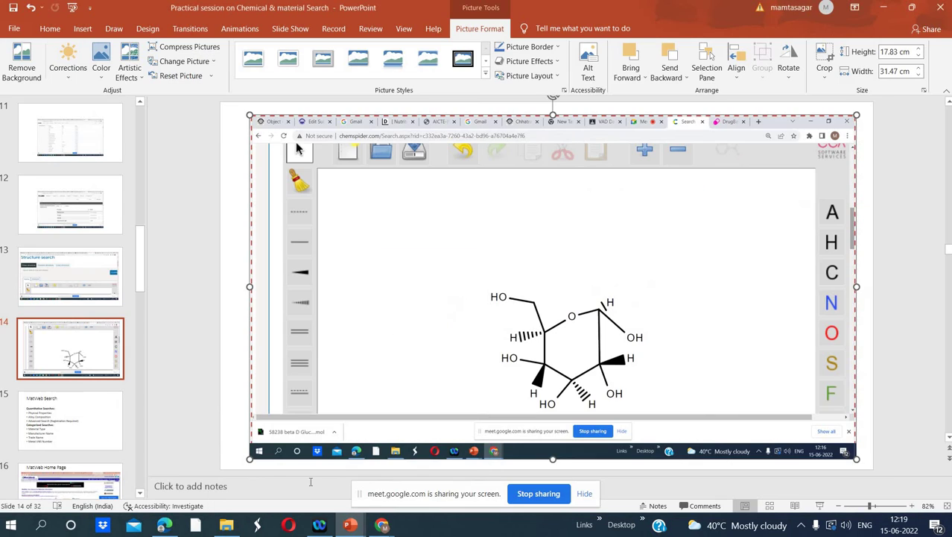
Step: Add a slide after slide 14 and paste the substructure results screenshot into its content area as a picture
click(13, 388)
right_click(13, 388)
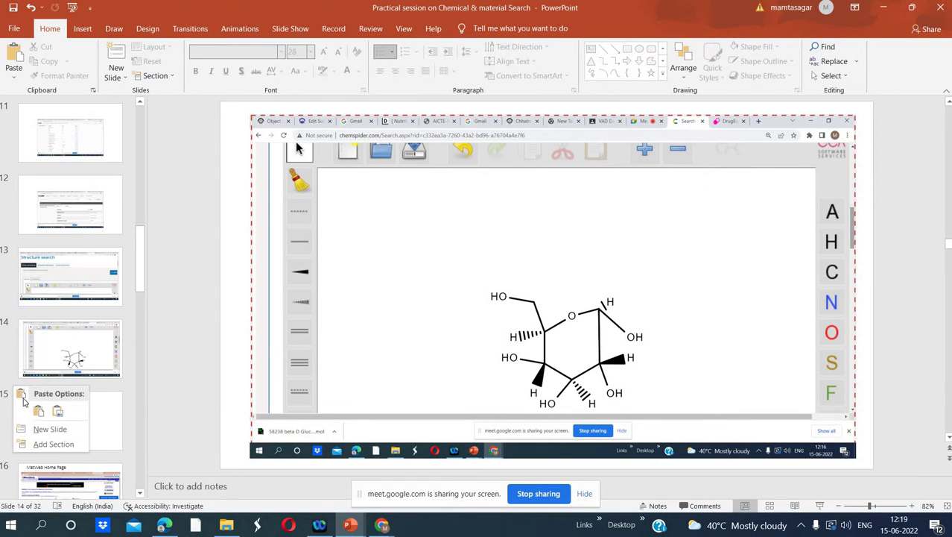
click(47, 429)
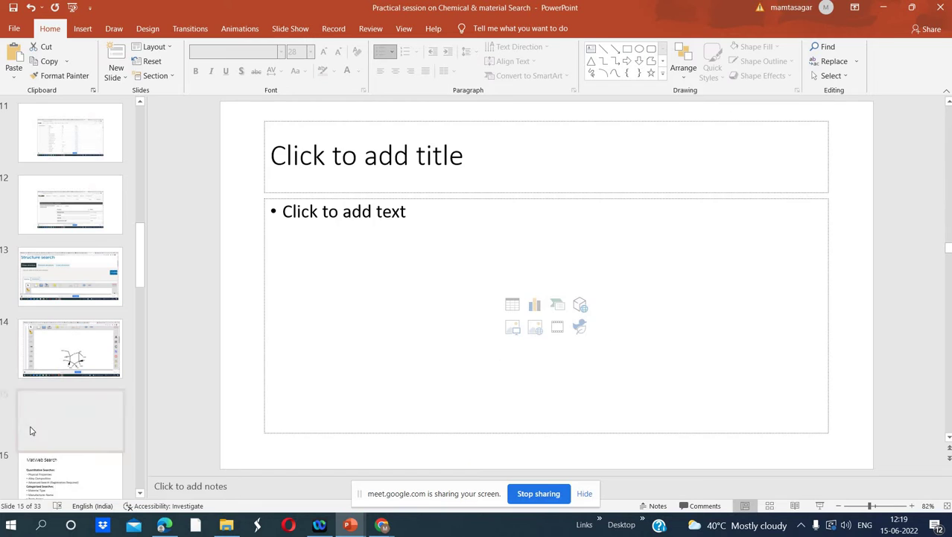
click(292, 216)
right_click(293, 219)
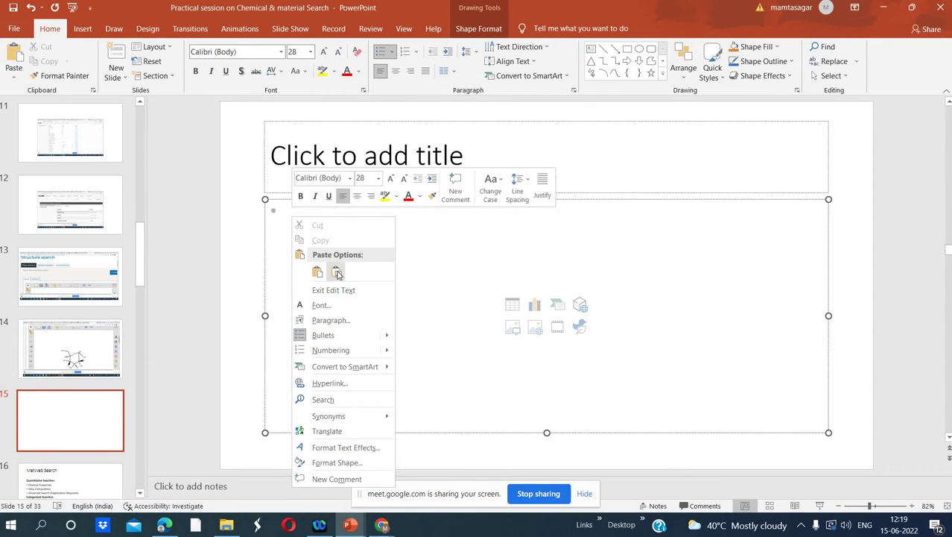
click(336, 271)
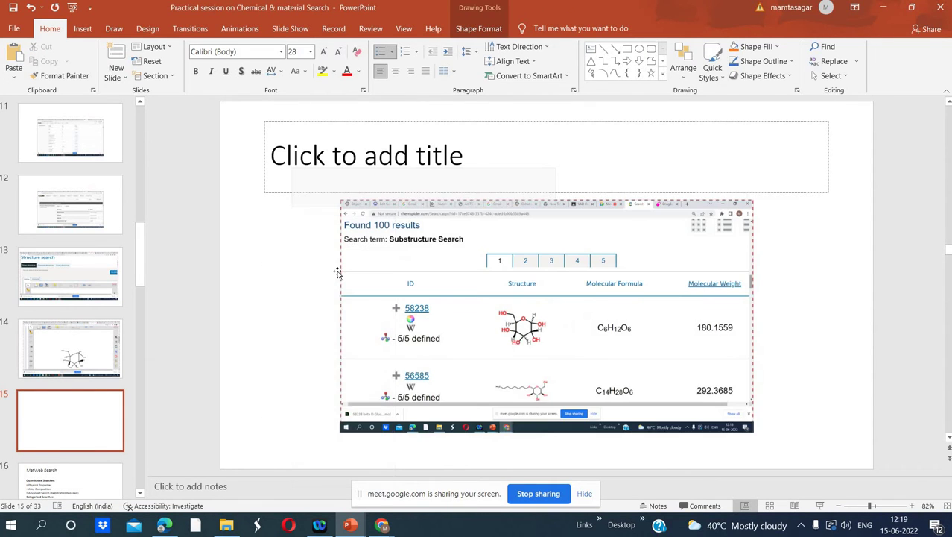
Step: Add another slide after slide 15 and remove the bullet from its empty content placeholder
right_click(18, 461)
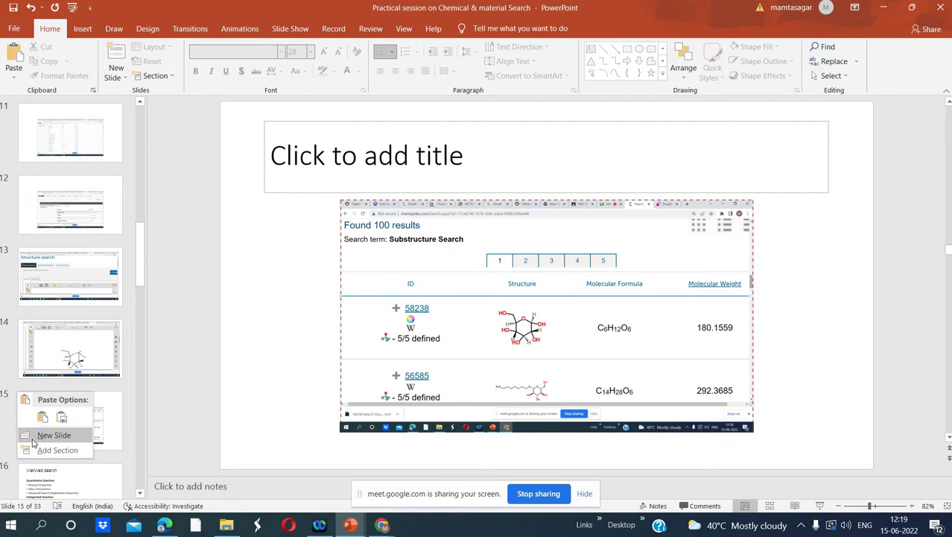
click(33, 441)
click(310, 243)
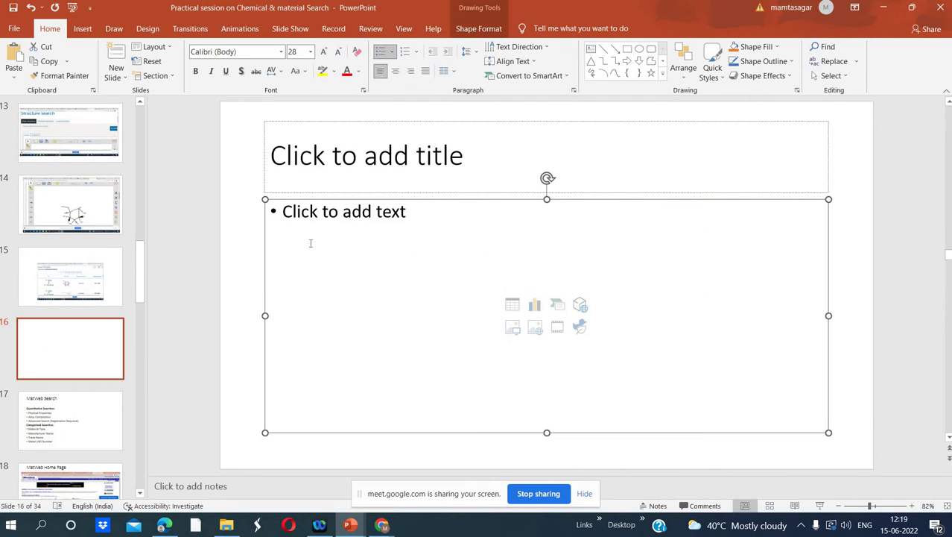
key(BackSpace)
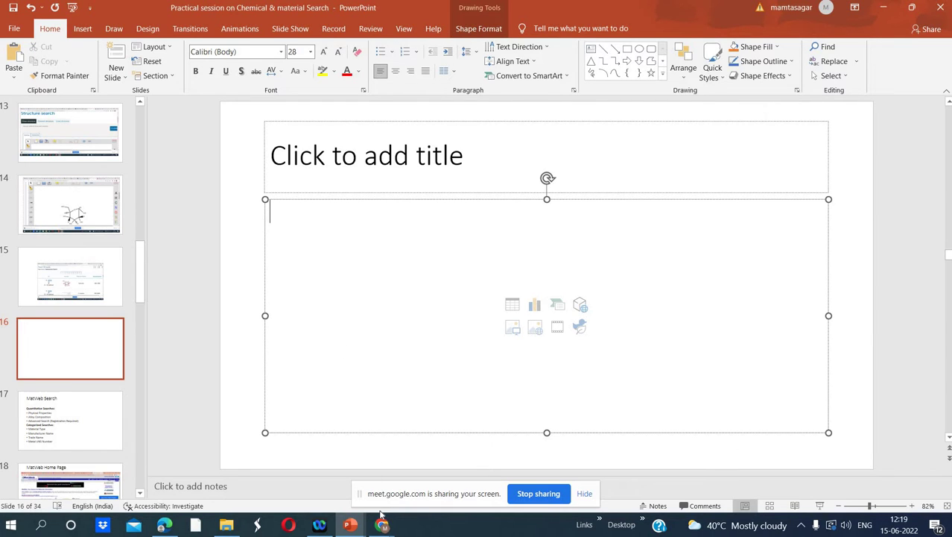
Step: Switch back to ChemSpider in Chrome and reduce the page zoom until all result columns through # of RSC fit on screen
mouse_move(382, 524)
click(351, 468)
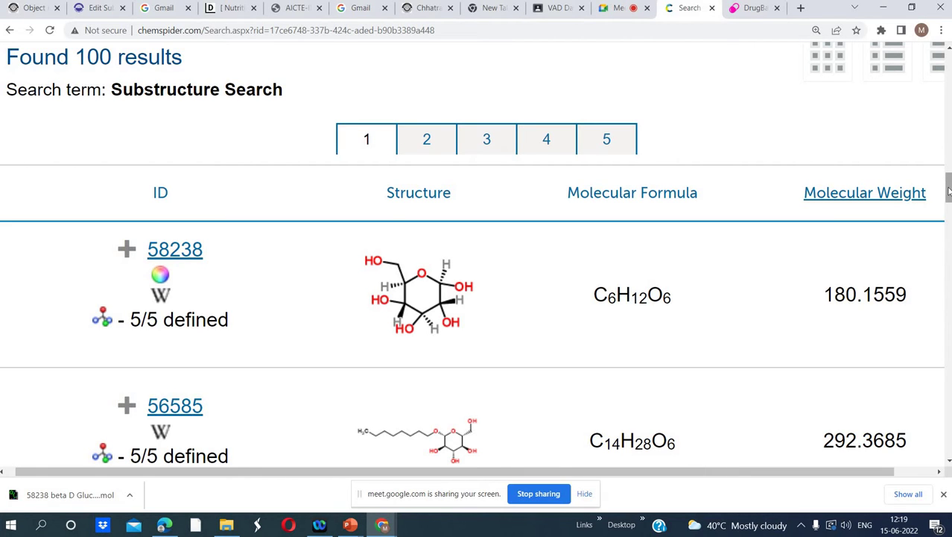
mouse_move(947, 187)
mouse_down()
mouse_move(949, 231)
mouse_move(950, 205)
mouse_up()
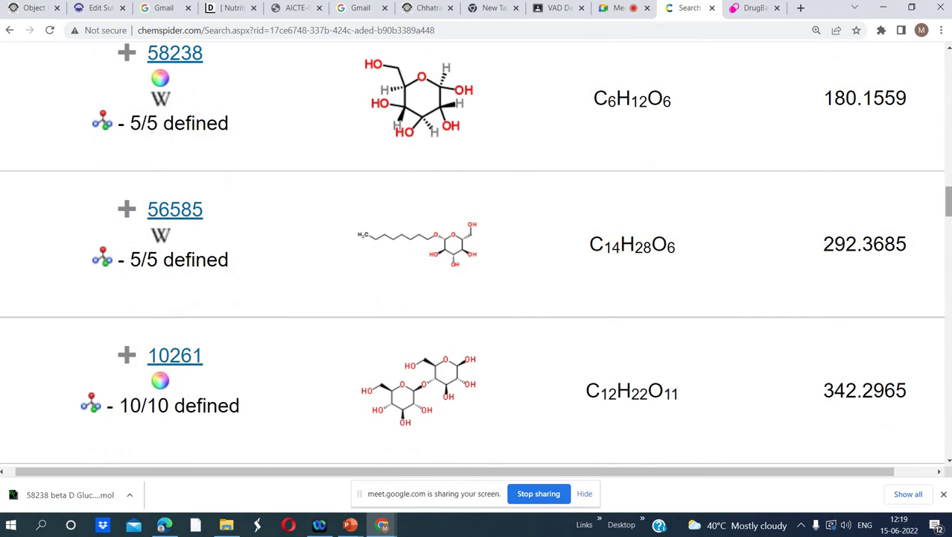
key(ctrl+minus)
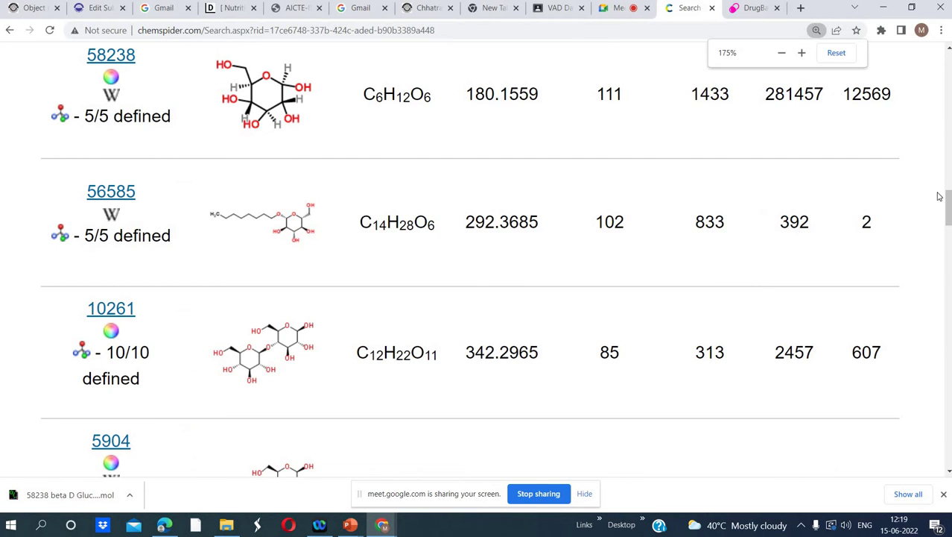
mouse_move(949, 203)
mouse_down()
mouse_move(950, 211)
mouse_move(948, 187)
mouse_move(946, 201)
mouse_up()
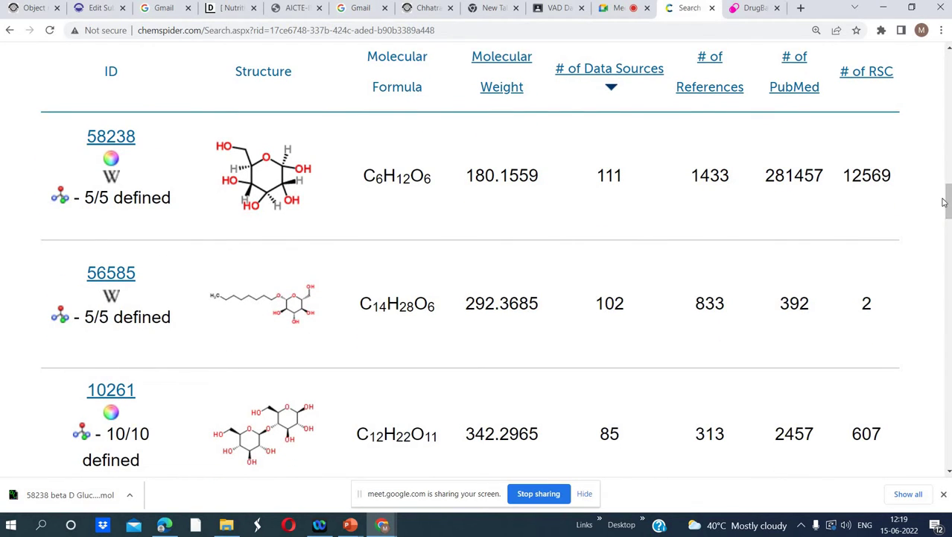
key(ctrl+minus)
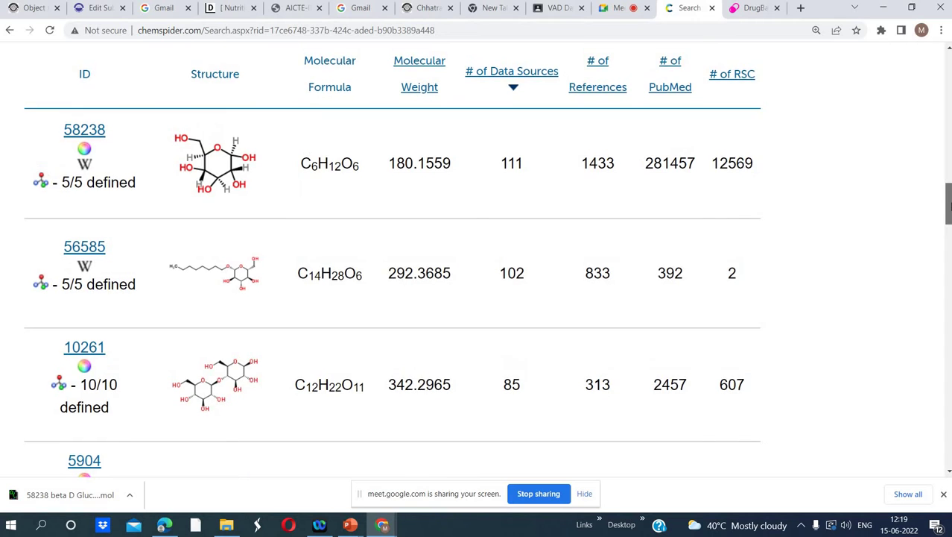
scroll(950, 209, up, 1)
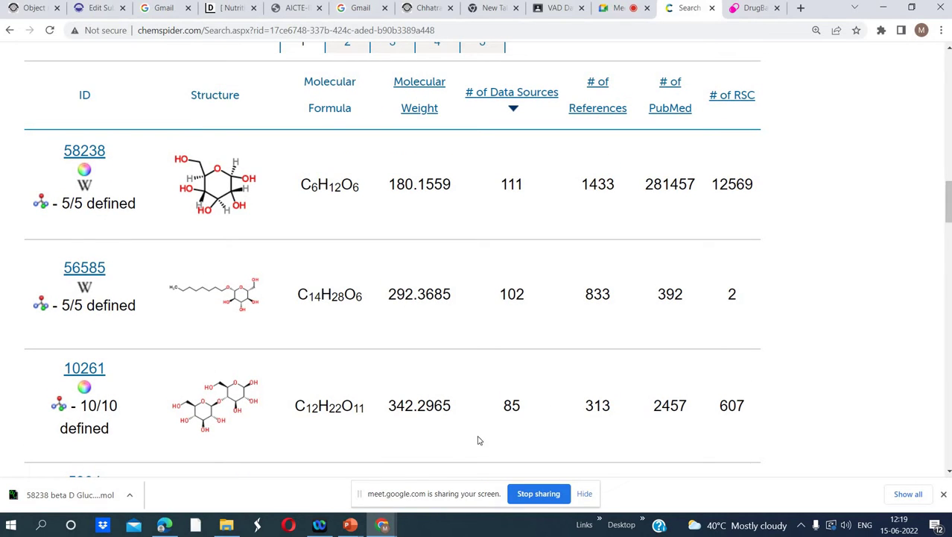
Step: Switch to the PowerPoint practical session deck, paste the full-column results screenshot on slide 16 and enlarge it to about 16.14 cm high and 25.14 cm wide
mouse_move(349, 526)
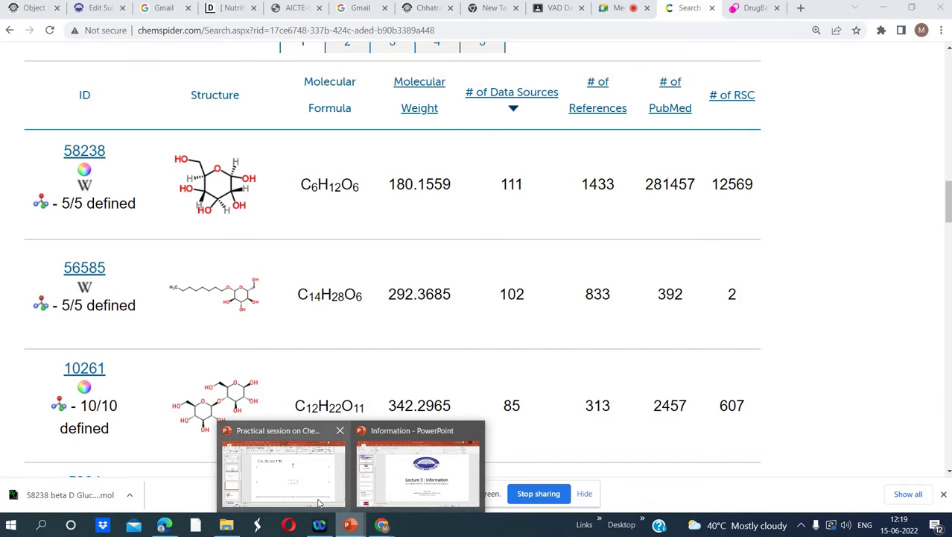
click(276, 473)
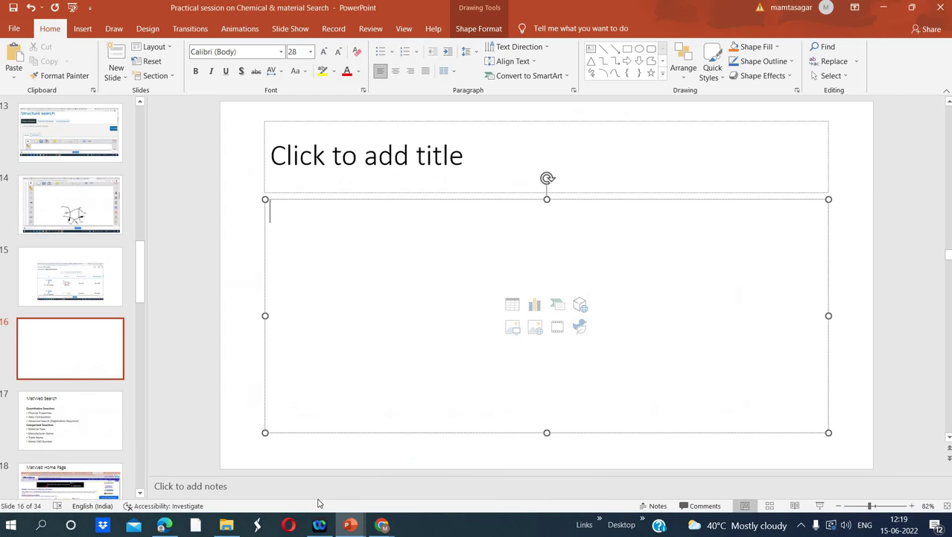
right_click(354, 258)
click(396, 299)
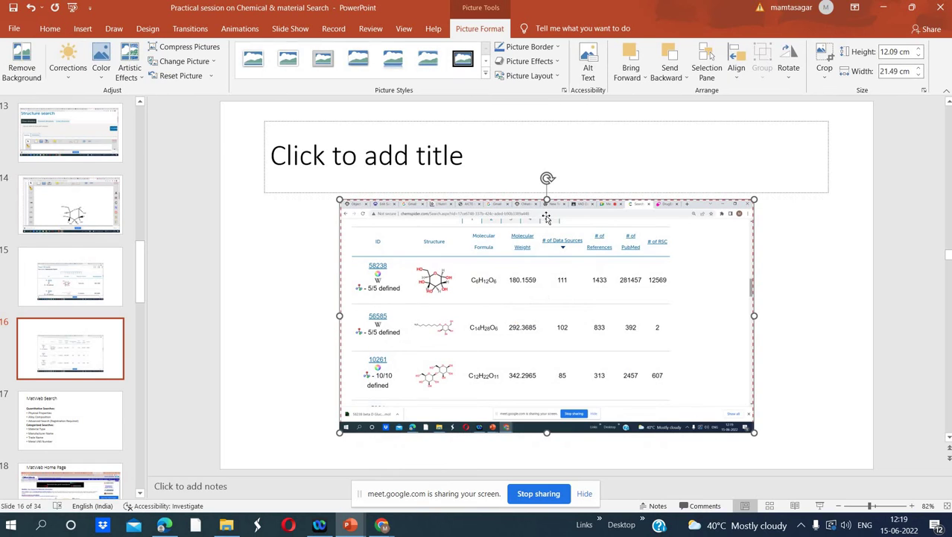
drag(547, 198, 547, 121)
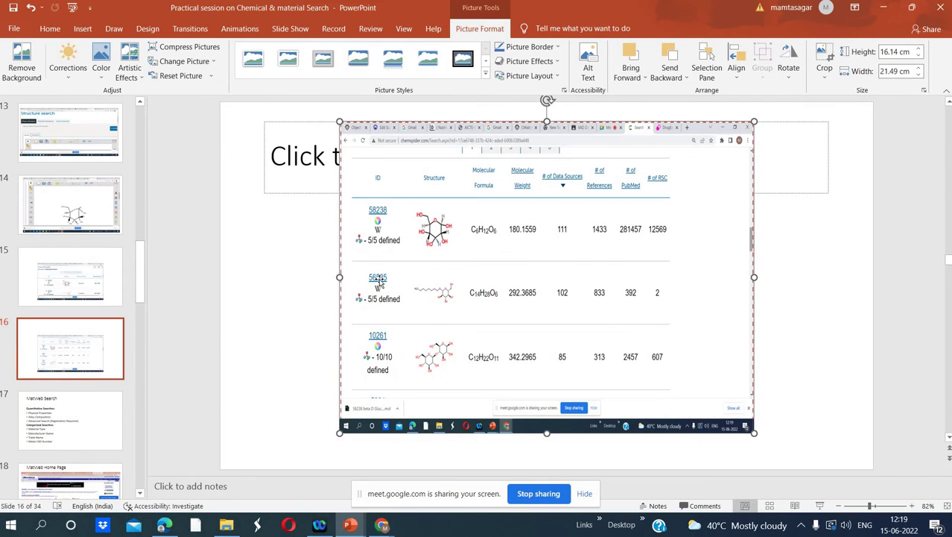
drag(338, 279, 270, 277)
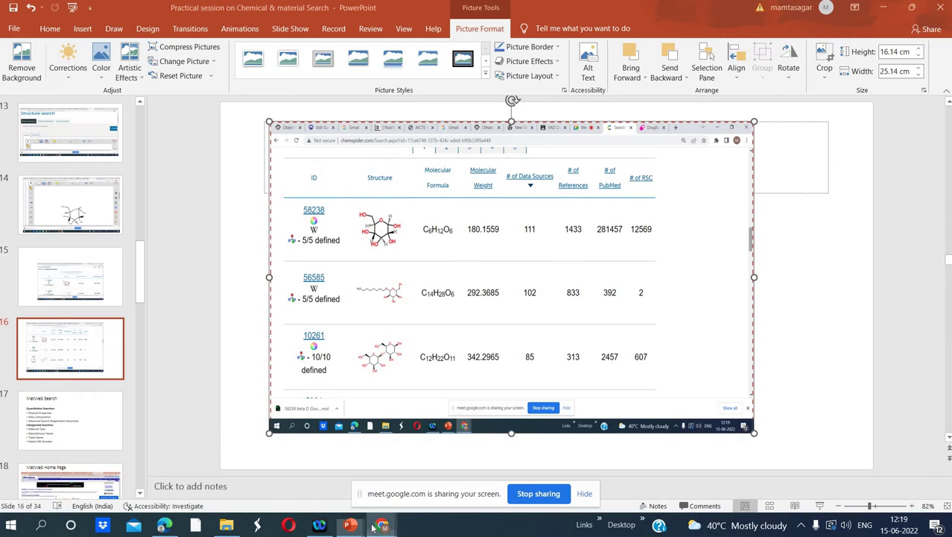
Step: Switch back to ChemSpider in Chrome and review the search options and query molecule above the results
mouse_move(382, 524)
click(342, 484)
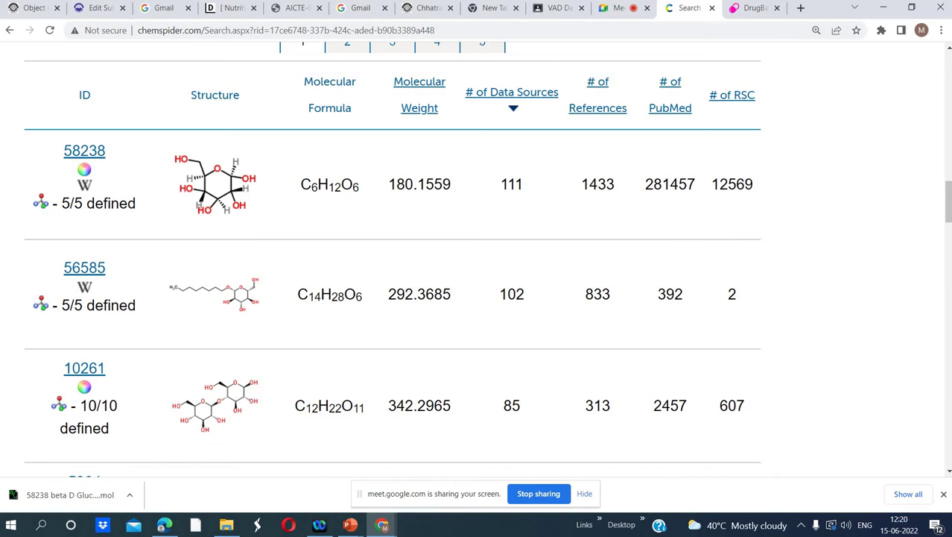
click(950, 67)
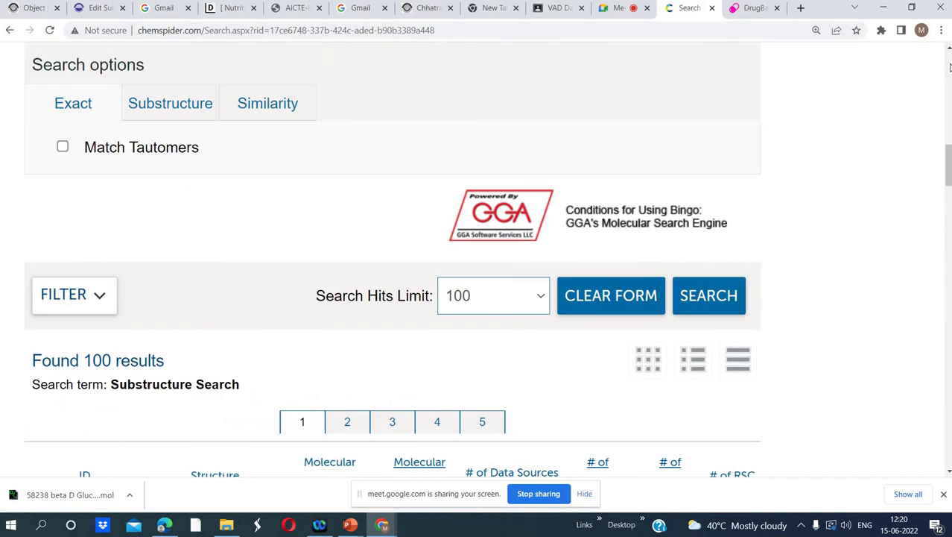
click(949, 67)
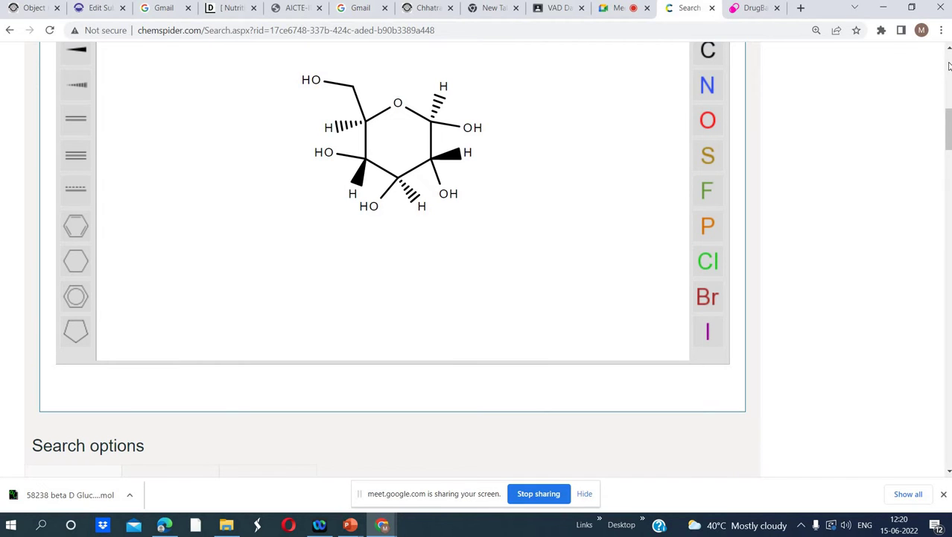
drag(949, 125, 949, 123)
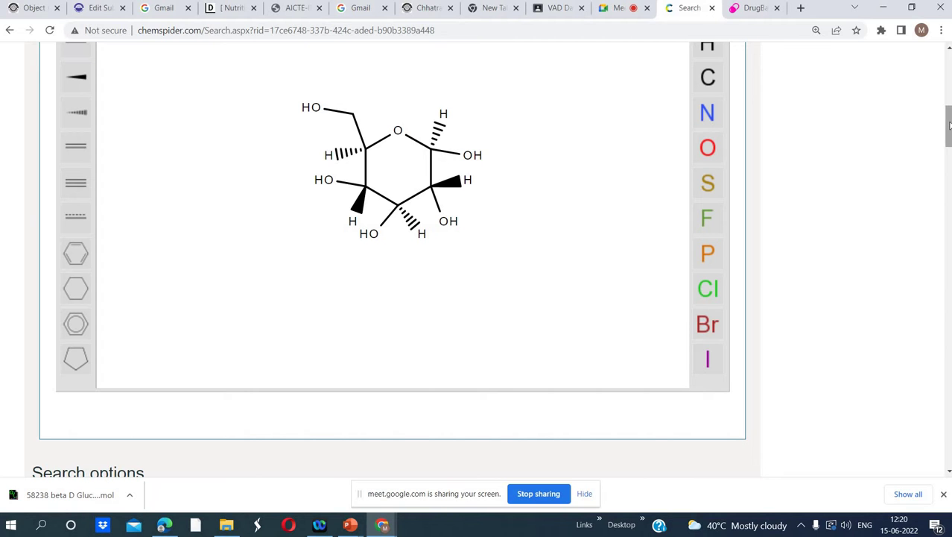
Step: Examine the substructure search results further down the first results page, through the rows for 72380, 55973, 10657 and 75004
drag(949, 125, 931, 226)
scroll(930, 221, up, 1)
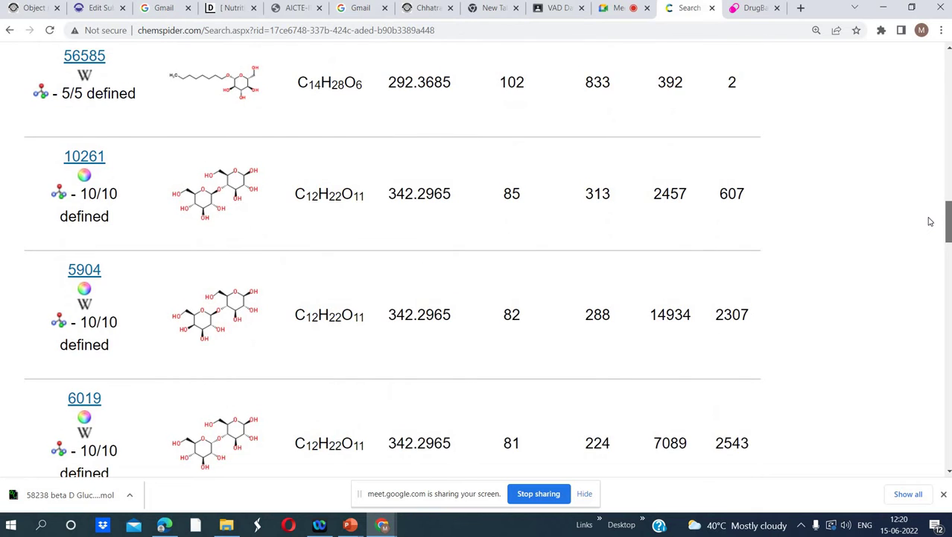
scroll(930, 219, up, 3)
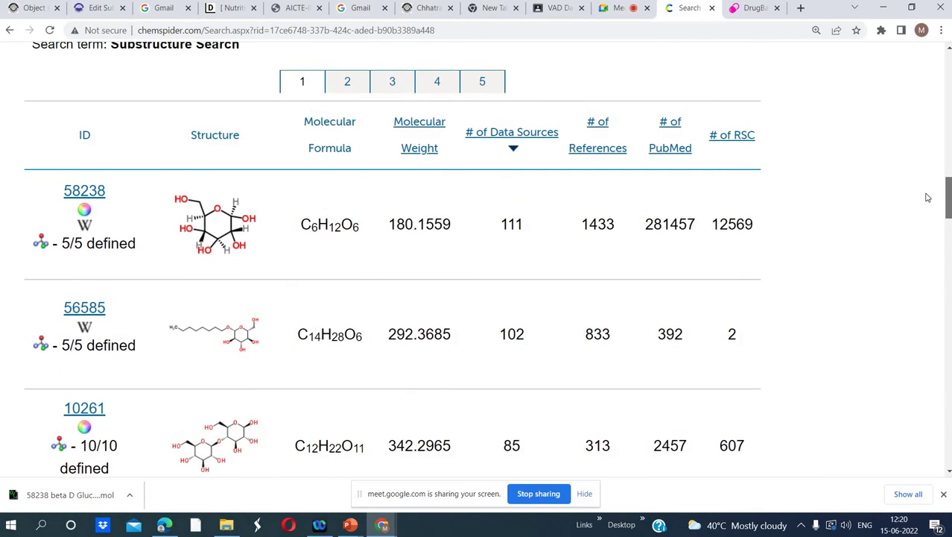
scroll(928, 212, down, 1)
scroll(927, 212, down, 1)
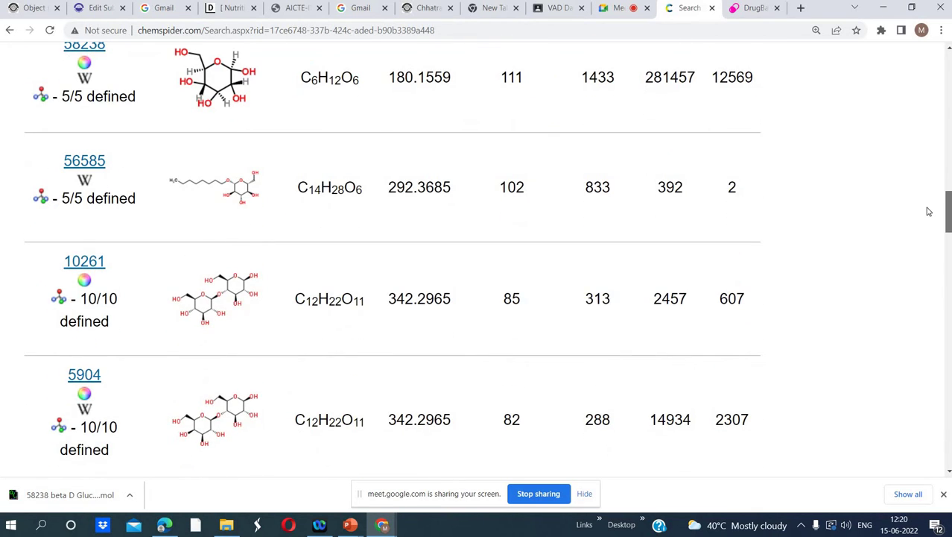
scroll(928, 212, down, 5)
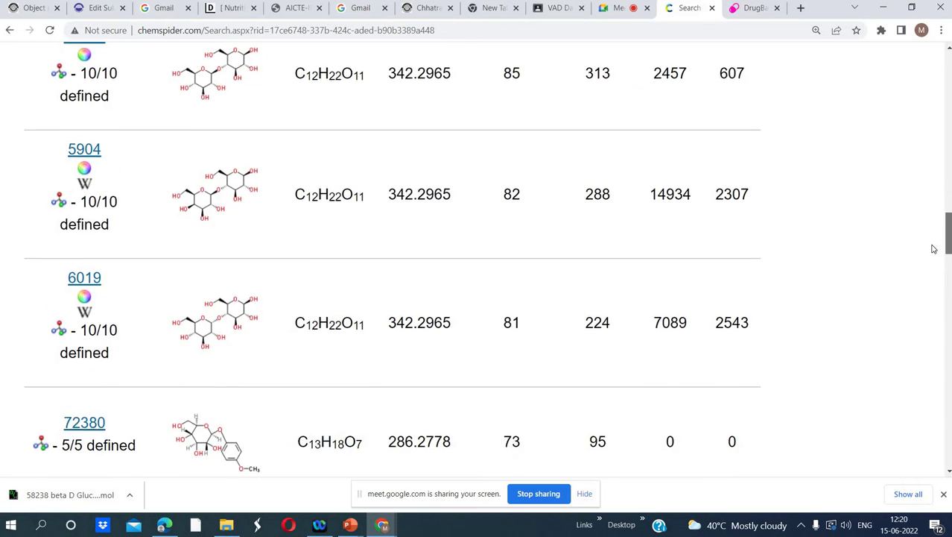
scroll(937, 267, down, 1)
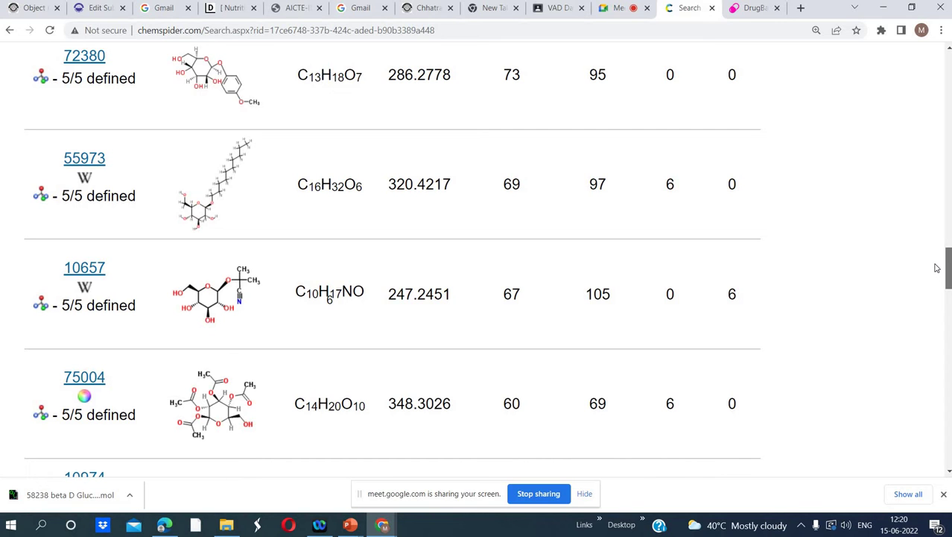
scroll(937, 269, down, 1)
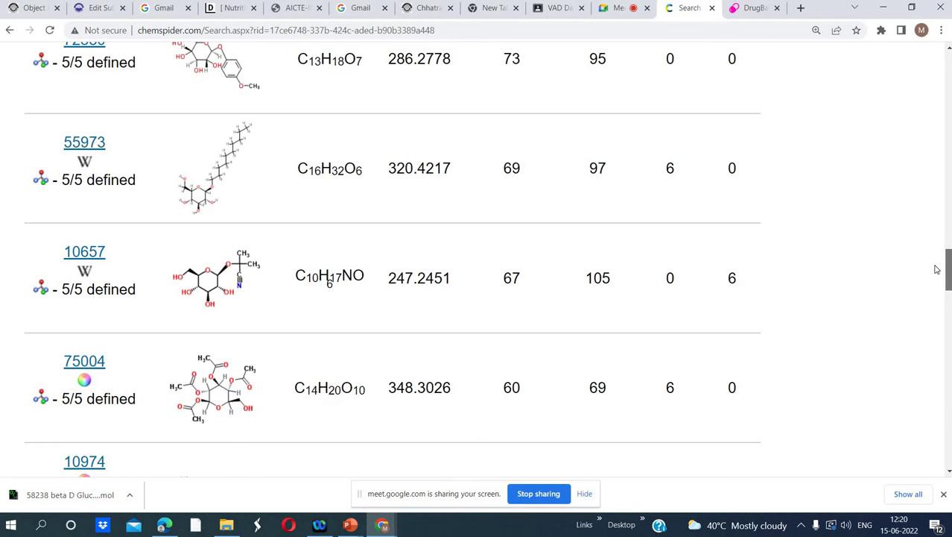
scroll(937, 269, up, 1)
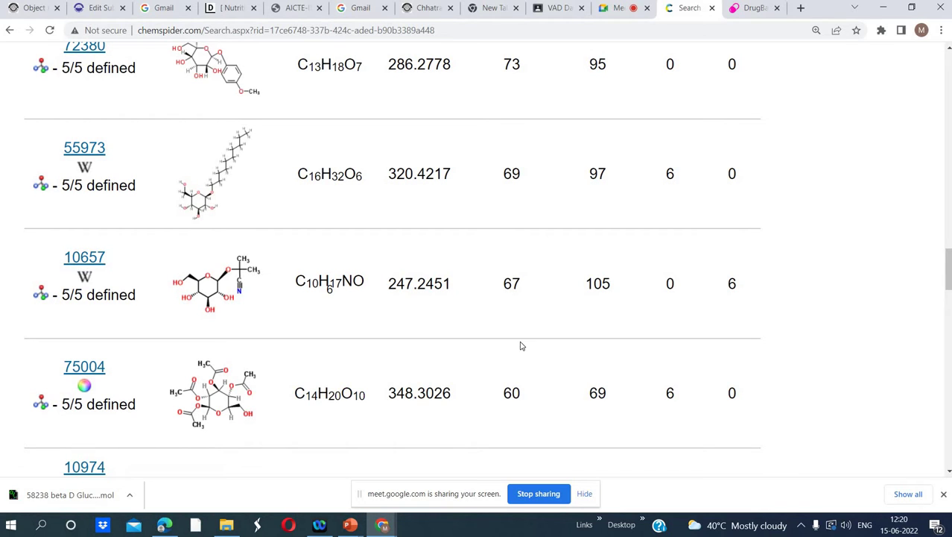
Step: Switch to the PowerPoint practical session deck and add a new slide after slide 16
click(352, 525)
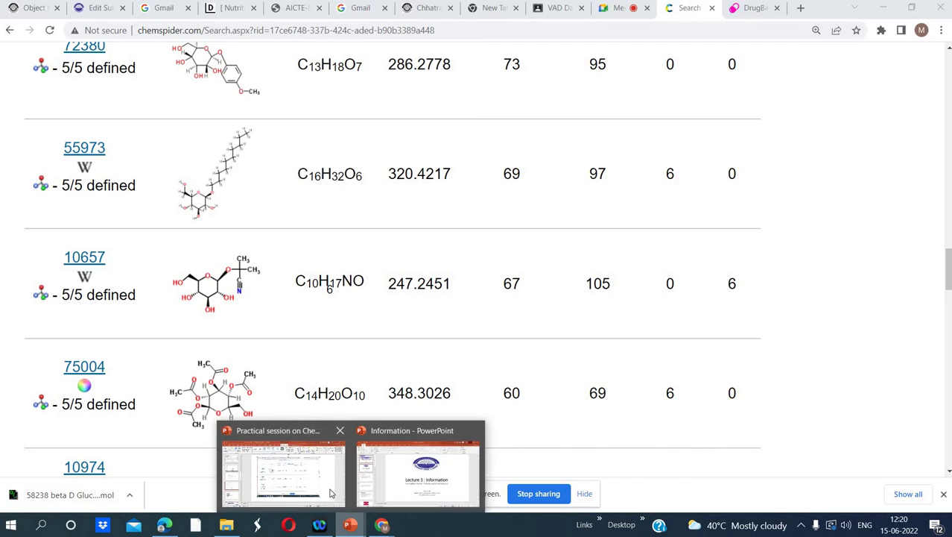
click(282, 466)
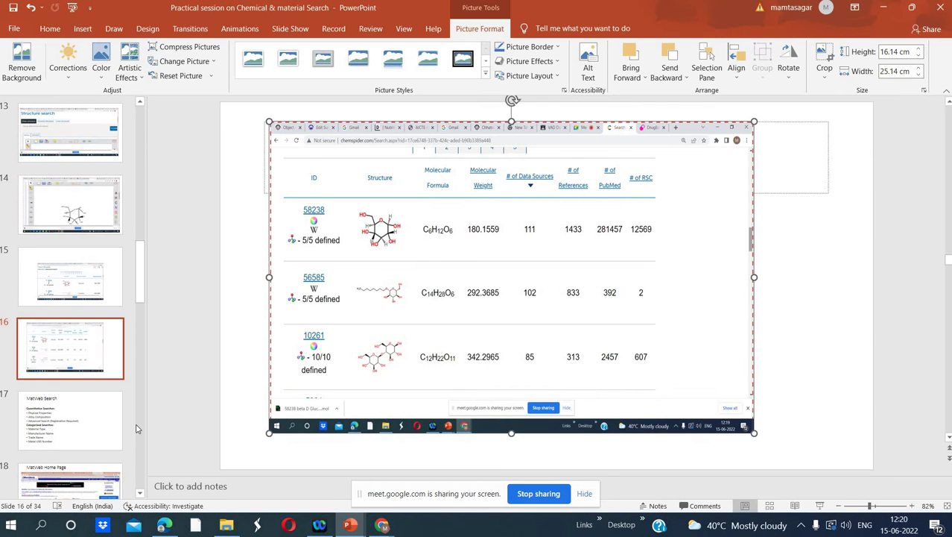
click(23, 390)
right_click(23, 390)
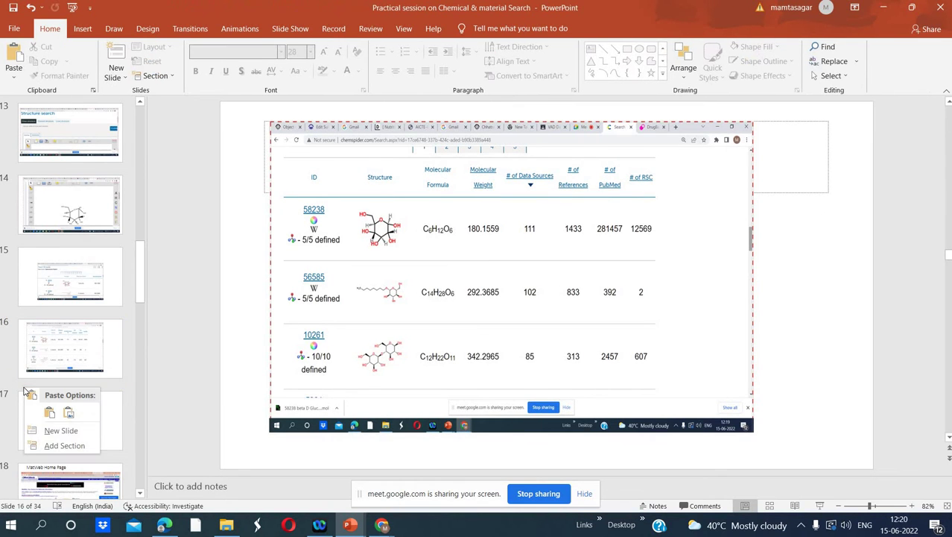
click(50, 435)
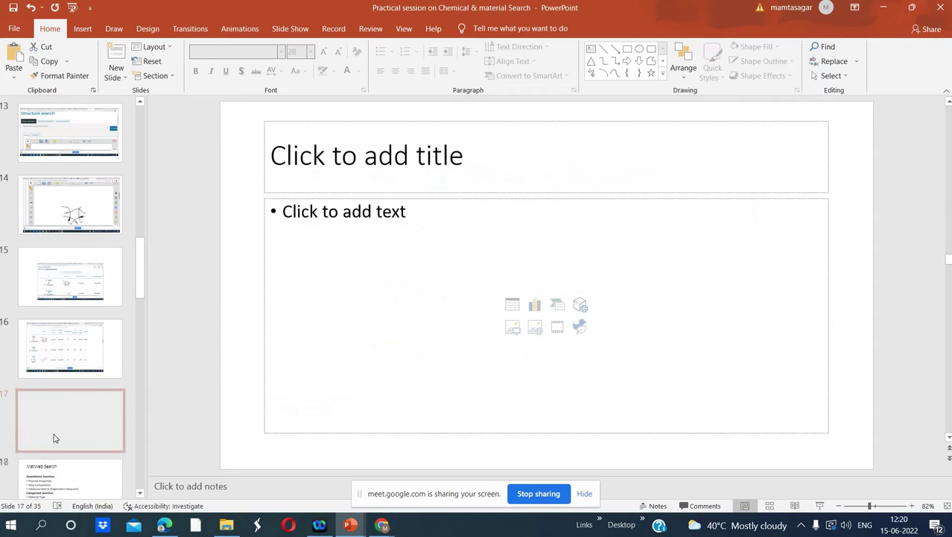
Step: Paste the screenshot of the further substructure results into the content placeholder of slide 17
click(303, 217)
right_click(304, 217)
click(345, 271)
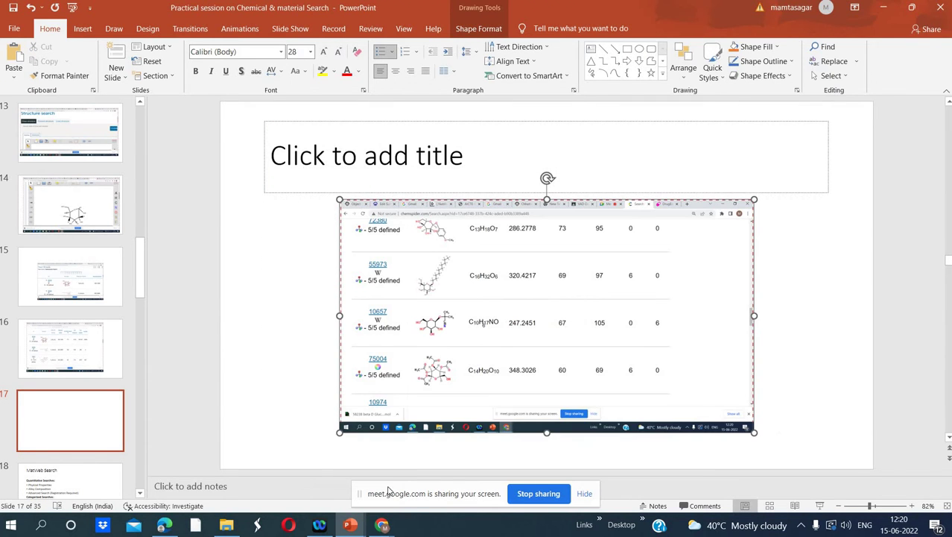
Step: Switch back to ChemSpider in Chrome and run a similarity search on the drawn structure using Tanimoto at >=99% with a 100-hit limit
mouse_move(382, 524)
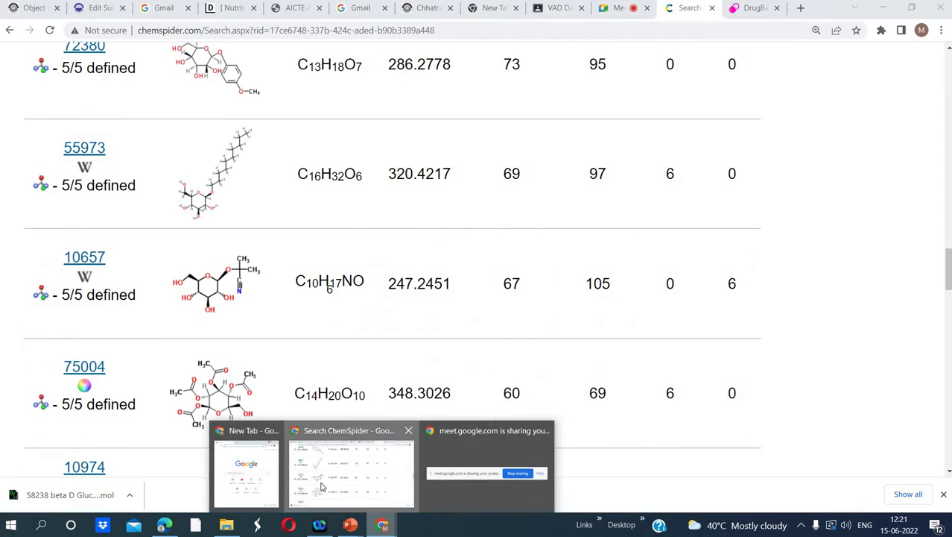
click(322, 486)
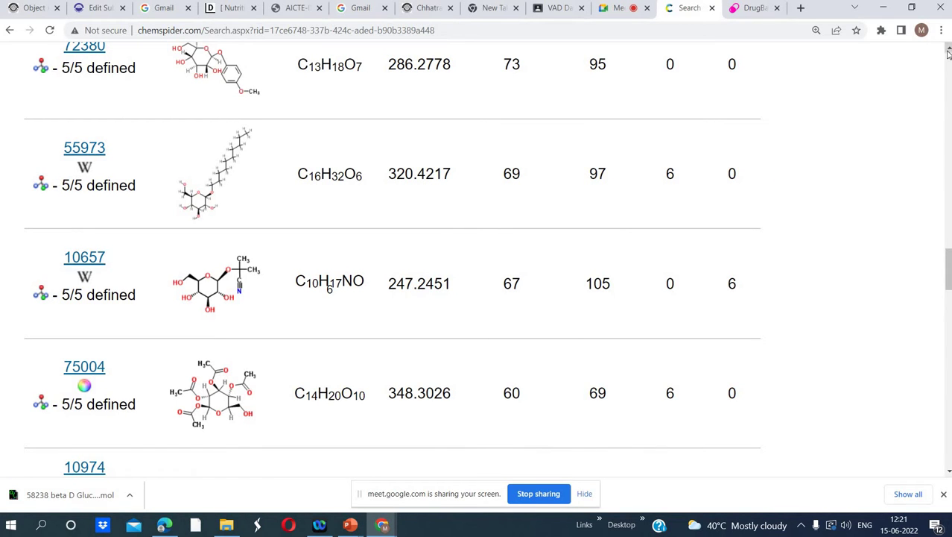
scroll(948, 60, up, 10)
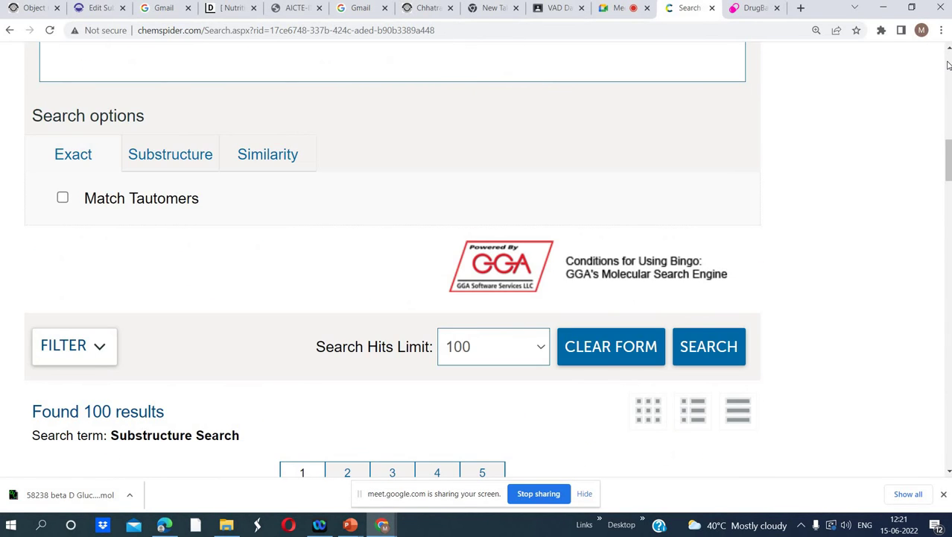
scroll(948, 64, up, 5)
scroll(947, 64, up, 5)
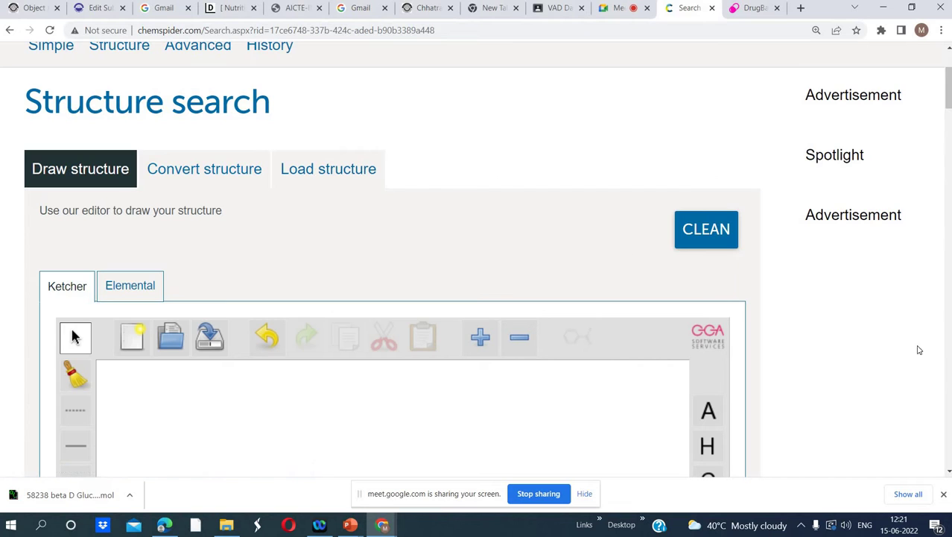
scroll(948, 383, down, 10)
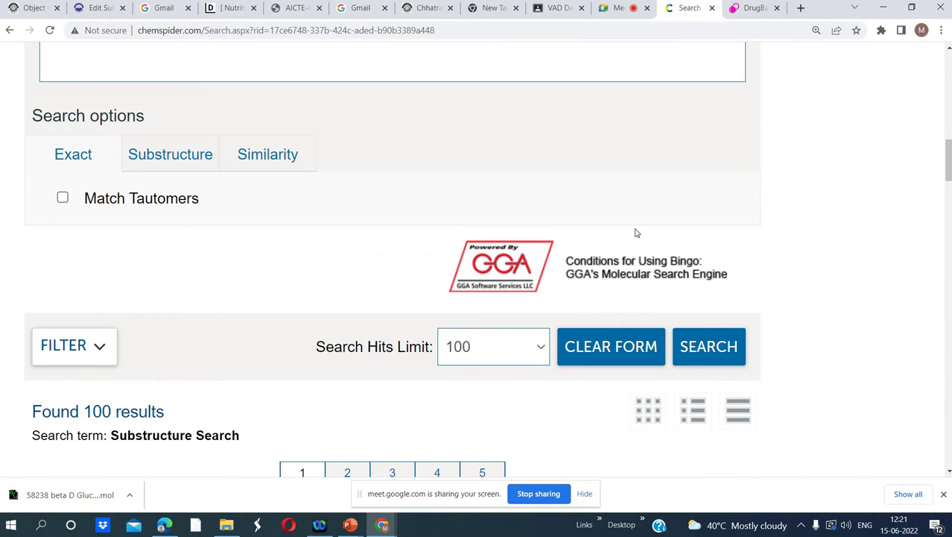
click(266, 161)
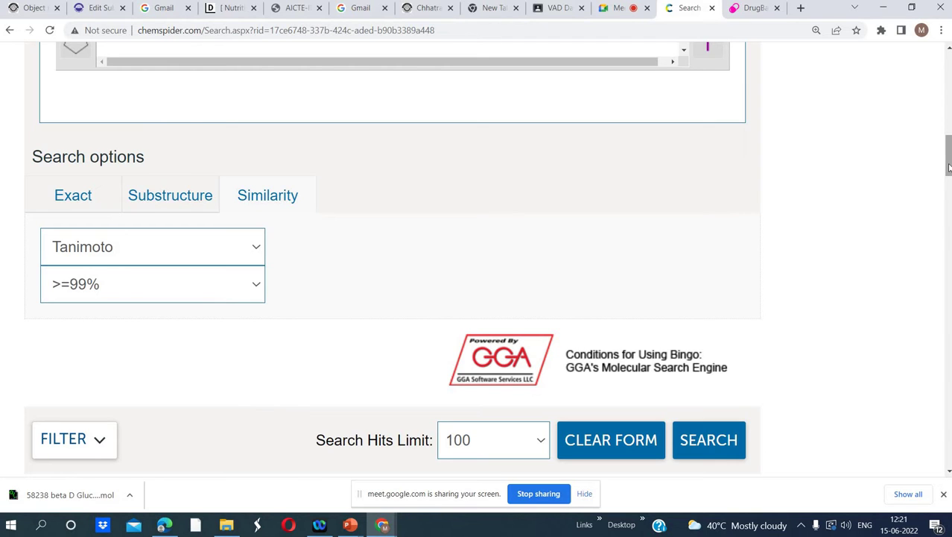
mouse_move(949, 165)
mouse_down()
mouse_move(949, 227)
mouse_move(949, 148)
mouse_move(949, 180)
mouse_up()
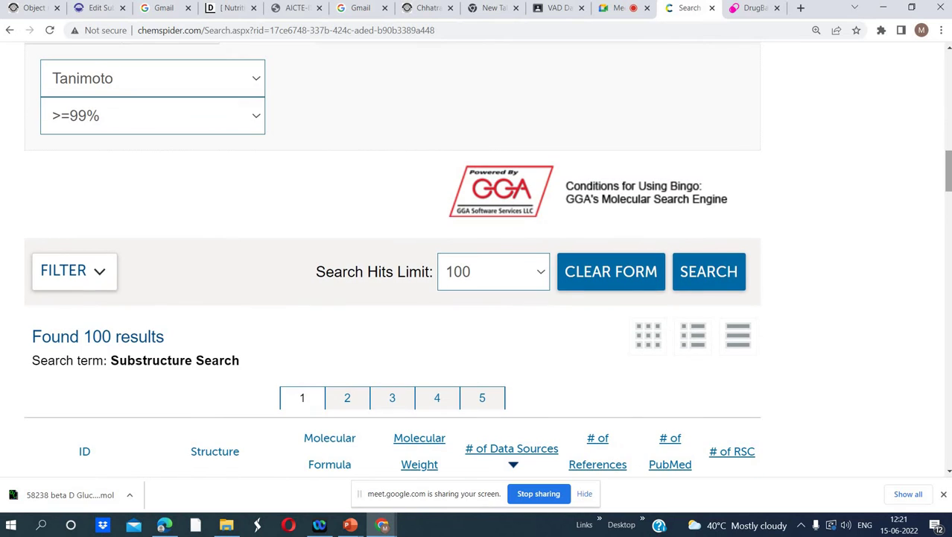
click(714, 273)
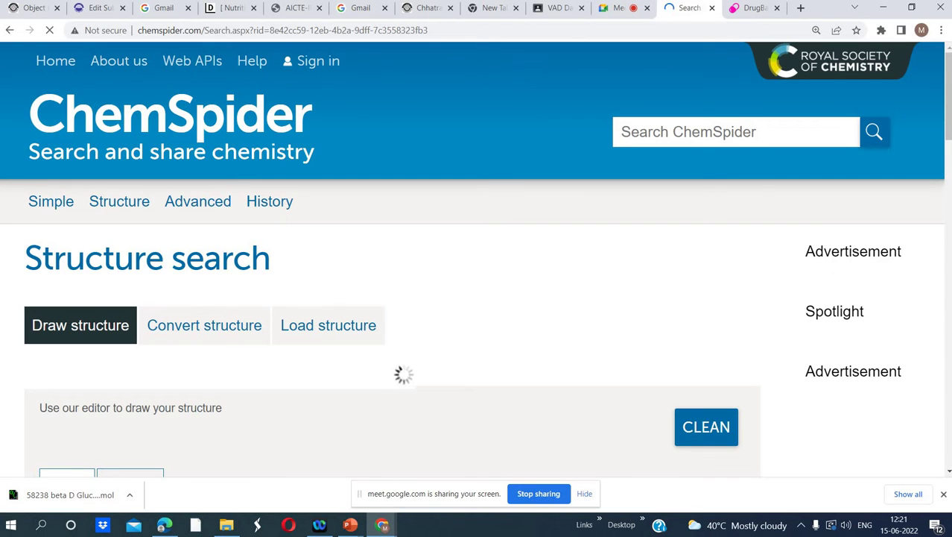
Step: Examine the similarity search results, bringing the column headers and first compound rows into view together
click(950, 407)
click(950, 415)
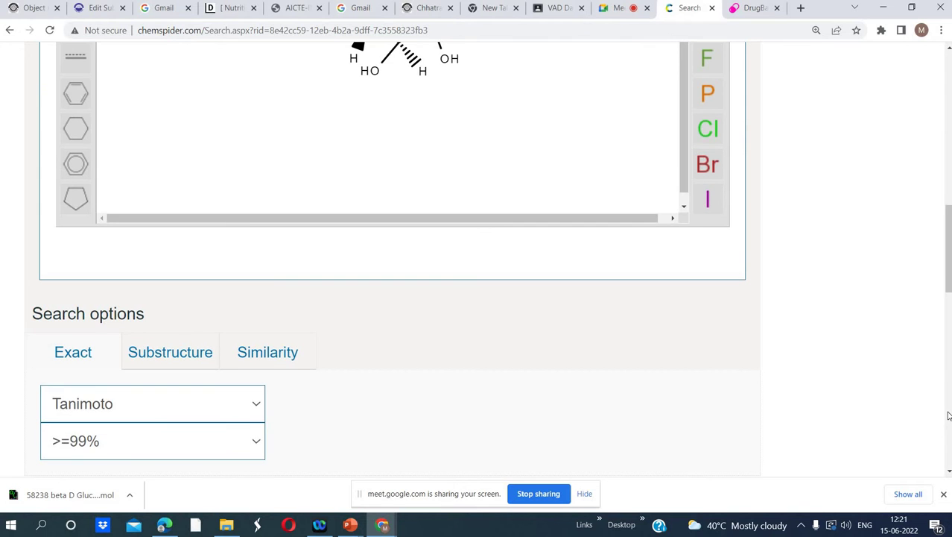
click(949, 415)
click(949, 415)
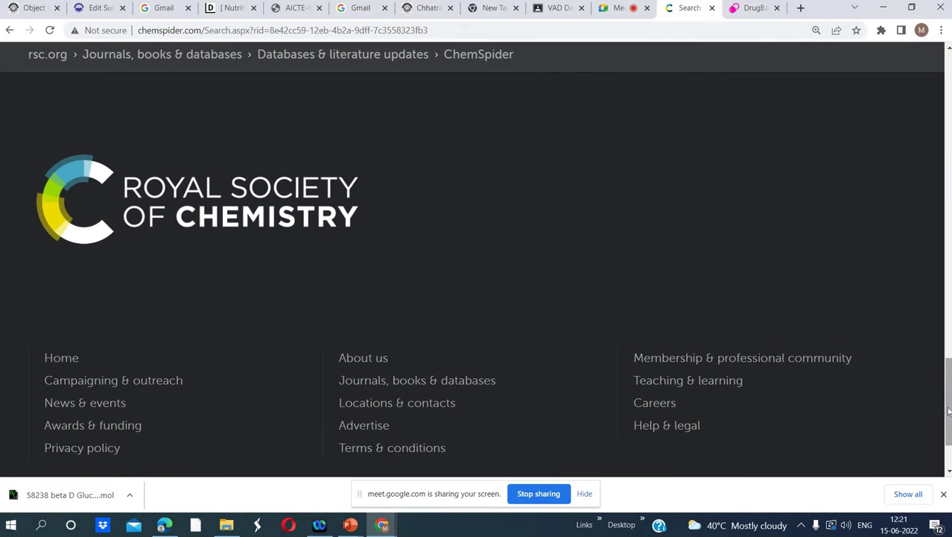
key(Home)
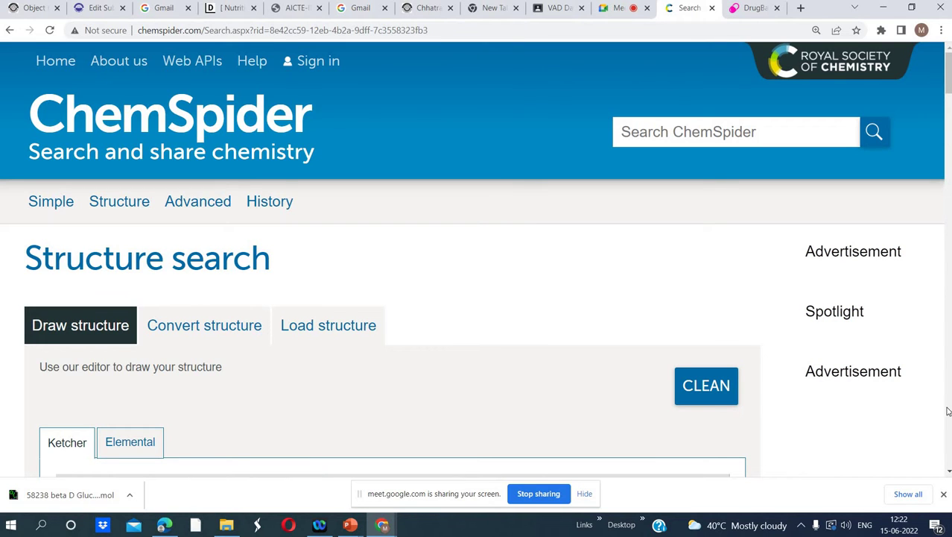
key(Page_Down)
scroll(950, 416, down, 10)
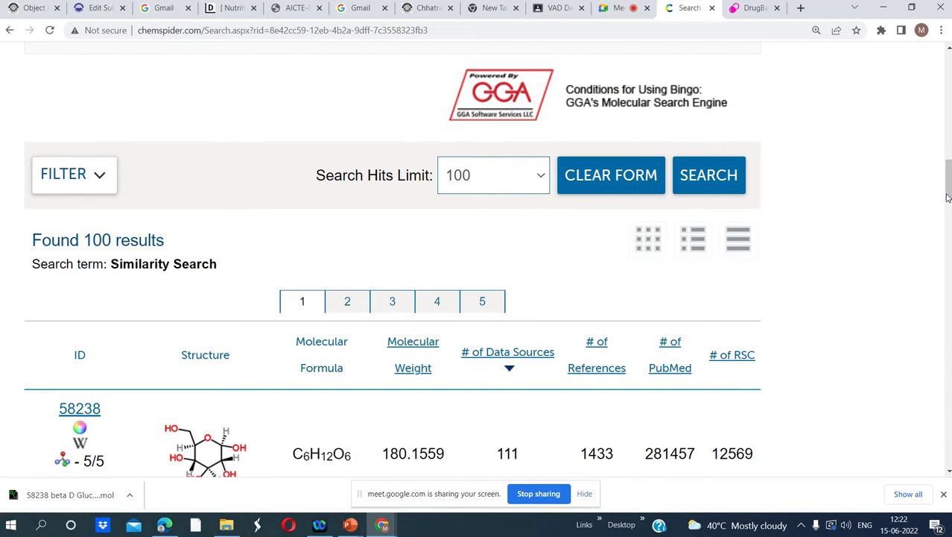
mouse_move(948, 197)
mouse_down()
mouse_move(948, 224)
mouse_move(948, 201)
mouse_move(948, 215)
mouse_up()
click(948, 49)
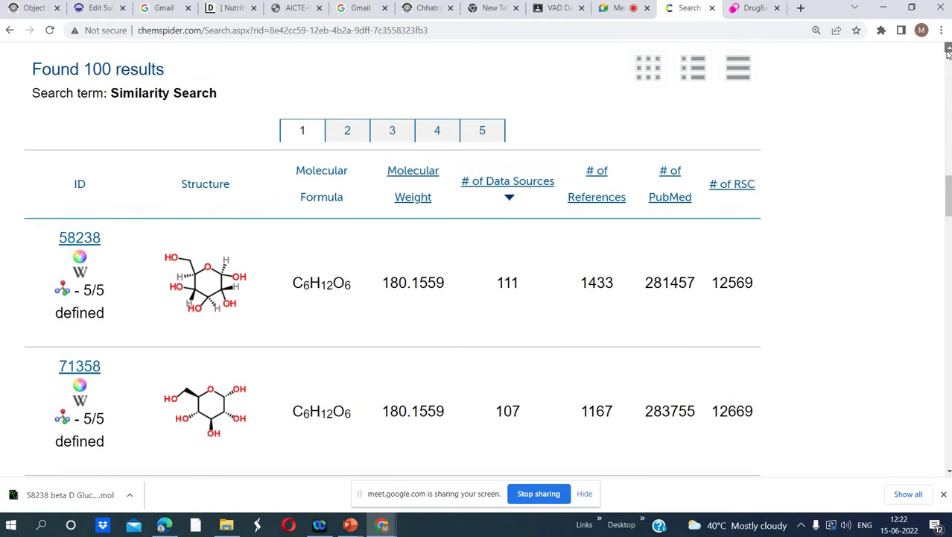
click(948, 473)
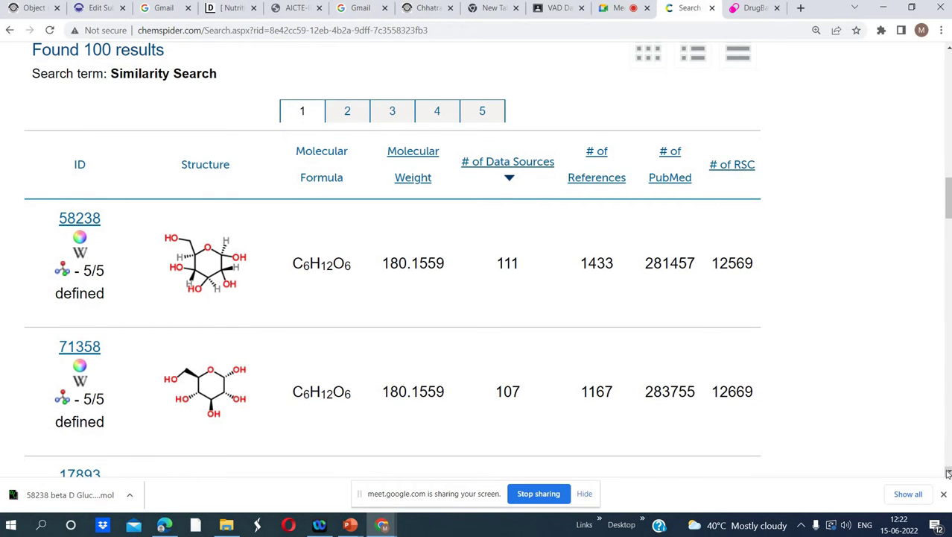
click(949, 474)
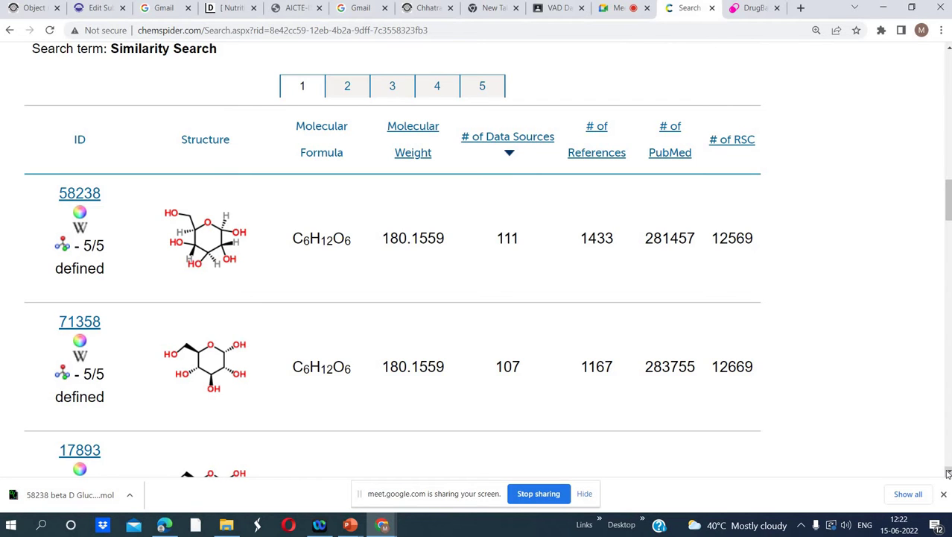
click(949, 473)
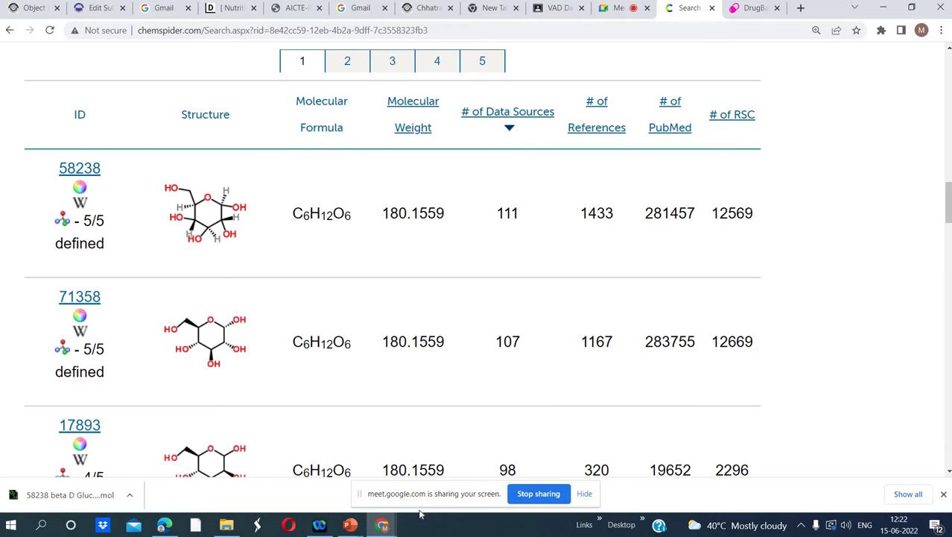
Step: Switch to the PowerPoint practical session deck and add a new slide after slide 17
click(350, 525)
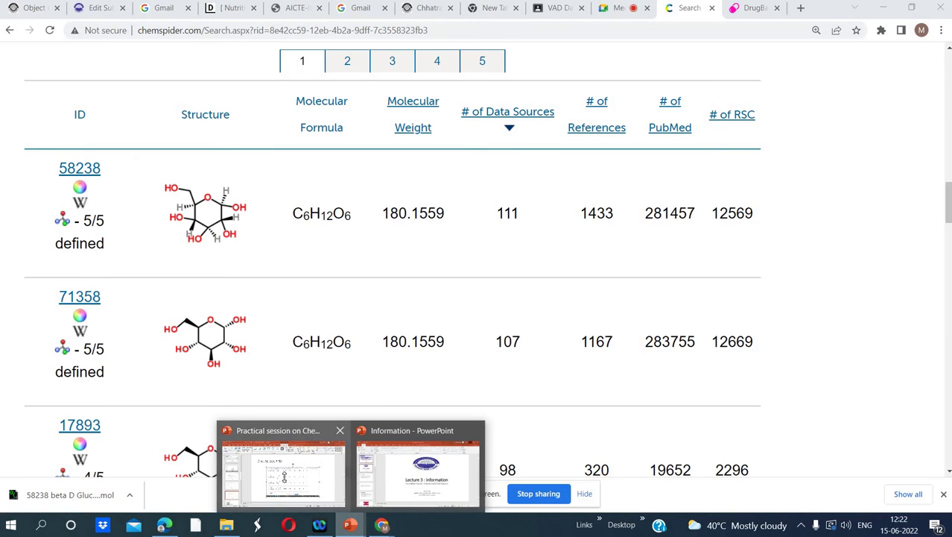
click(280, 465)
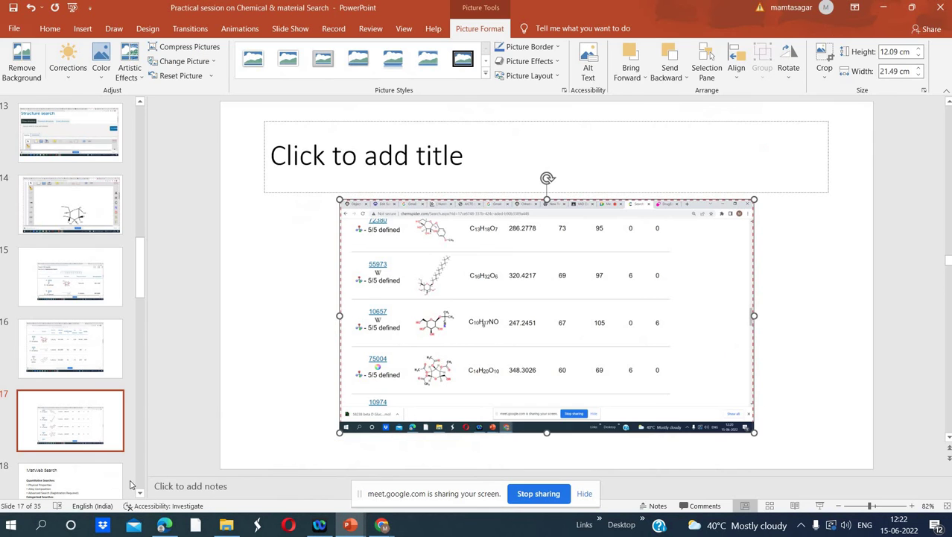
right_click(63, 462)
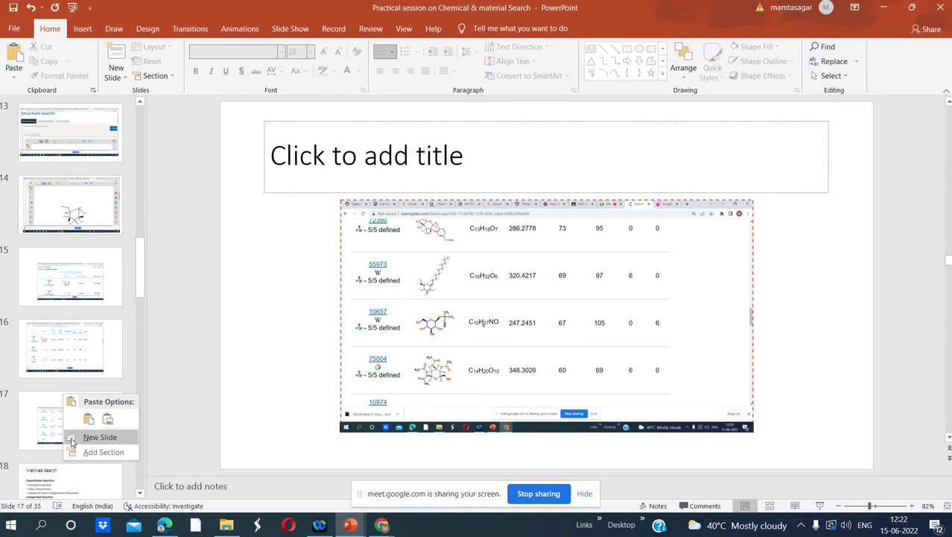
click(72, 438)
Step: Paste the similarity results screenshot as a picture on slide 18 and enlarge it to about 15.29 cm high and 25.35 cm wide
click(283, 225)
right_click(283, 225)
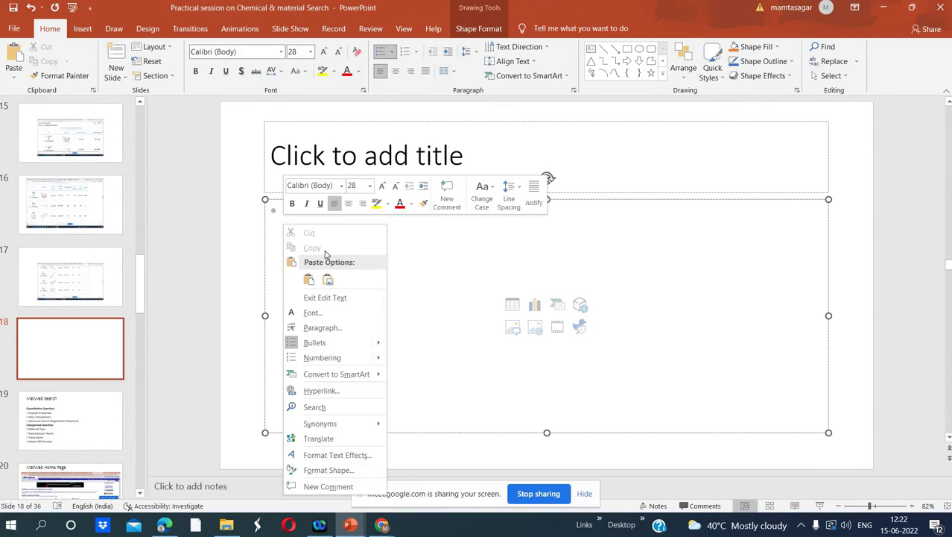
click(328, 278)
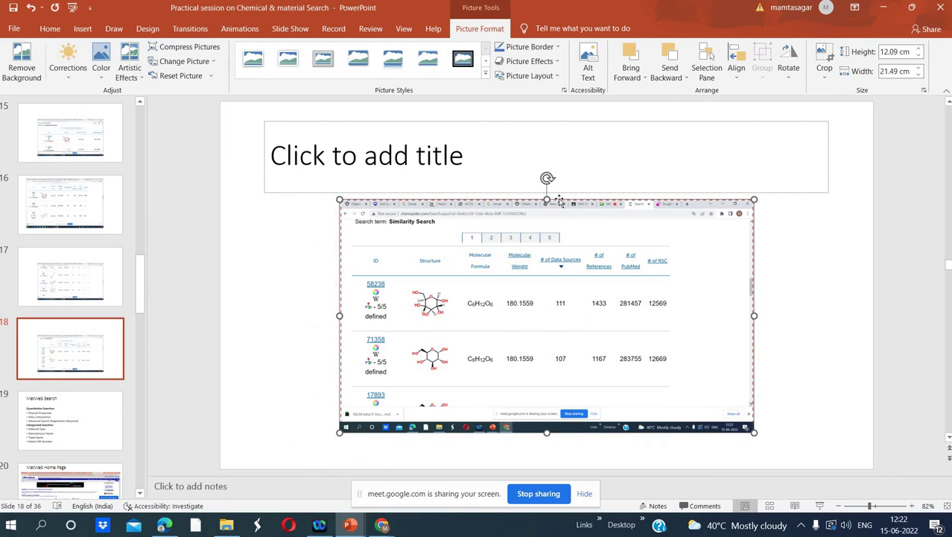
drag(547, 199, 547, 137)
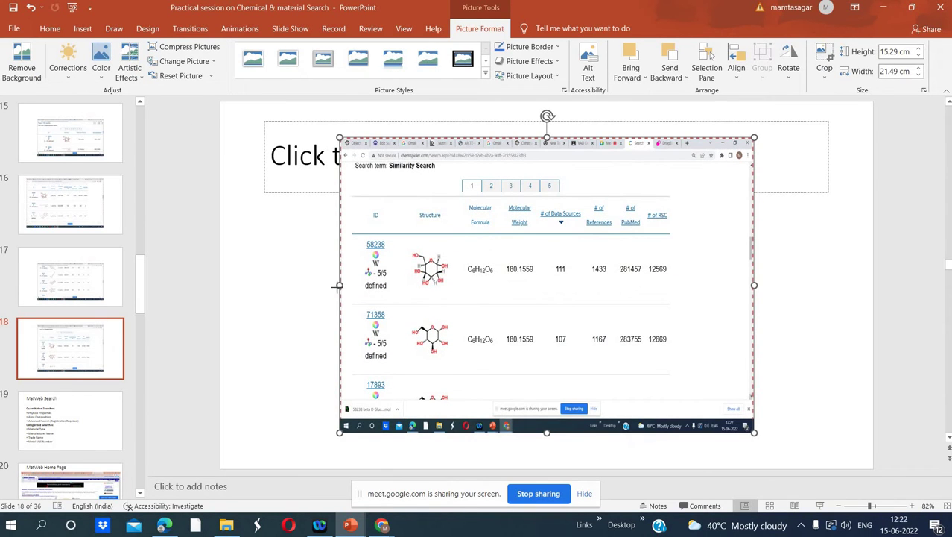
drag(338, 284, 266, 283)
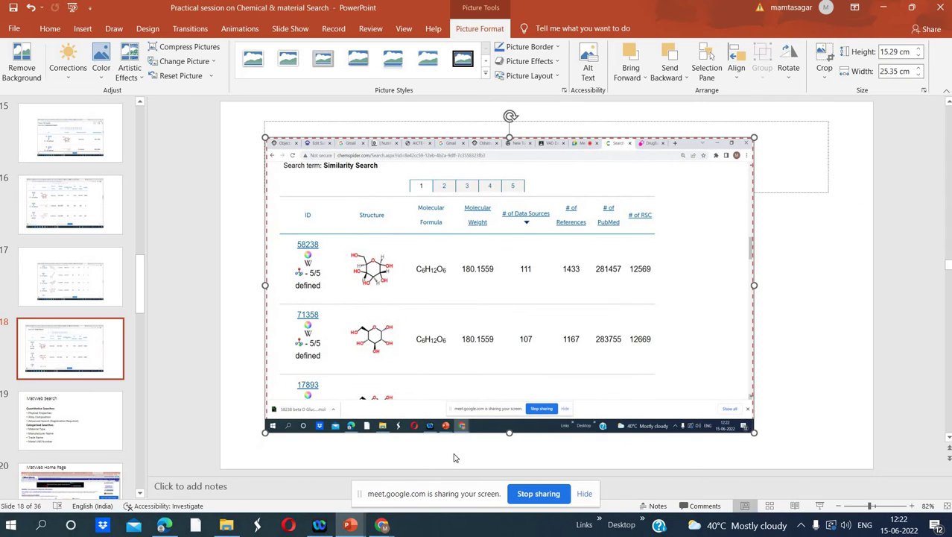
Step: Switch back to ChemSpider in Chrome and look through the similarity results, bringing the rows for compounds 817 to 214869 into view
mouse_move(382, 524)
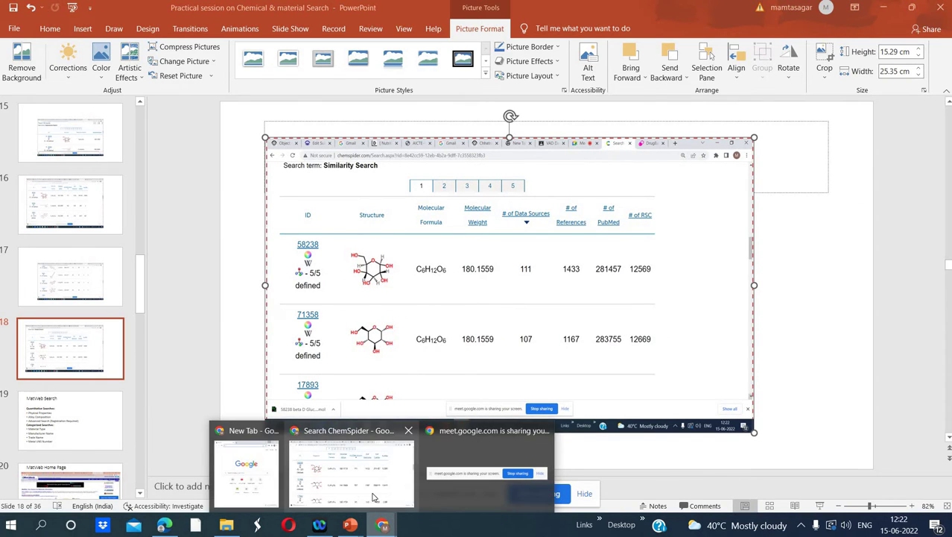
click(375, 497)
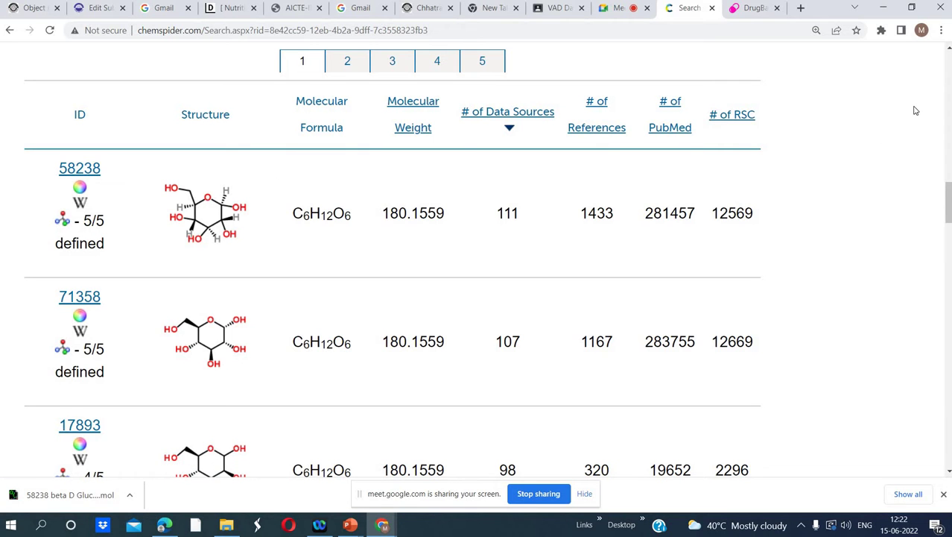
click(949, 72)
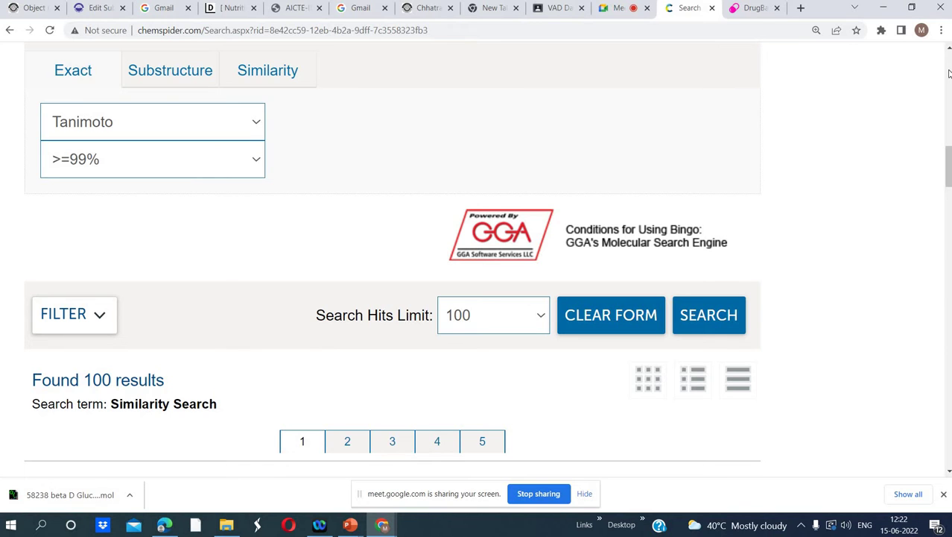
click(949, 360)
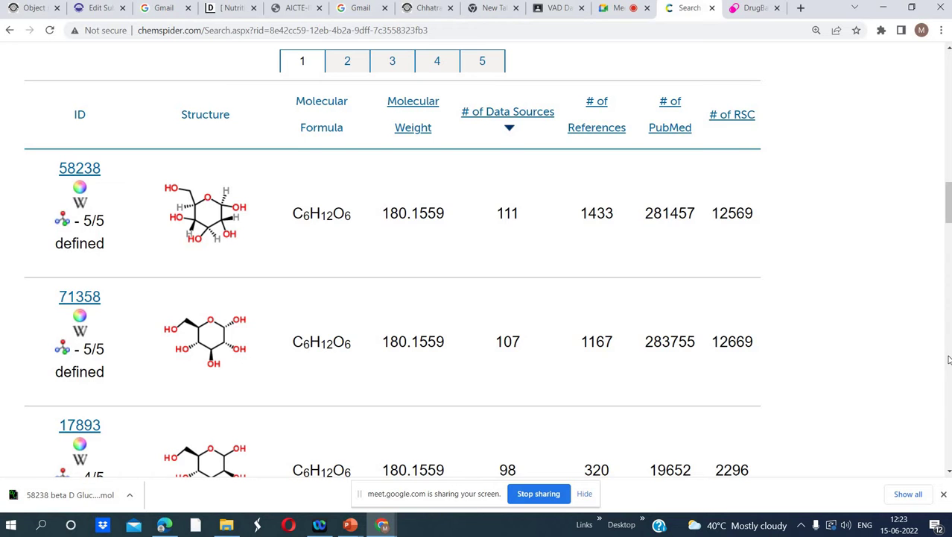
click(949, 373)
click(948, 373)
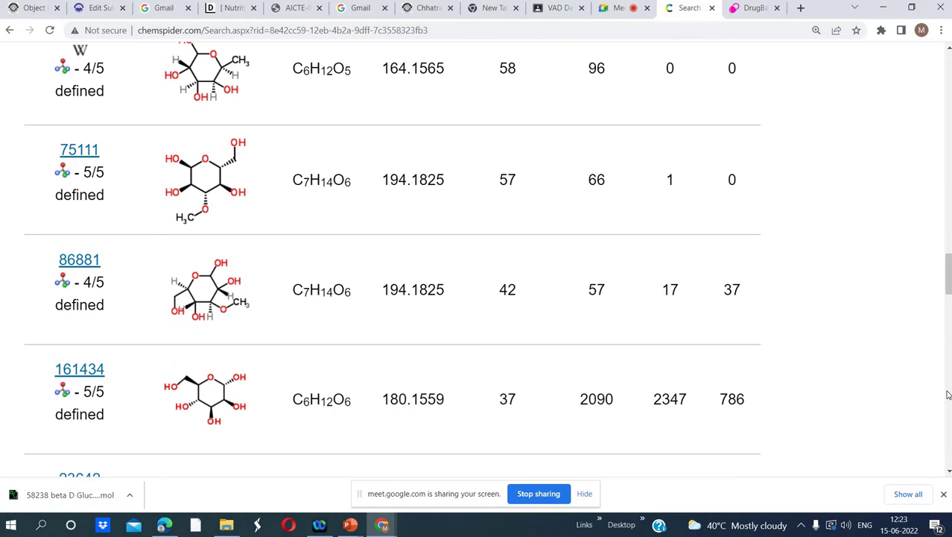
click(948, 402)
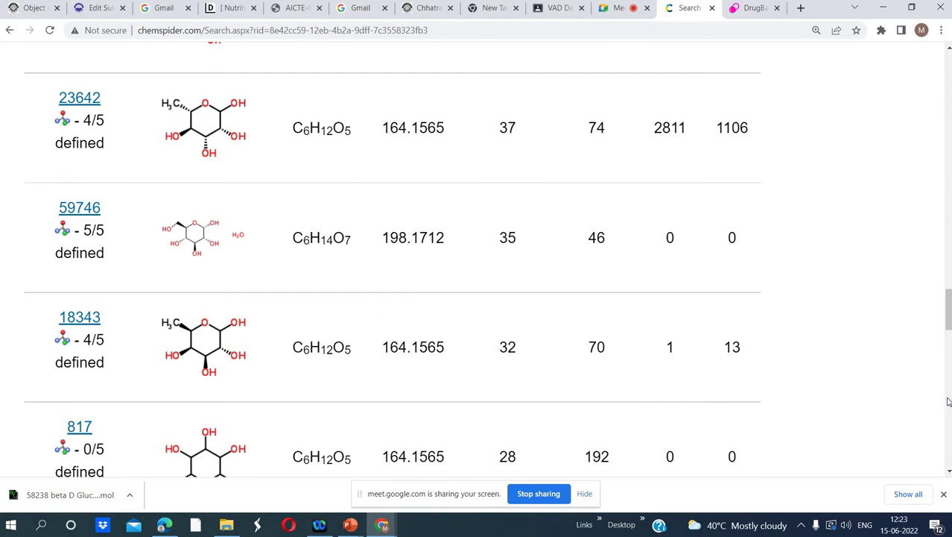
click(949, 442)
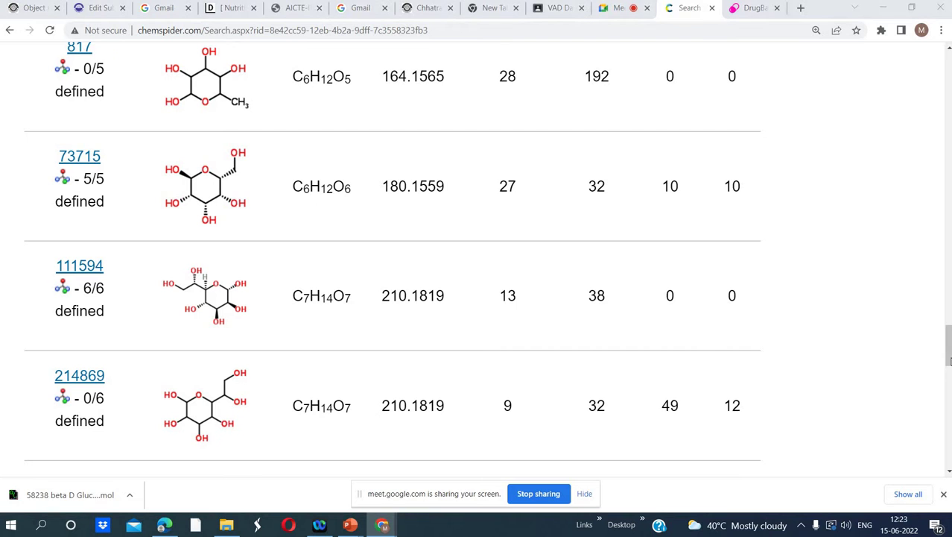
mouse_move(949, 355)
mouse_down()
mouse_move(949, 405)
mouse_move(949, 322)
mouse_move(949, 355)
mouse_up()
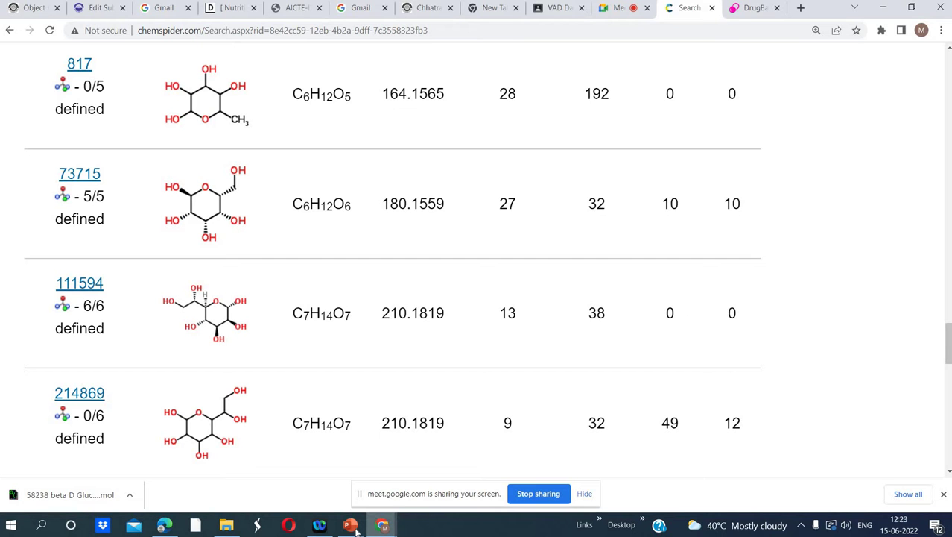
Step: Switch to the PowerPoint practical session deck and add a new slide after slide 18
mouse_move(352, 526)
click(310, 491)
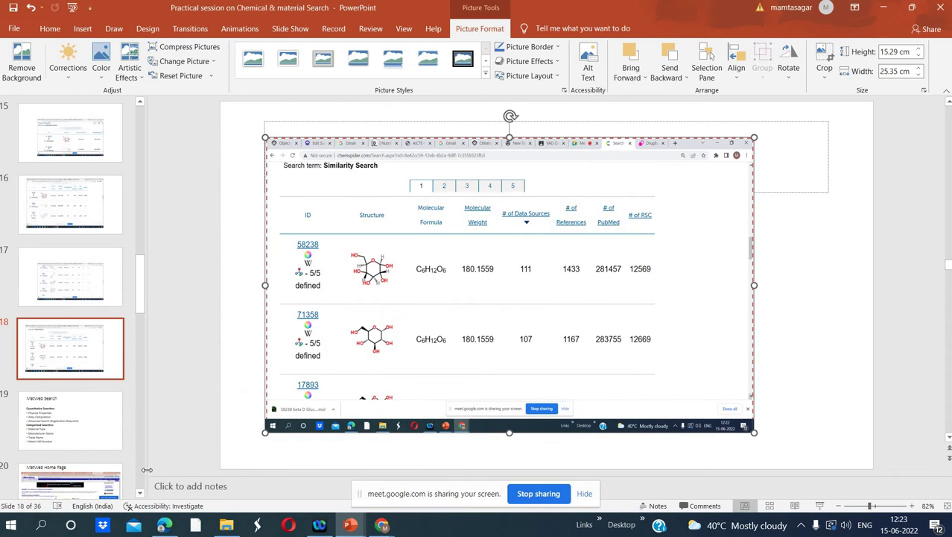
click(8, 391)
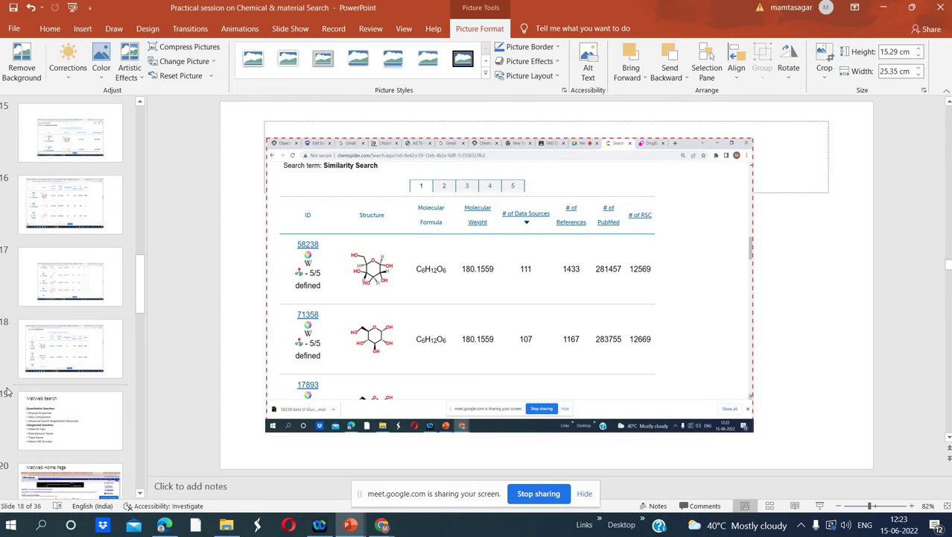
right_click(7, 392)
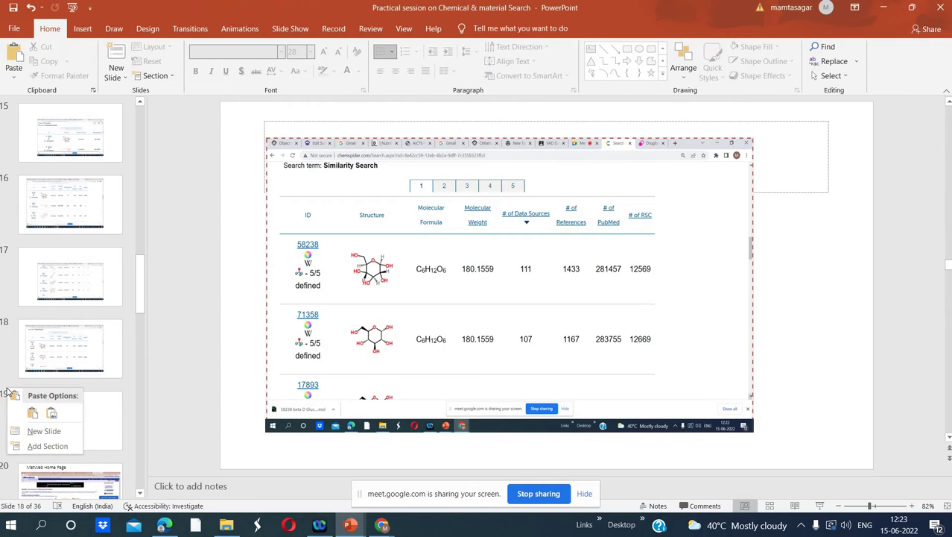
click(37, 432)
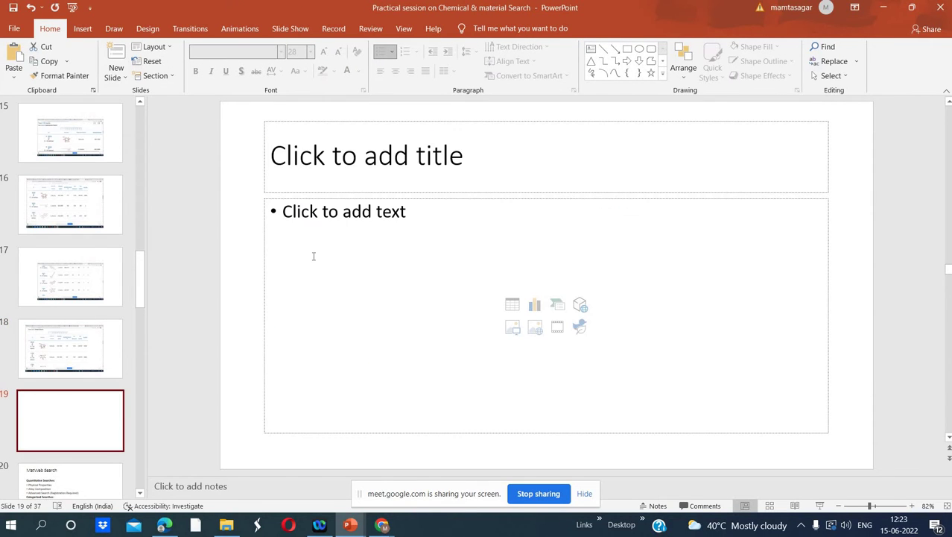
Step: Paste the screenshot of the further similarity results as a picture on slide 19 and enlarge it to about 16.33 cm high and 26.25 cm wide
click(281, 224)
right_click(282, 231)
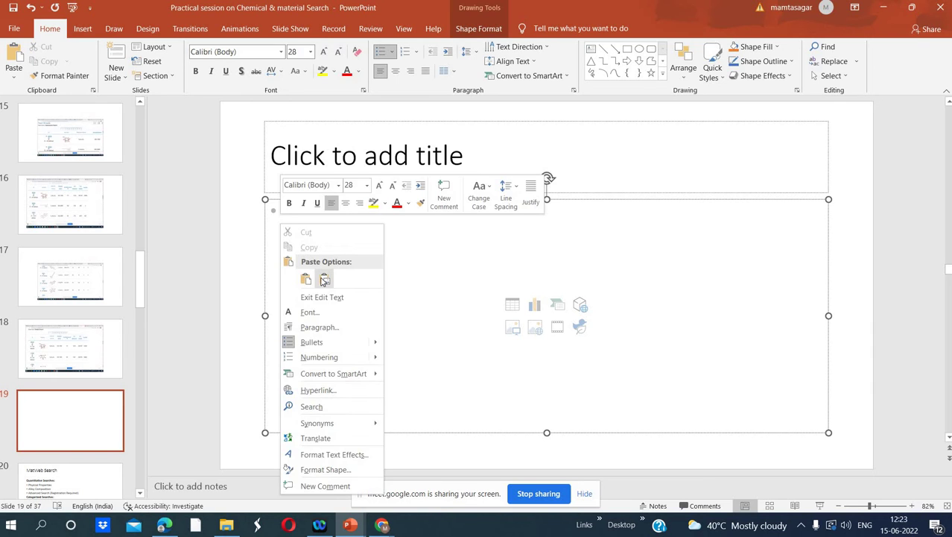
click(320, 278)
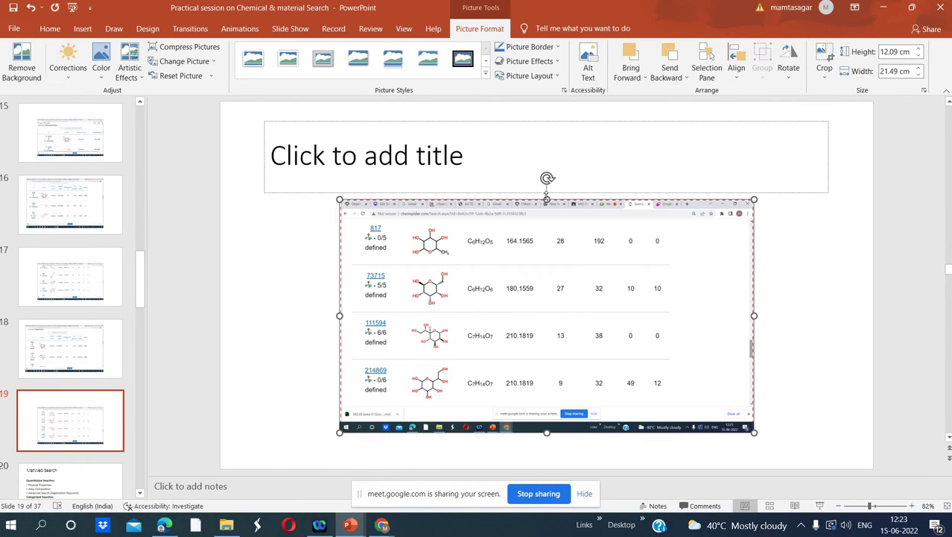
drag(546, 195, 536, 118)
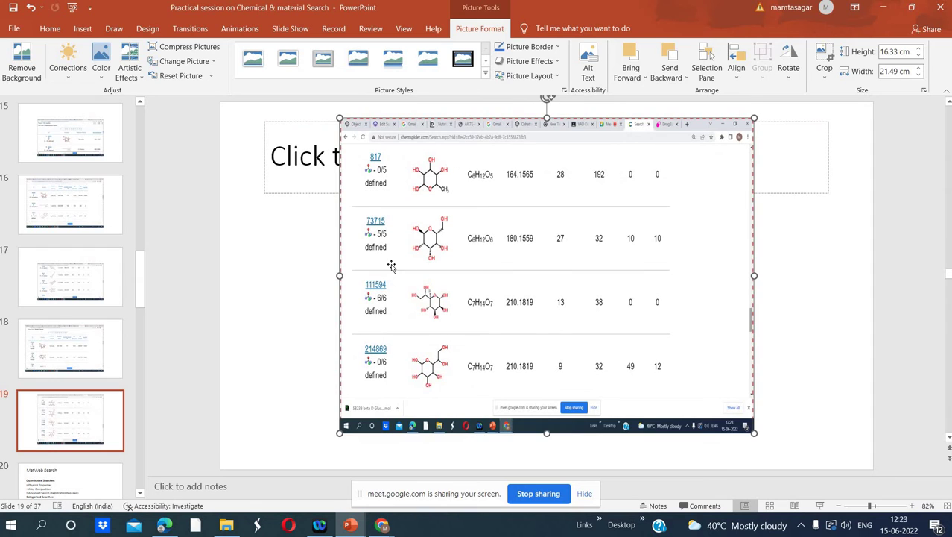
drag(339, 275, 248, 275)
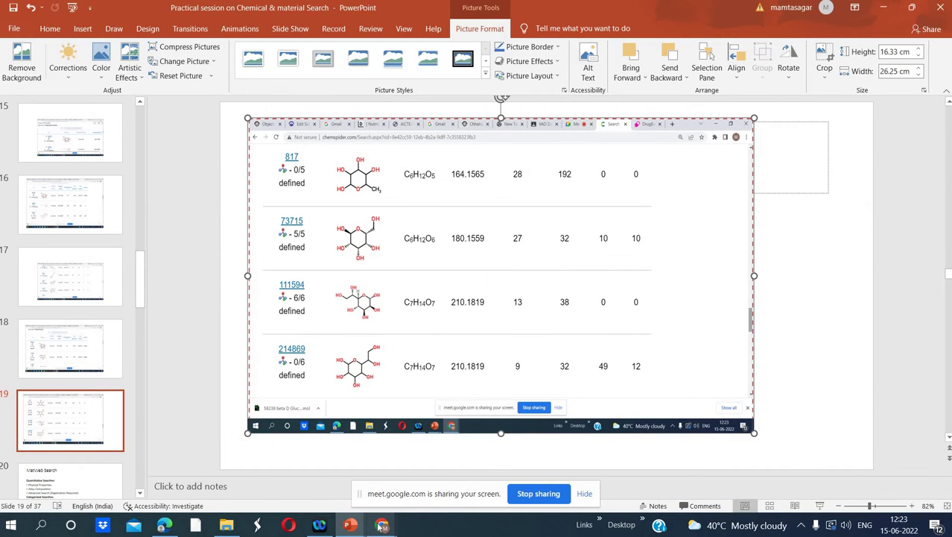
Step: Switch back to ChemSpider in Chrome and sort the similarity results by number of data sources, fewest first
mouse_move(382, 525)
click(349, 490)
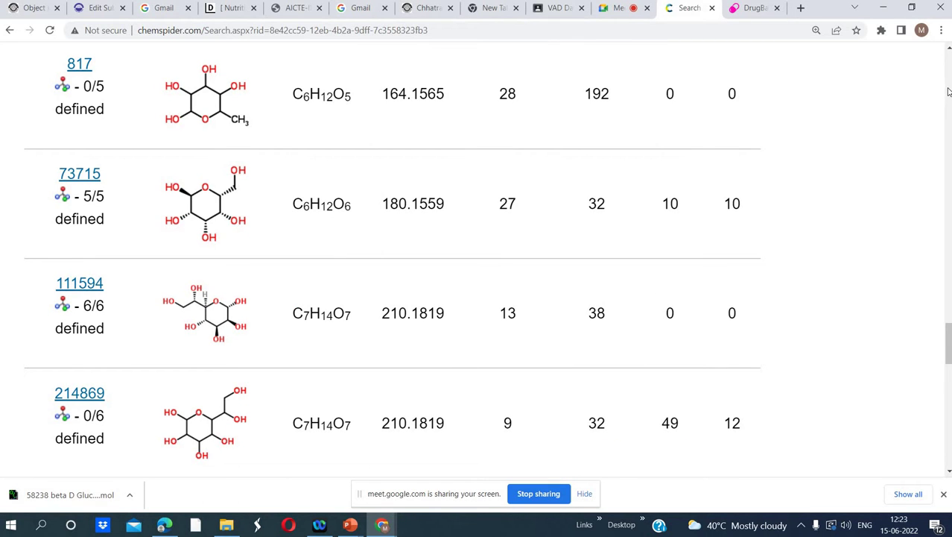
scroll(949, 89, up, 5)
scroll(948, 88, up, 15)
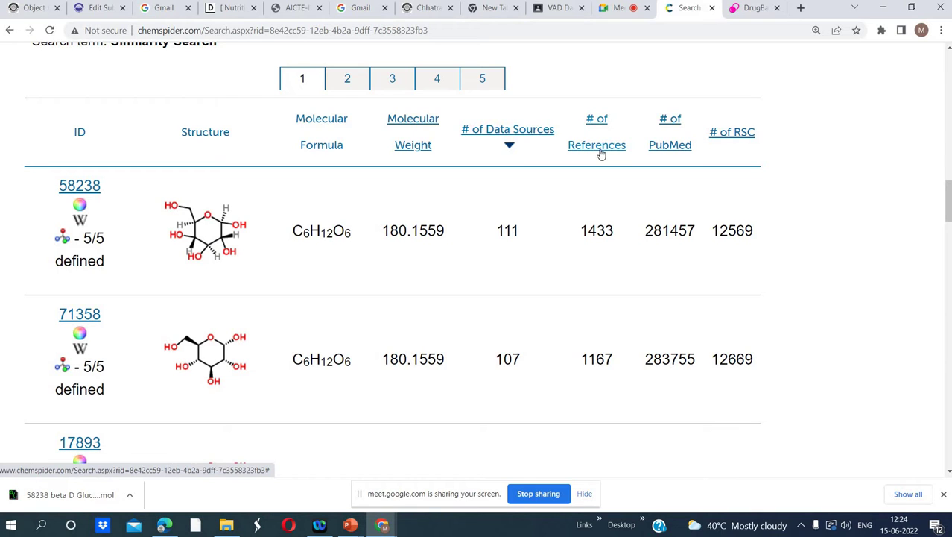
click(533, 129)
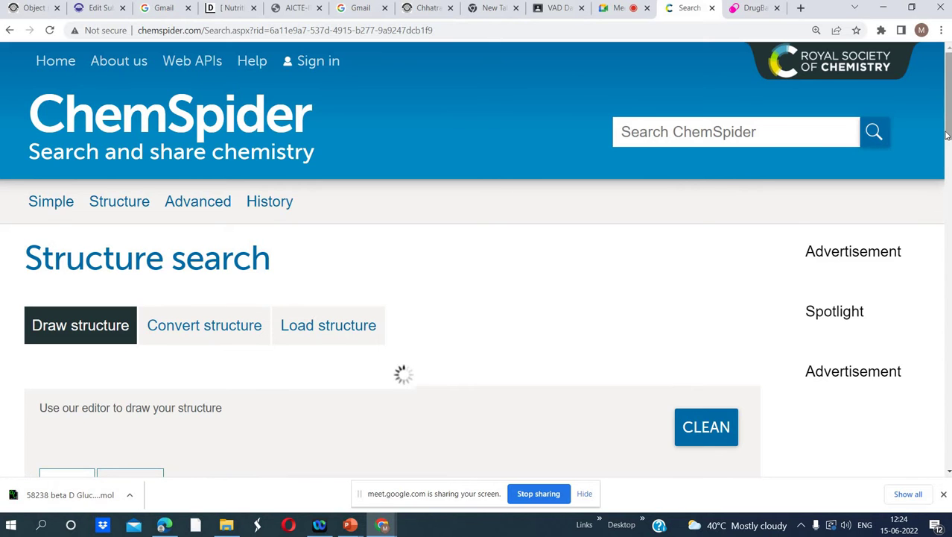
Step: Look through the re-sorted similarity results and bring the drawn structure in the editor into full view
drag(947, 134, 950, 264)
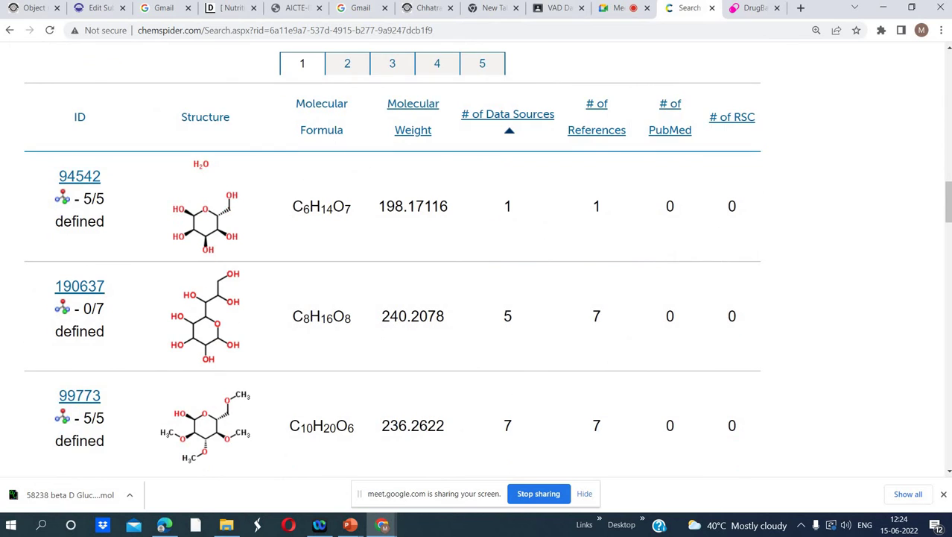
drag(948, 202, 948, 324)
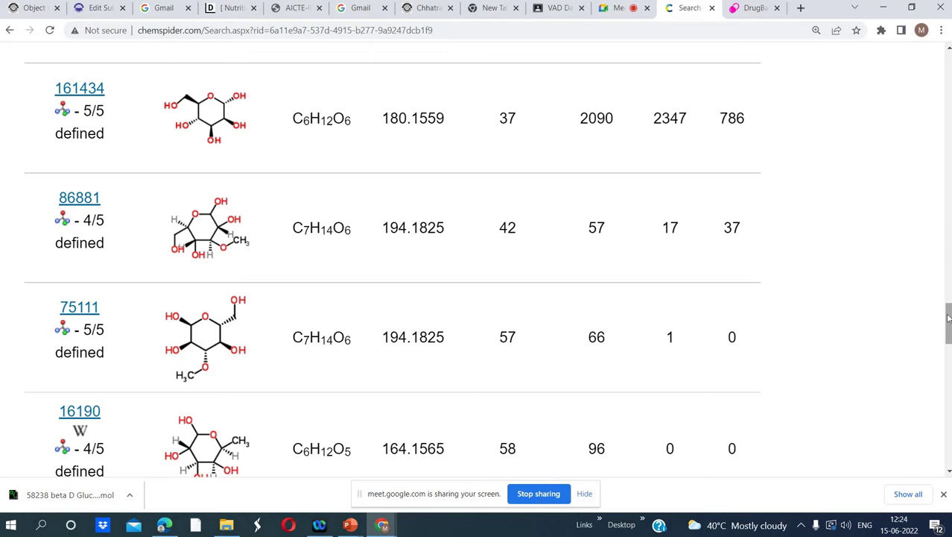
drag(948, 318, 943, 139)
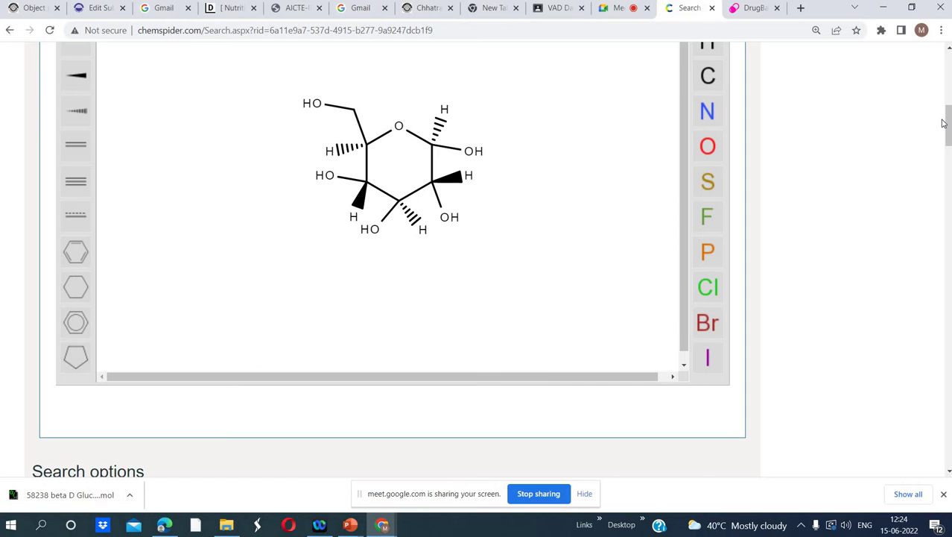
mouse_move(943, 113)
mouse_down()
mouse_move(946, 98)
mouse_move(948, 129)
mouse_move(948, 115)
mouse_up()
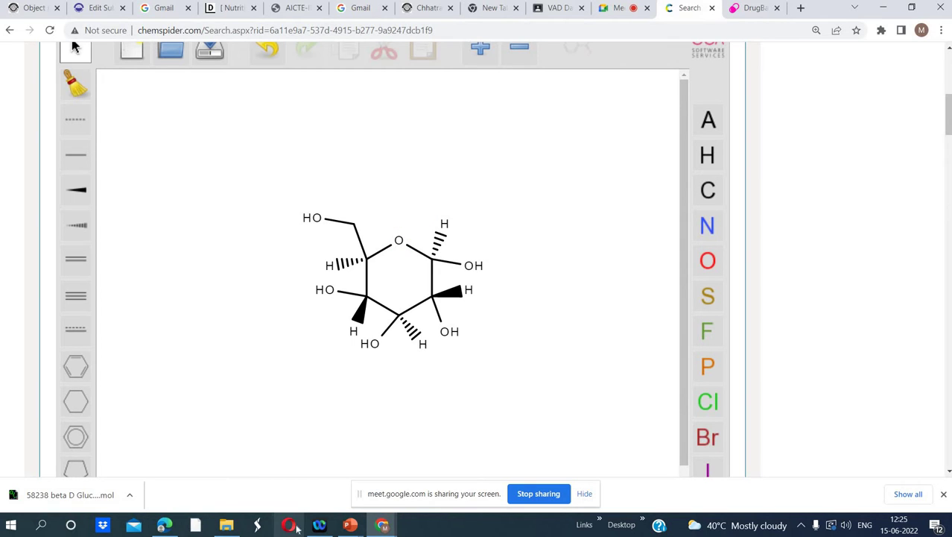
Step: Switch to the PowerPoint practical session deck and add a new slide after the Structure search screenshot on slide 13
click(350, 524)
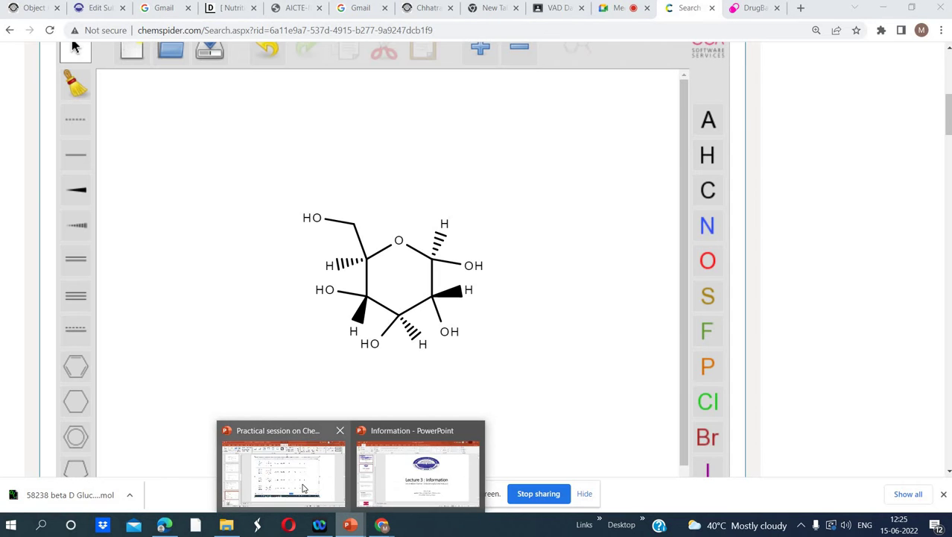
click(302, 488)
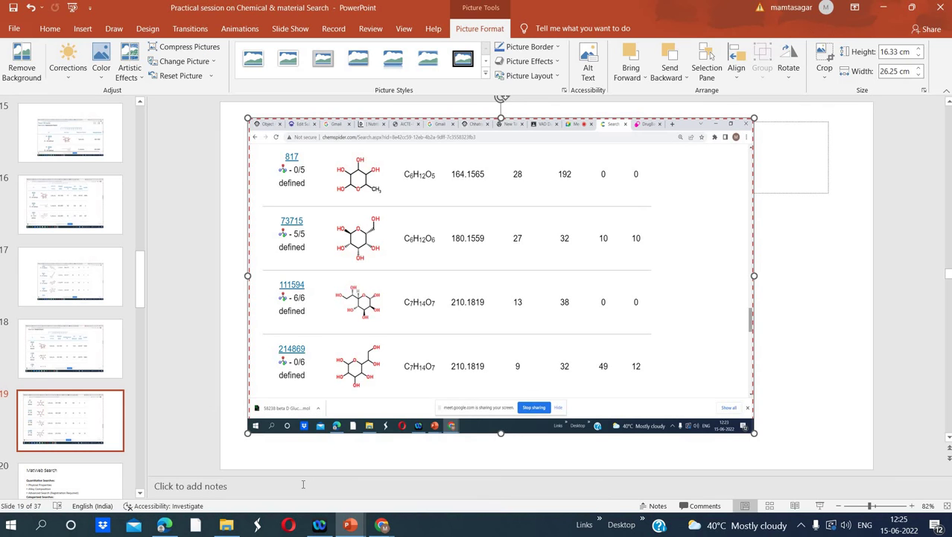
click(65, 217)
click(66, 143)
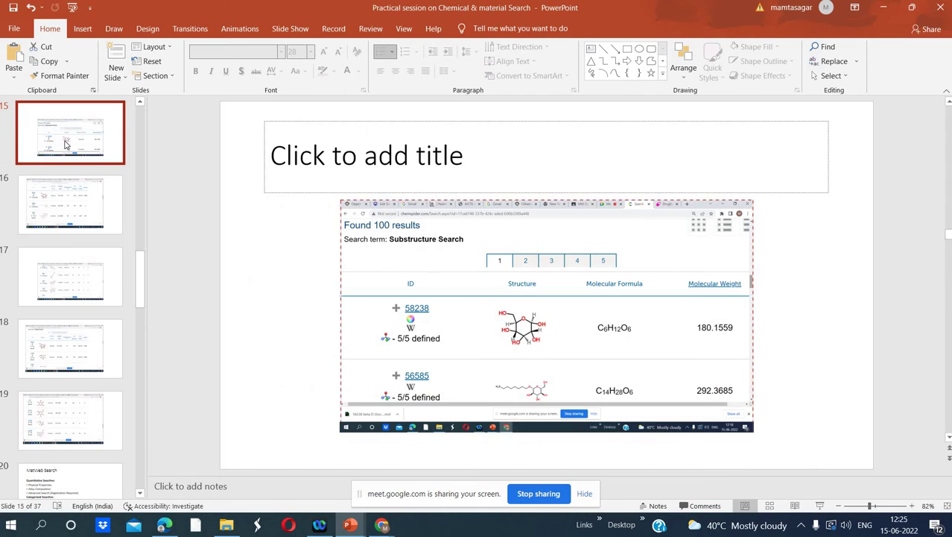
scroll(141, 127, up, 5)
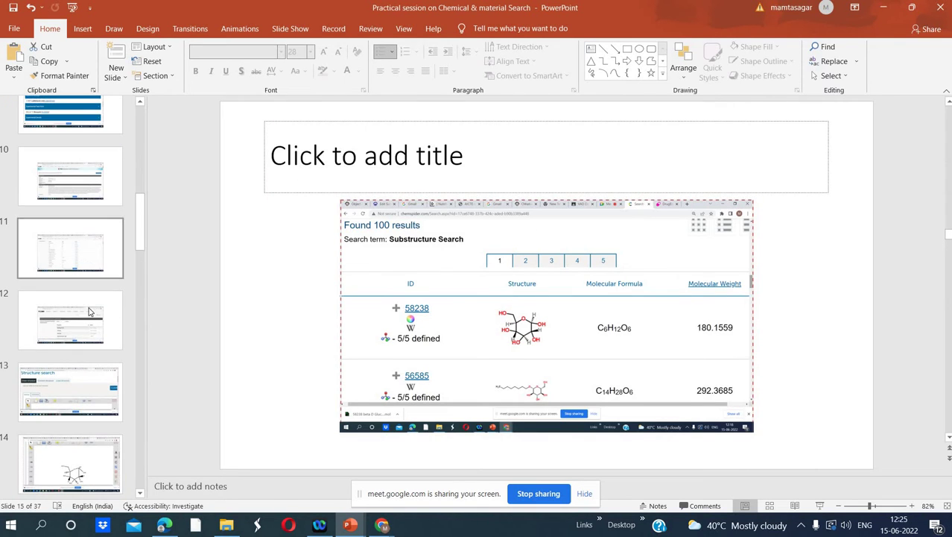
click(70, 383)
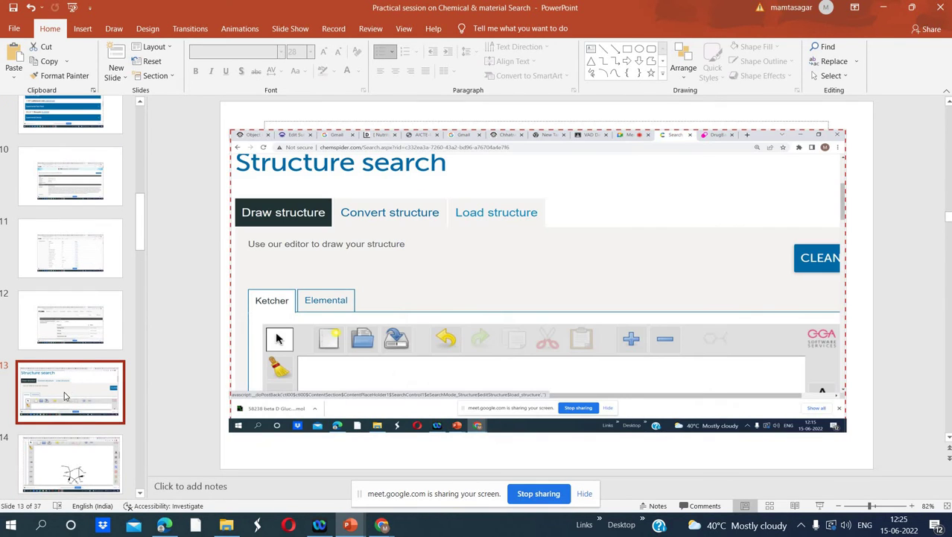
click(52, 459)
right_click(14, 429)
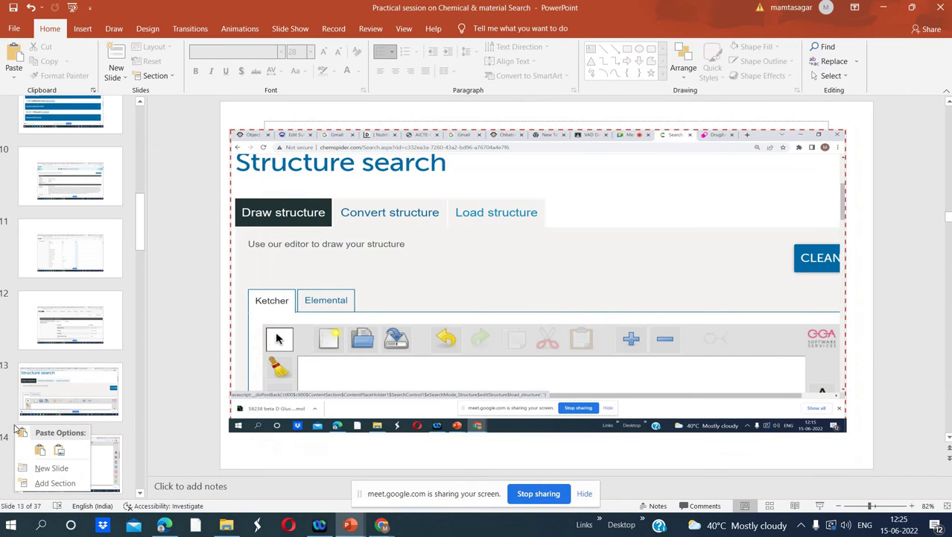
click(30, 467)
Step: Paste the drawn structure screenshot as a picture on slide 14 and enlarge it to about 16.33 cm high and 30.74 cm wide
right_click(319, 235)
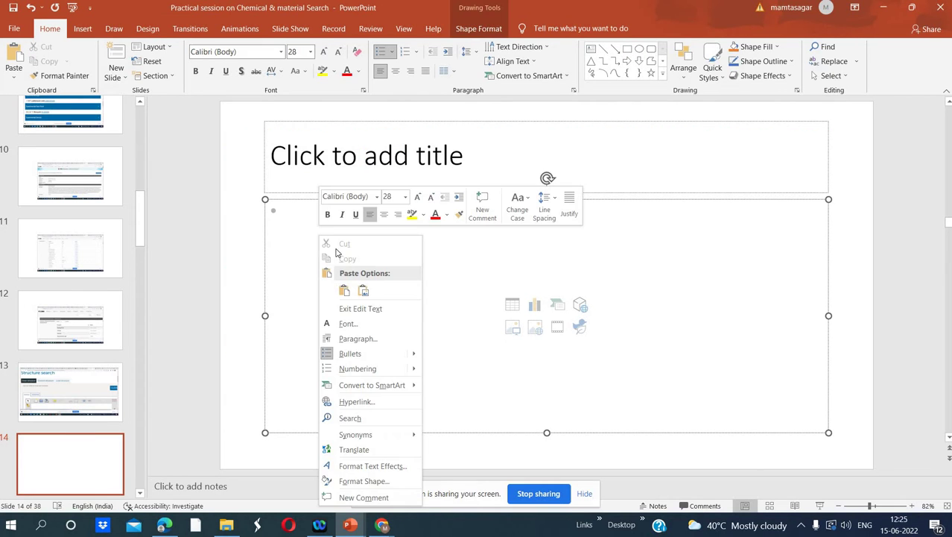
click(365, 288)
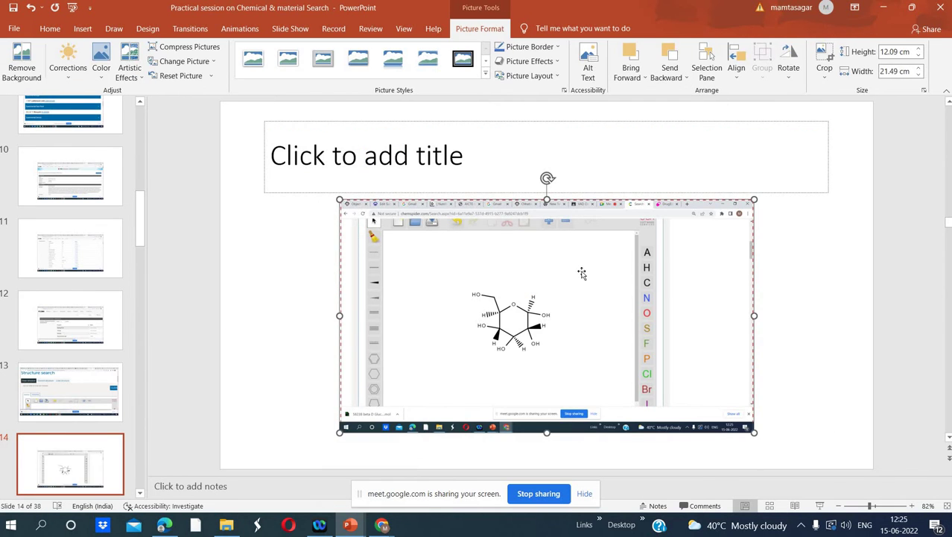
drag(547, 192, 547, 117)
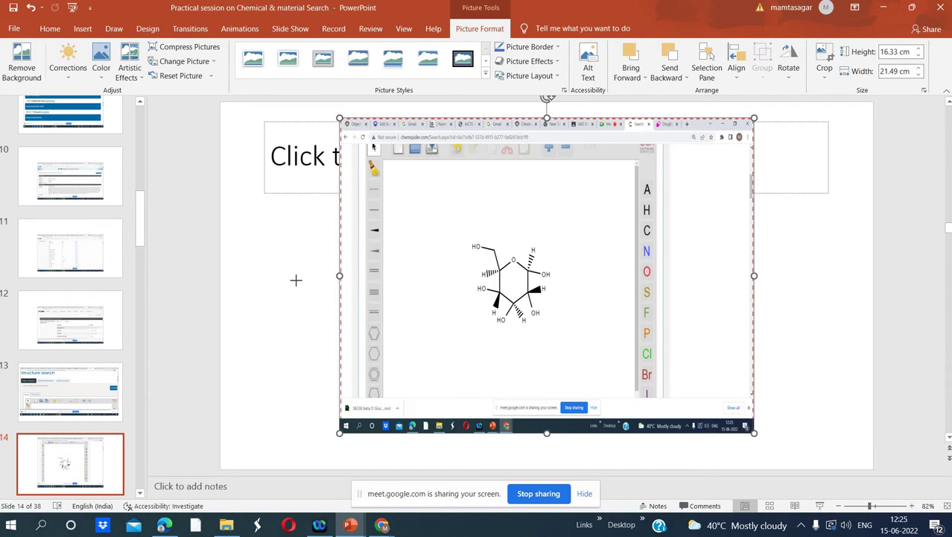
drag(296, 279, 254, 275)
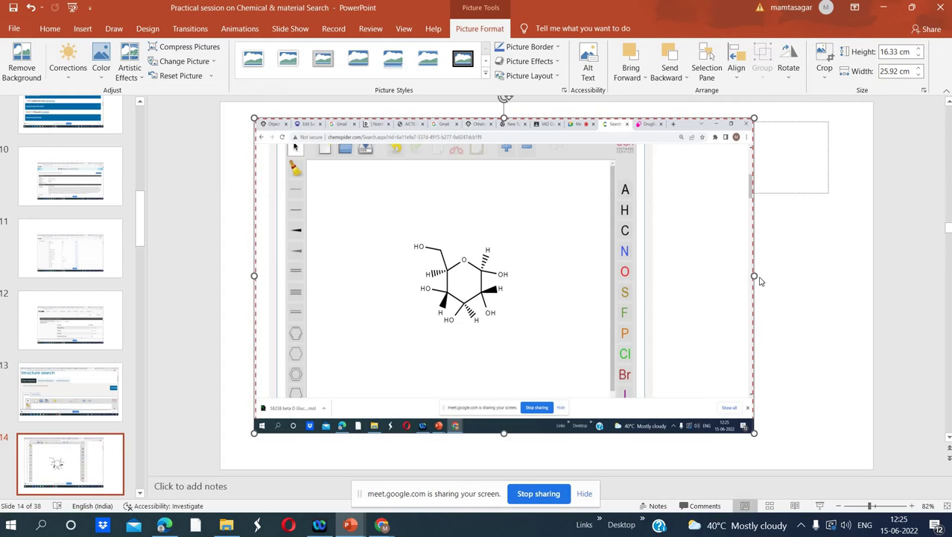
drag(756, 274, 848, 275)
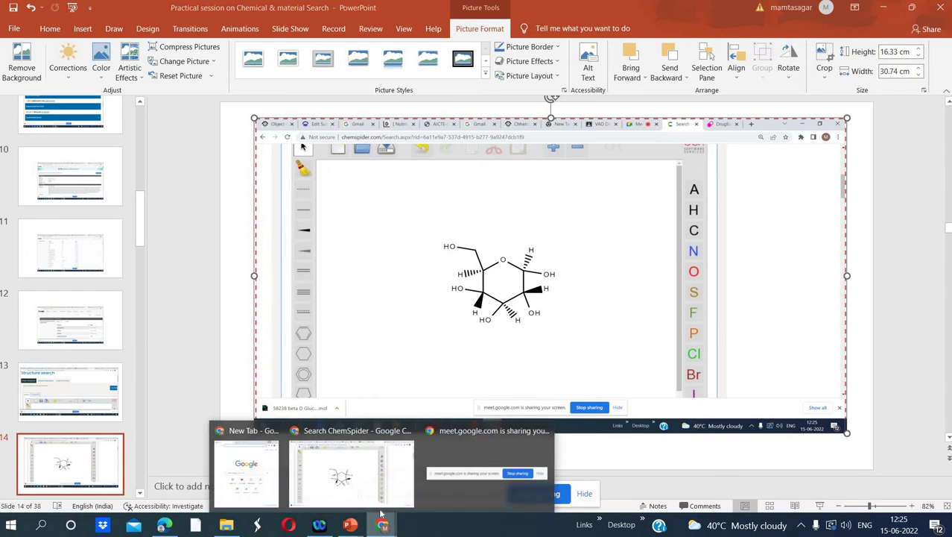
Step: Switch back to the Search ChemSpider window in Chrome to view the drawn structure
click(375, 489)
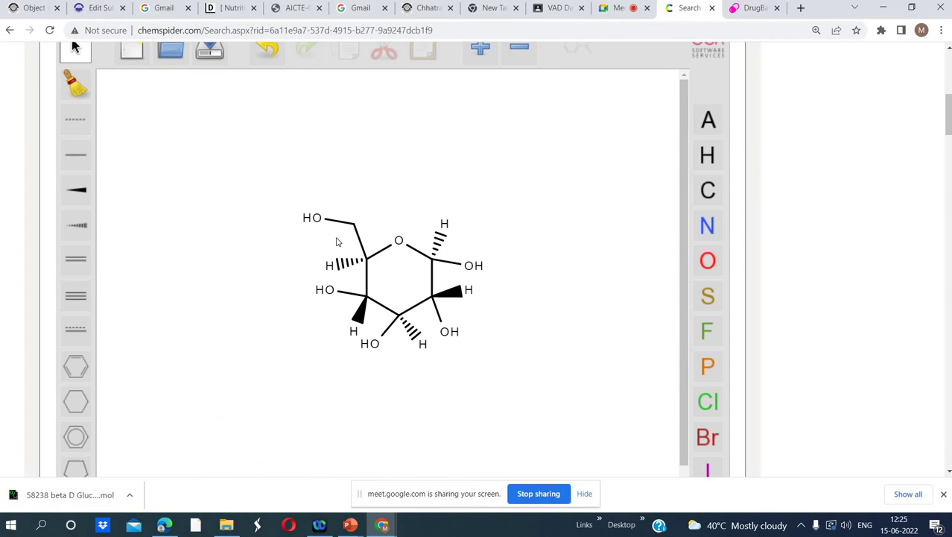
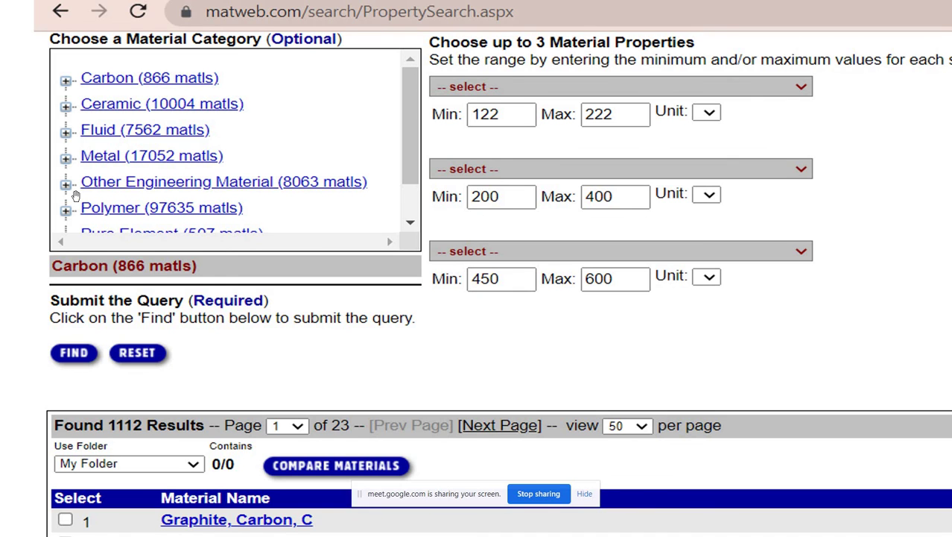
Step: Examine the zoomed carbon results list in the slide show, and reopen the MatWeb Search for Carbon slide from the slide overview
scroll(151, 365, down, 5)
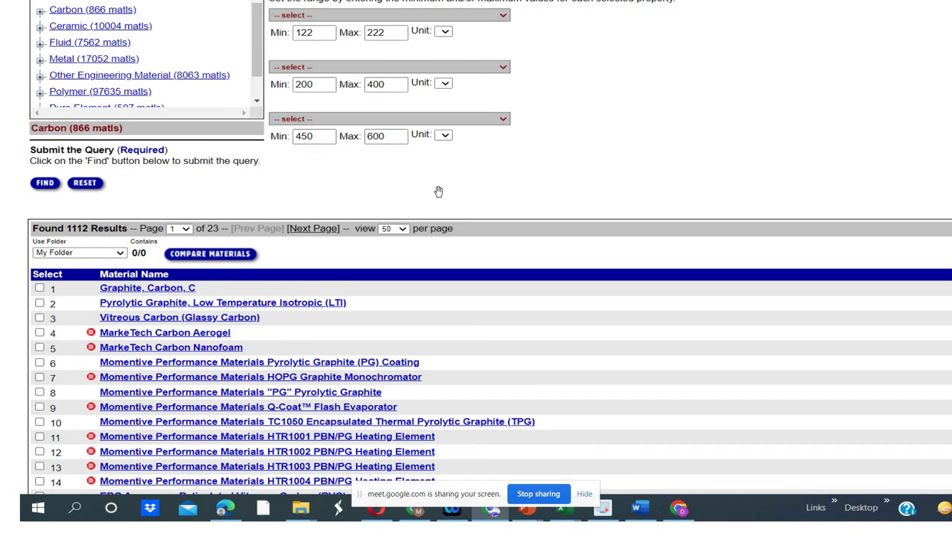
key(minus)
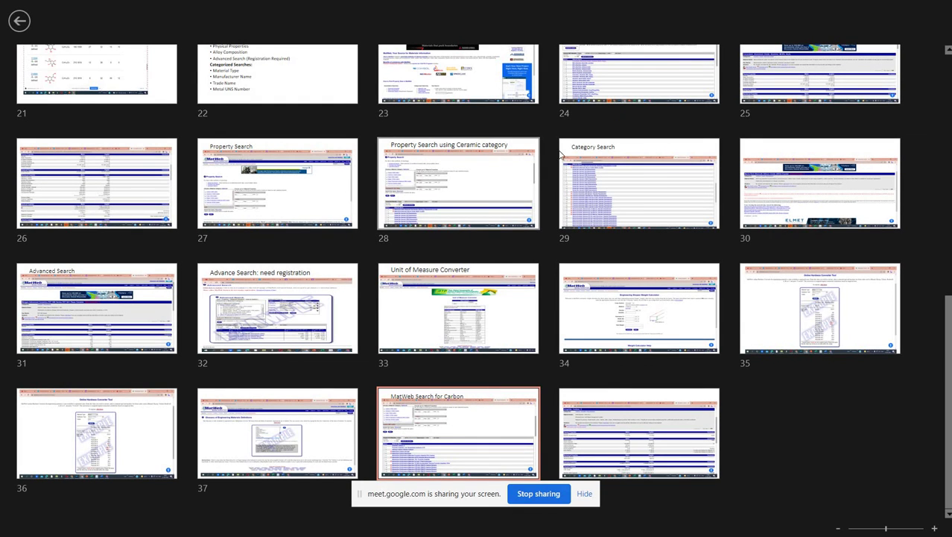
click(474, 416)
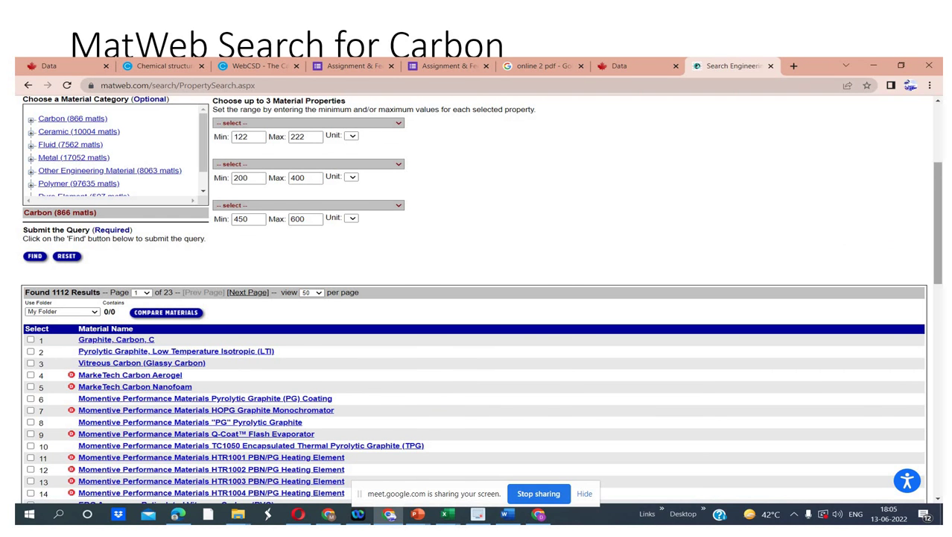
Step: Advance to the Graphite, Carbon, C data sheet slide and examine its physical, chemical, mechanical and electrical properties up close
key(Right)
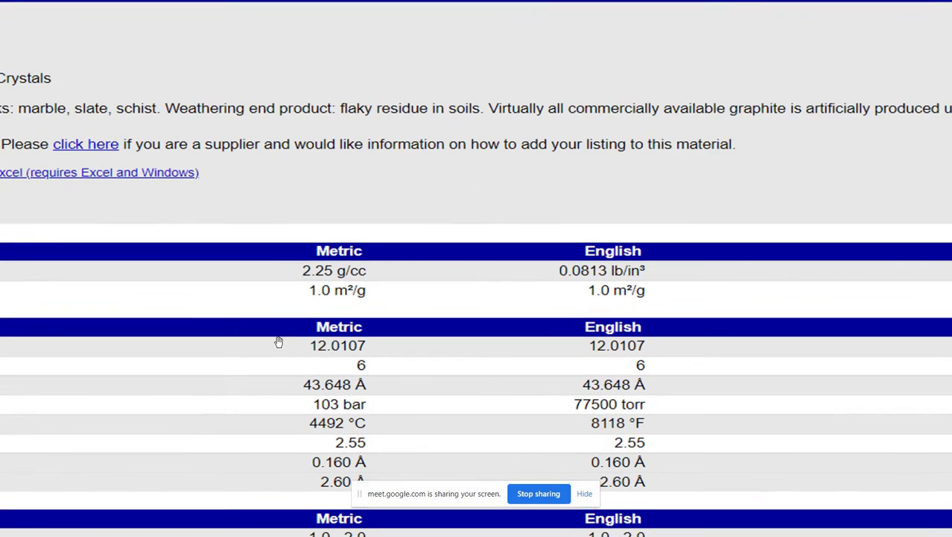
scroll(477, 268, left, 6)
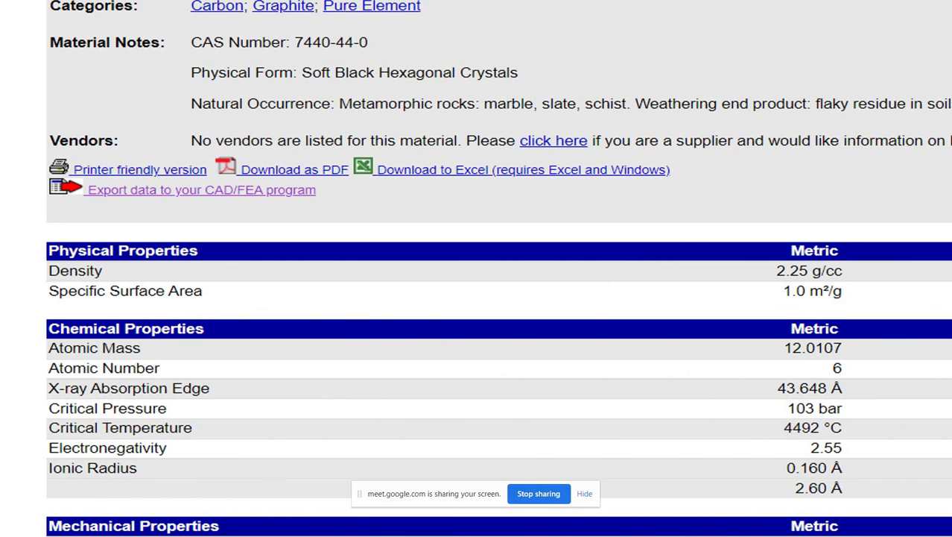
scroll(477, 298, down, 3)
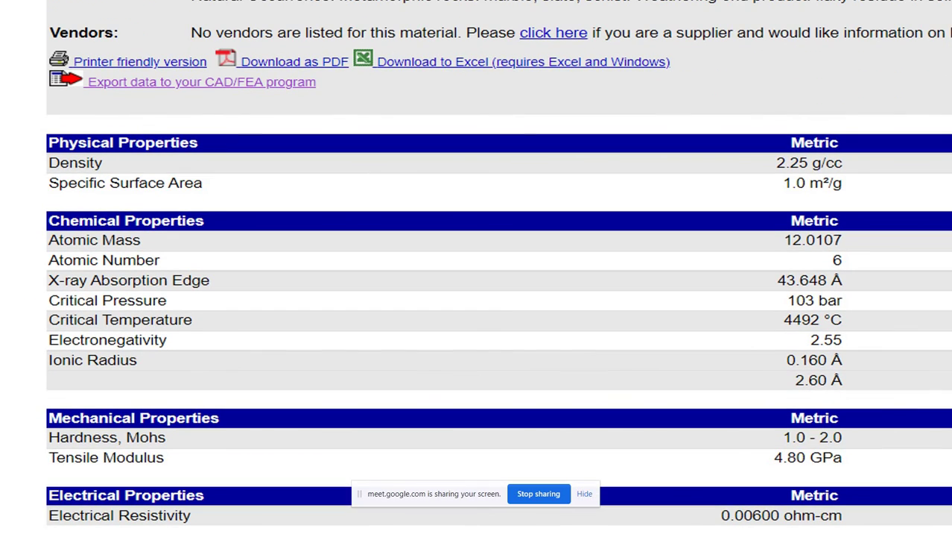
scroll(477, 268, down, 3)
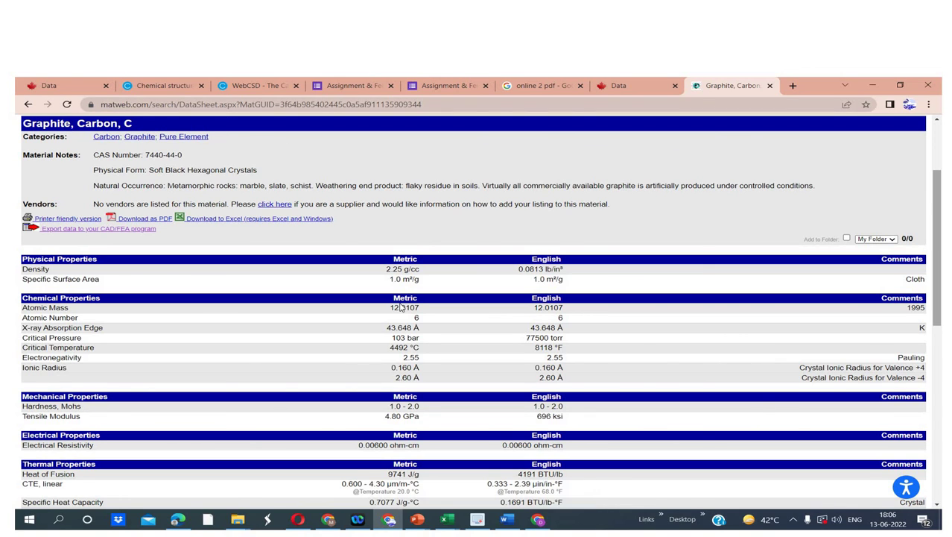
Step: Reopen the graphite data sheet on slide 39 from the slide overview and end the slide show
key(minus)
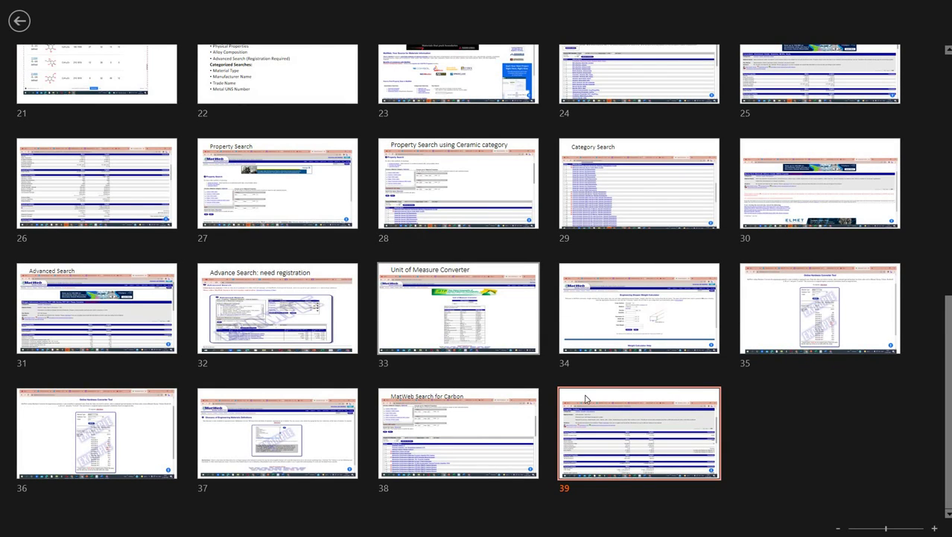
click(614, 425)
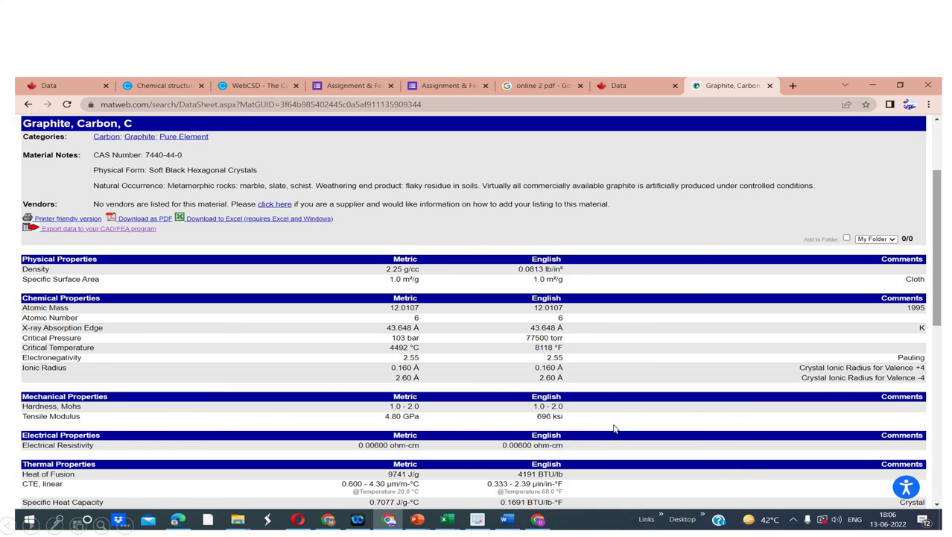
click(418, 418)
key(Left)
right_click(401, 331)
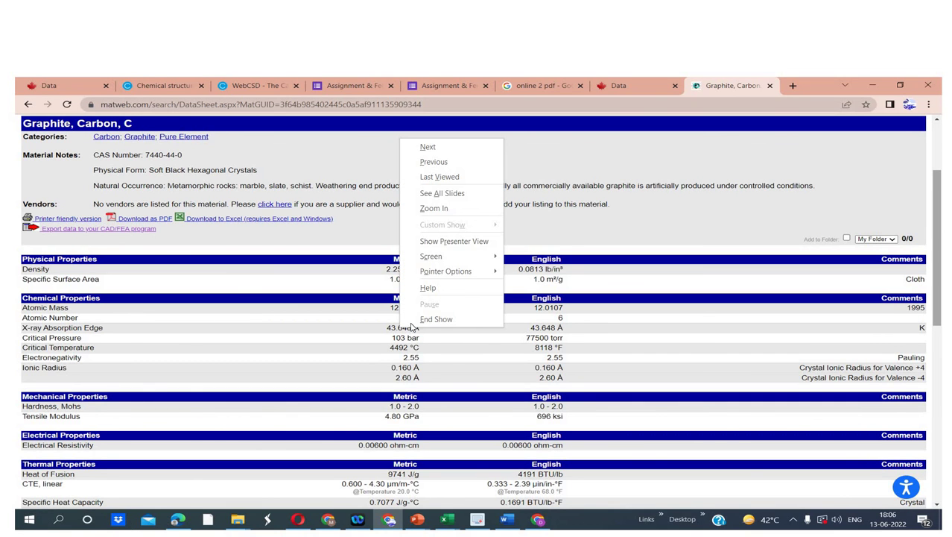
click(411, 323)
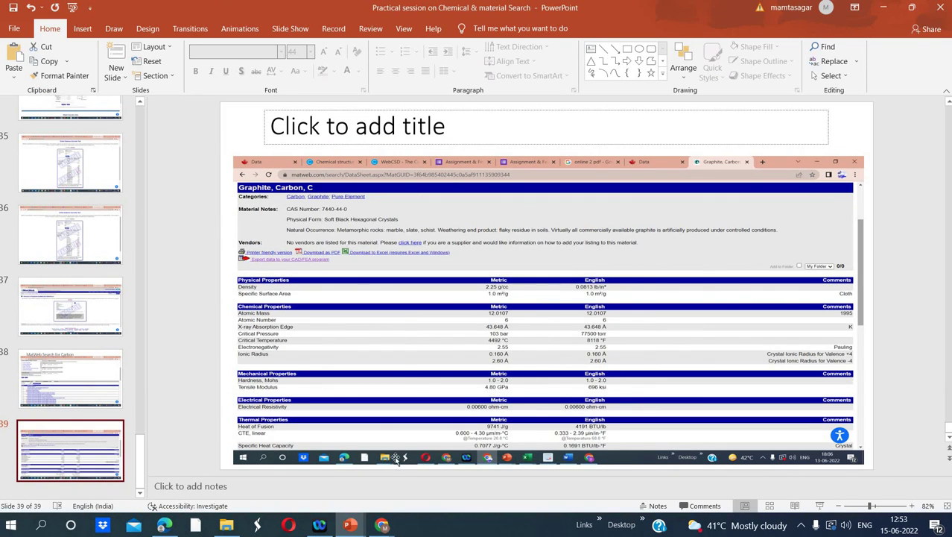